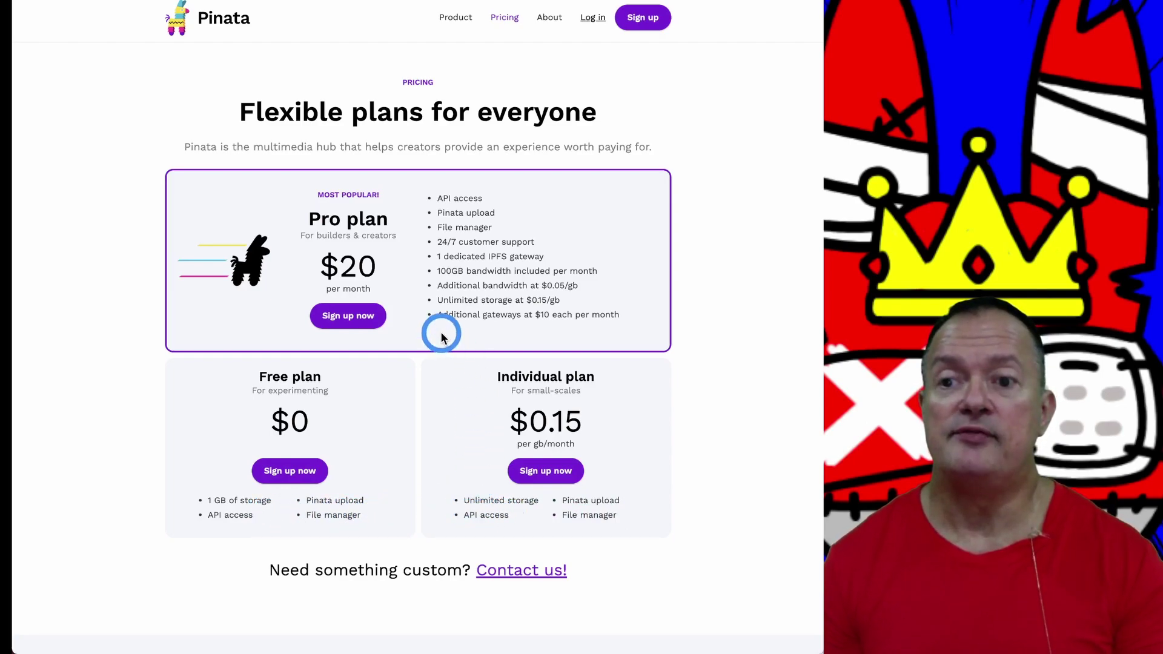
Step: Scroll the Pinata file list to review the pinned 2.5 MB self-portraits folder and its CID
scroll(436, 232, down, 1)
scroll(432, 289, up, 1)
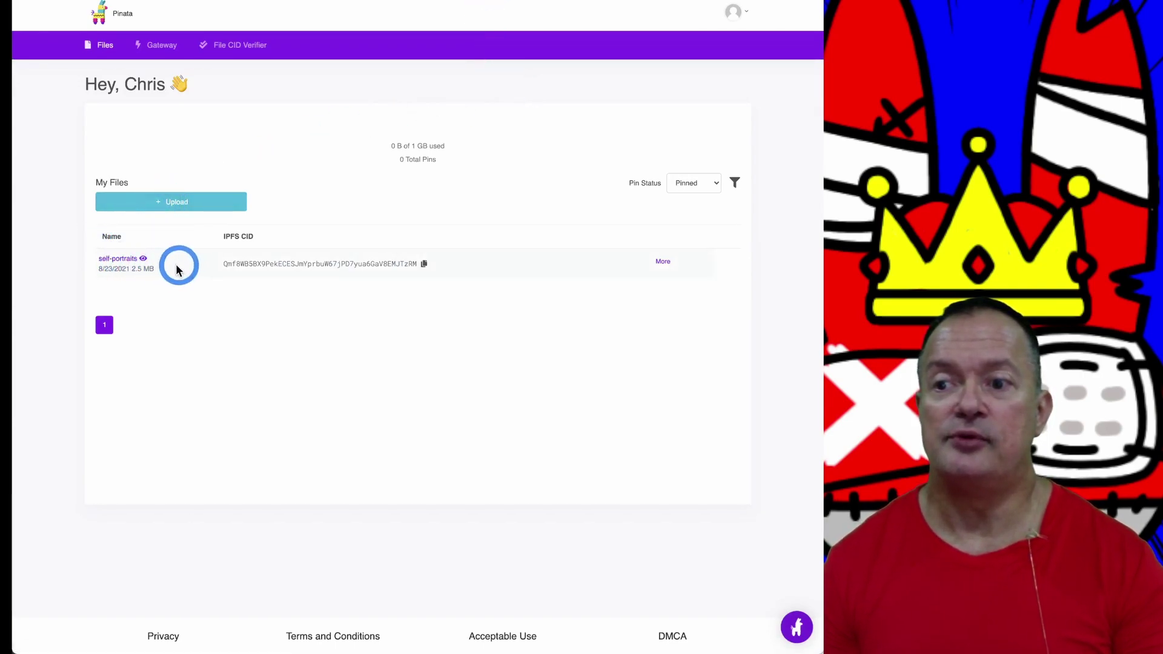
Step: Open the self-portraits folder on the IPFS gateway and copy the Monocle Self-Portrait 2.jpeg link
click(120, 264)
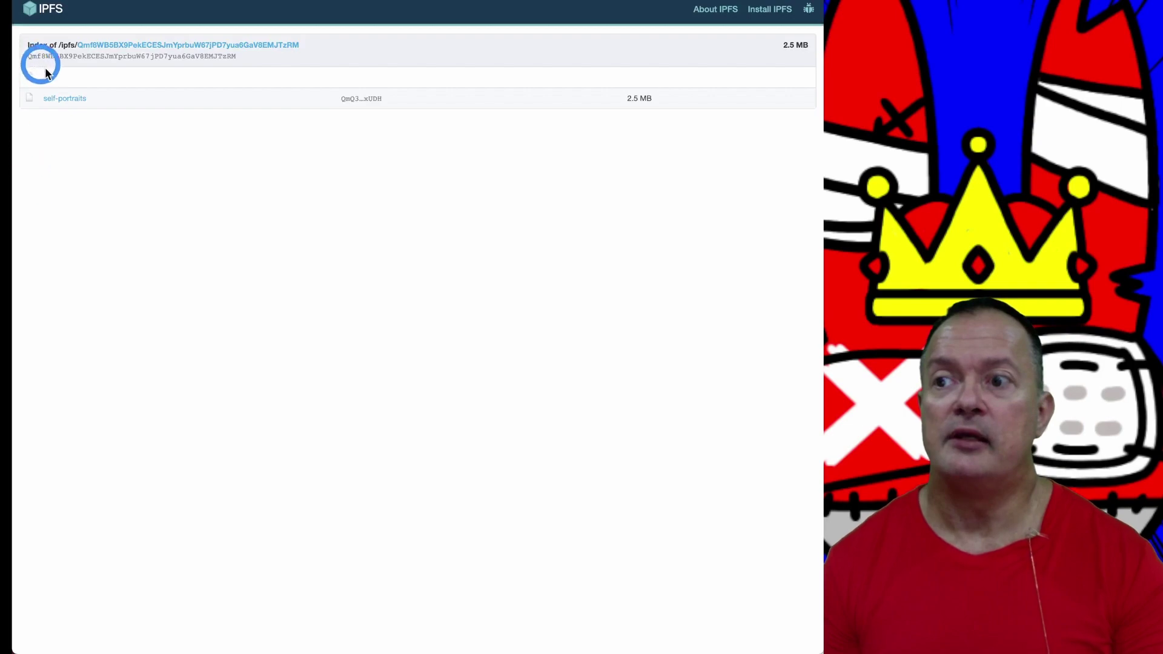
click(66, 103)
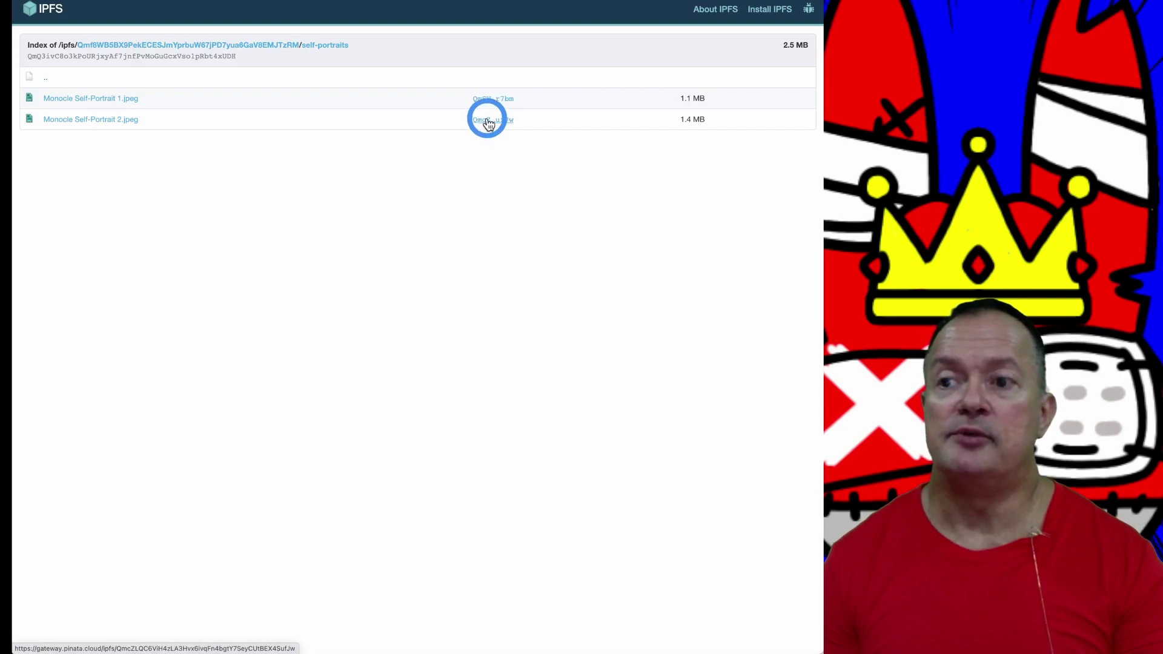
right_click(488, 121)
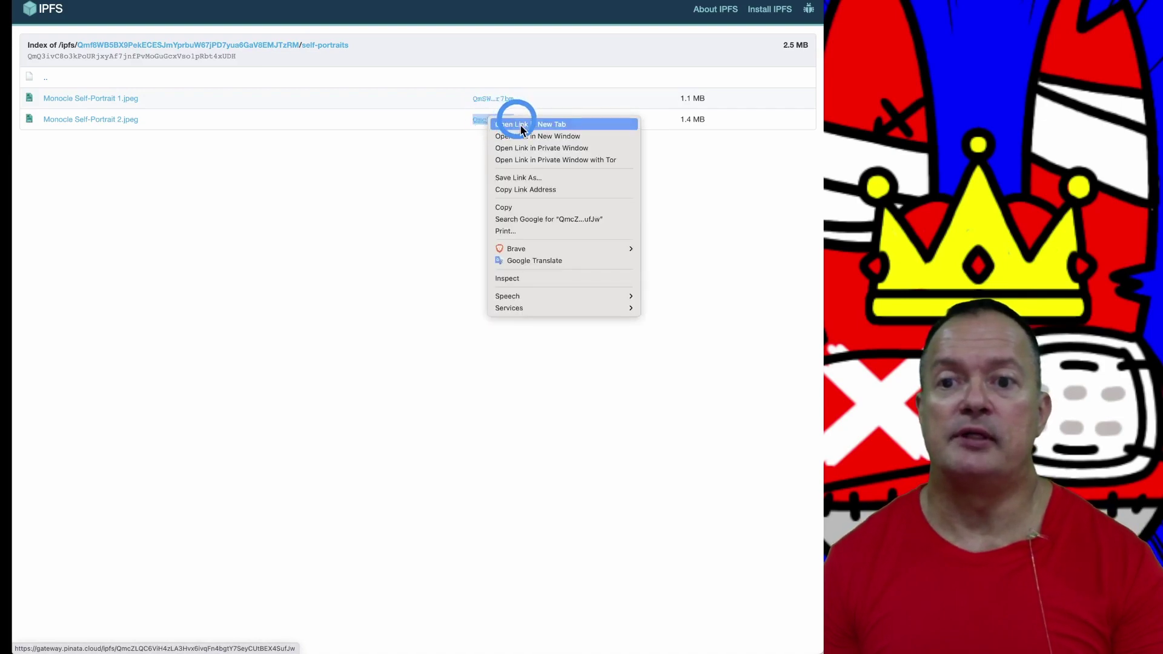
click(541, 190)
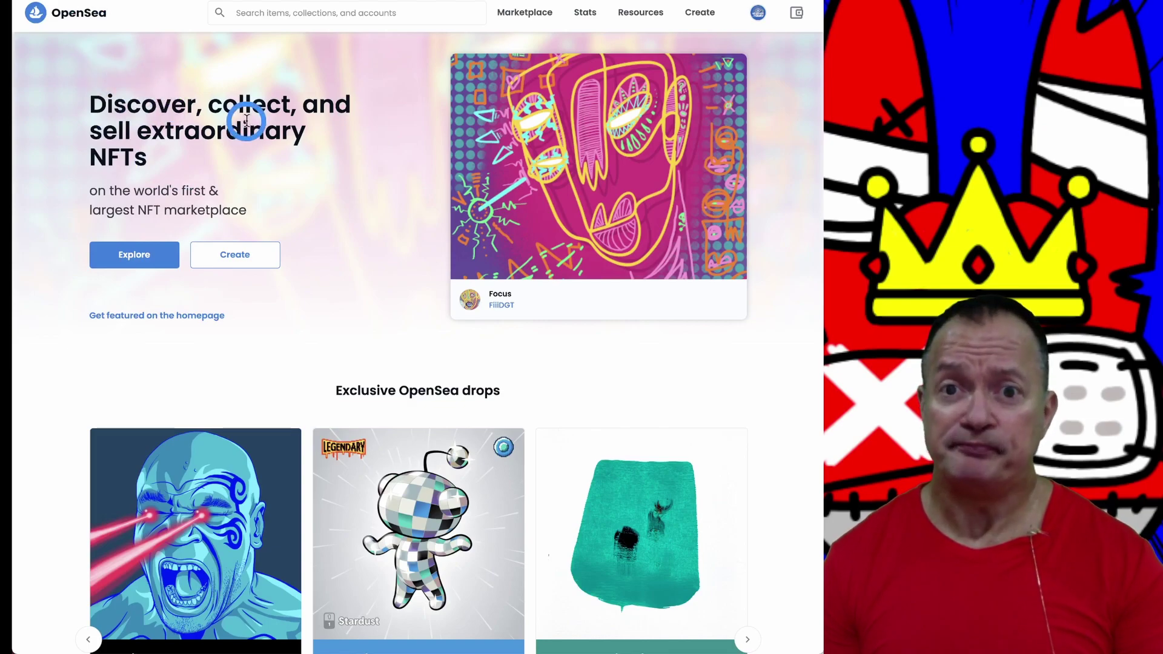
mouse_move(757, 19)
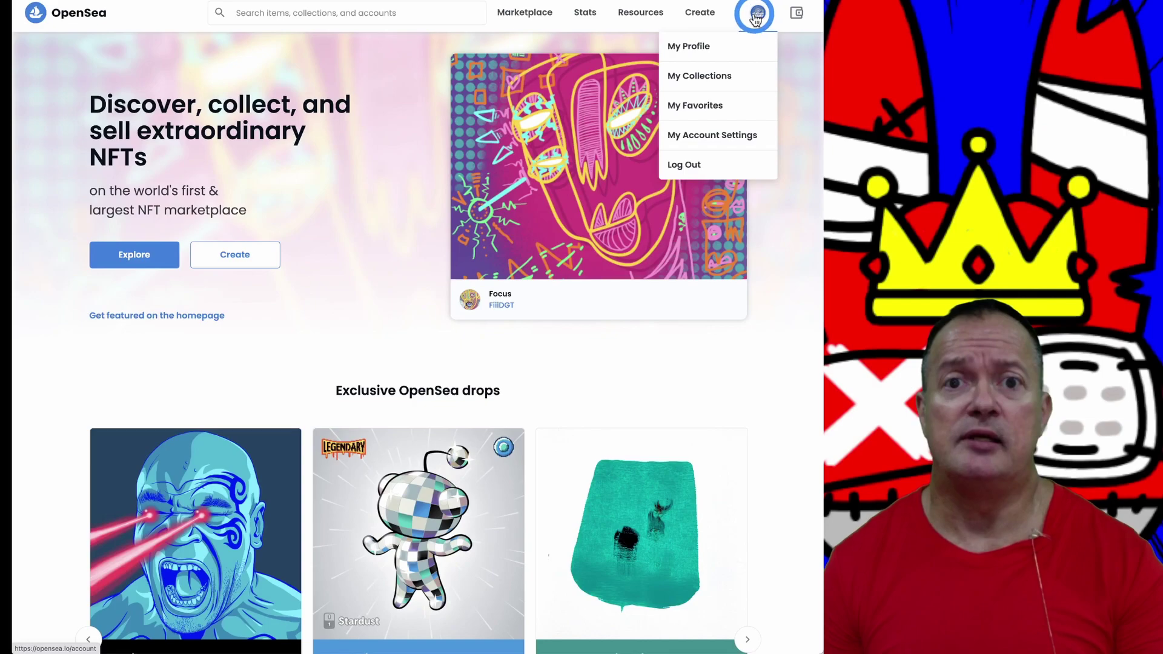
click(726, 26)
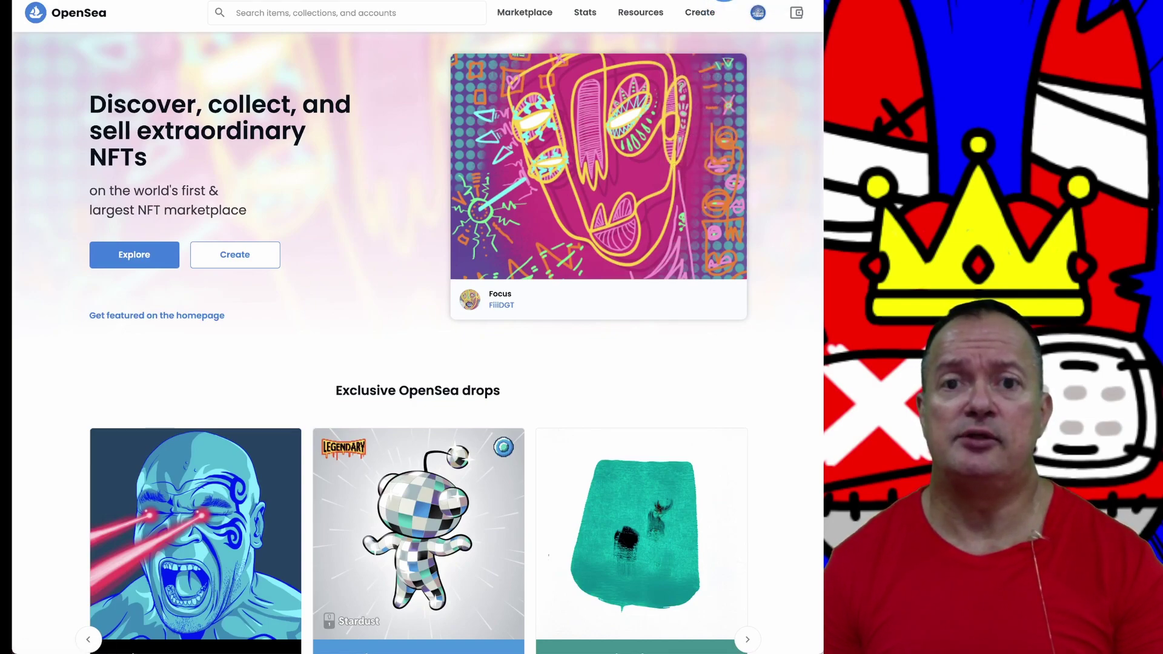
click(724, 1)
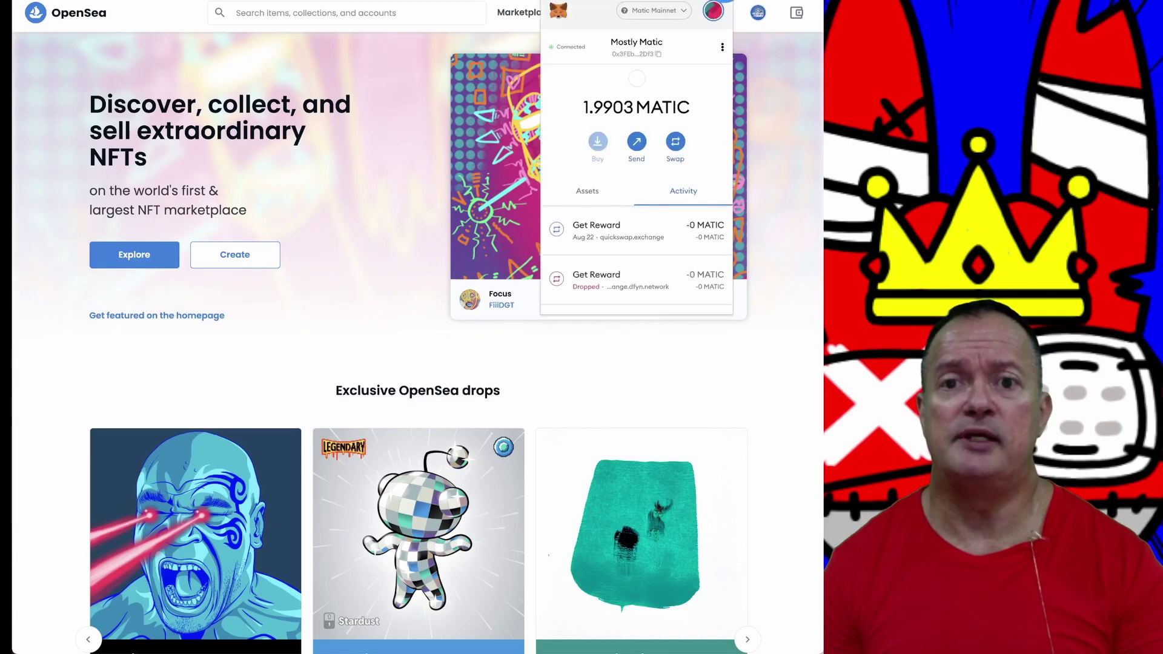
click(670, 76)
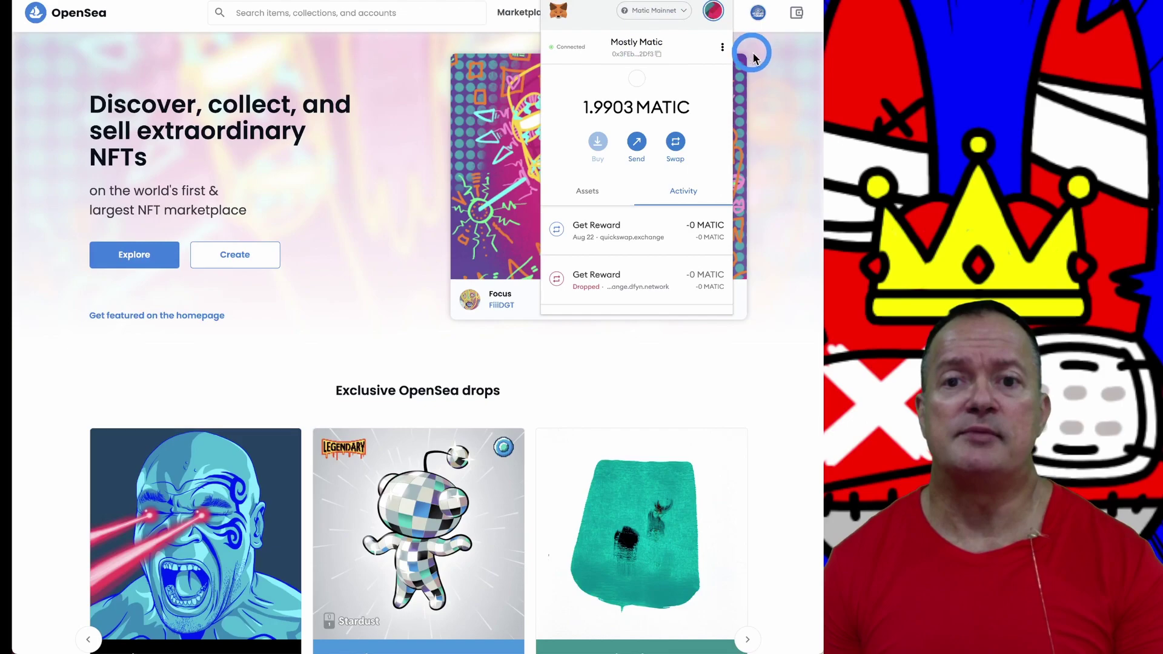
click(774, 63)
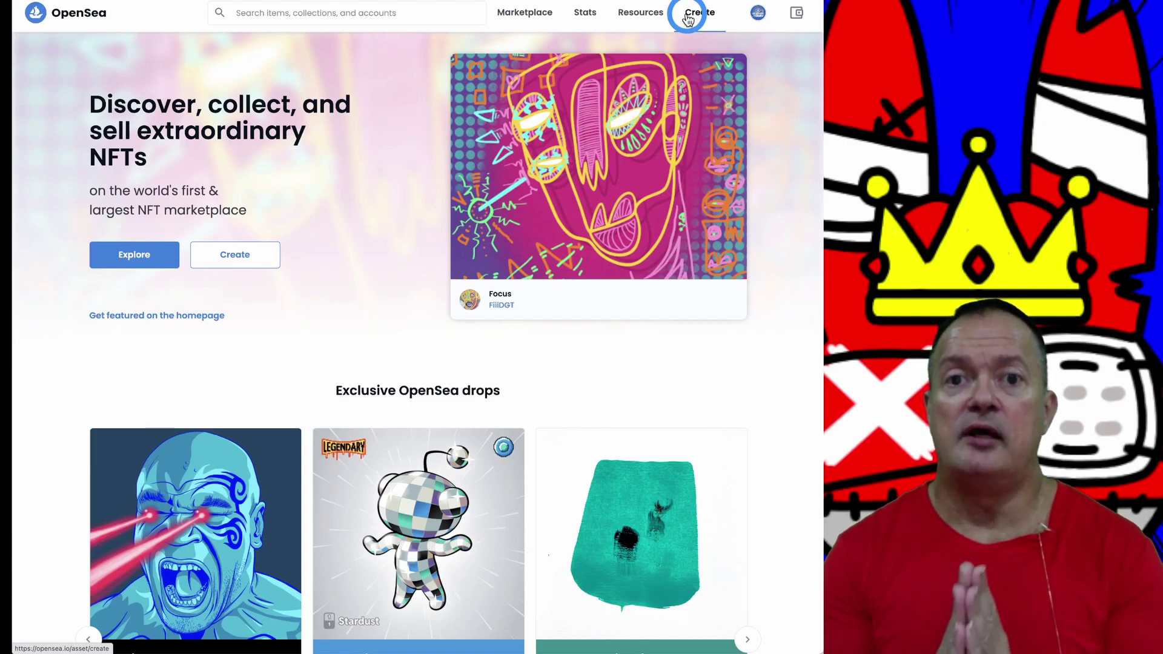
mouse_move(757, 13)
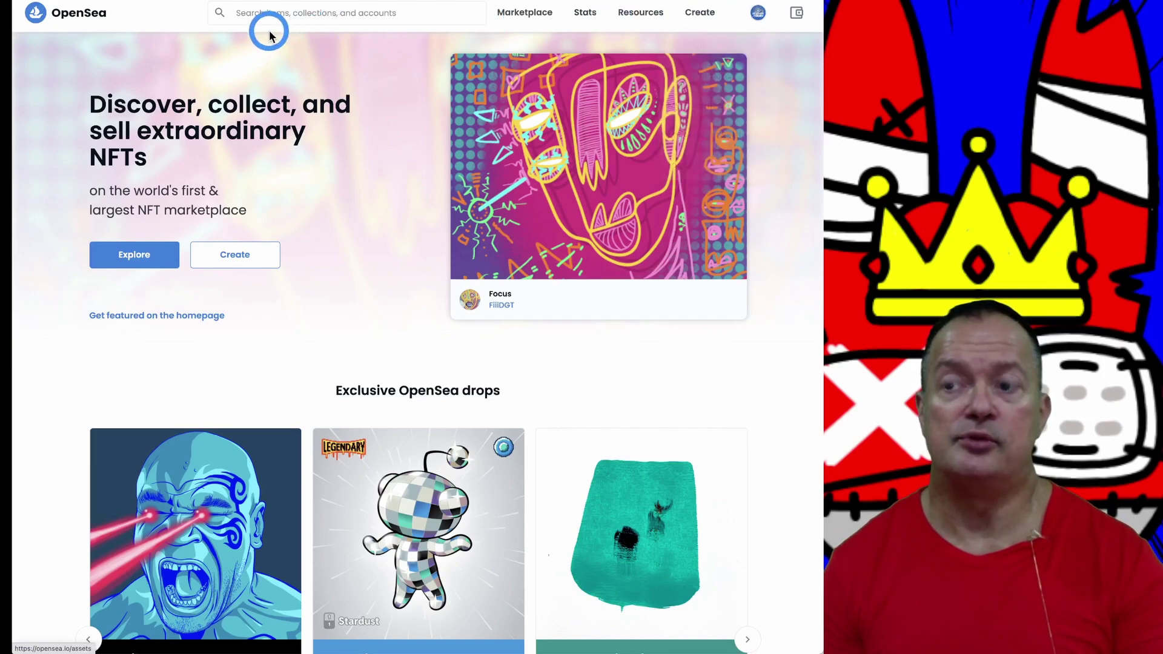
mouse_move(754, 38)
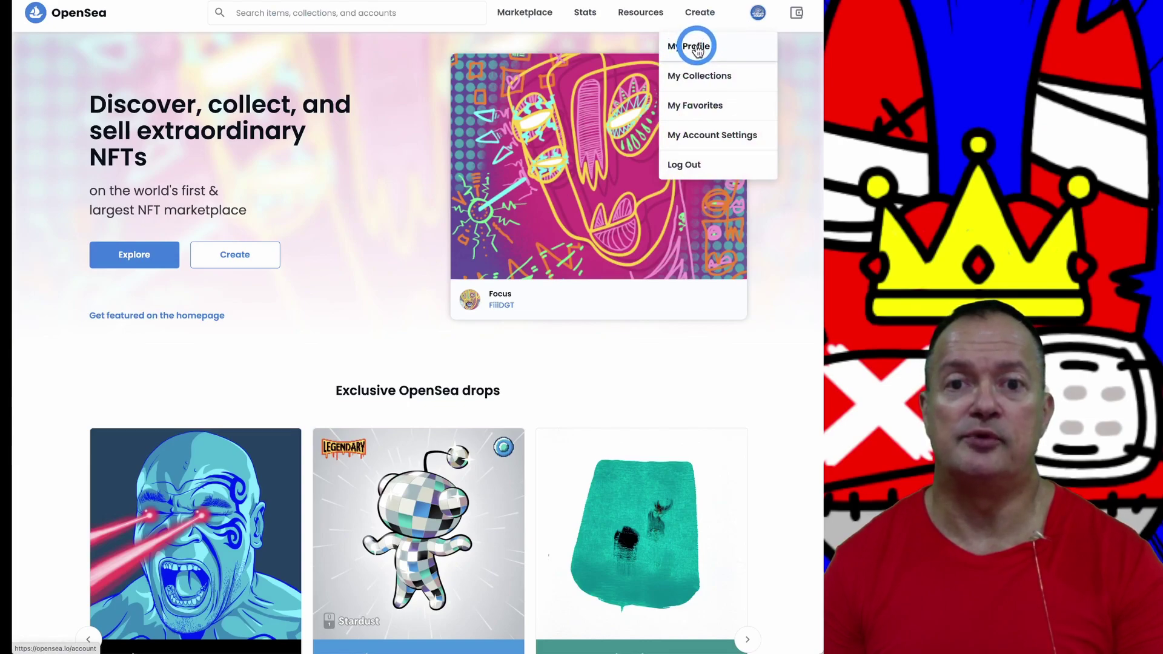
Step: Go to the account profile and browse its 10 collected Rabid Rabbit NFTs
click(696, 49)
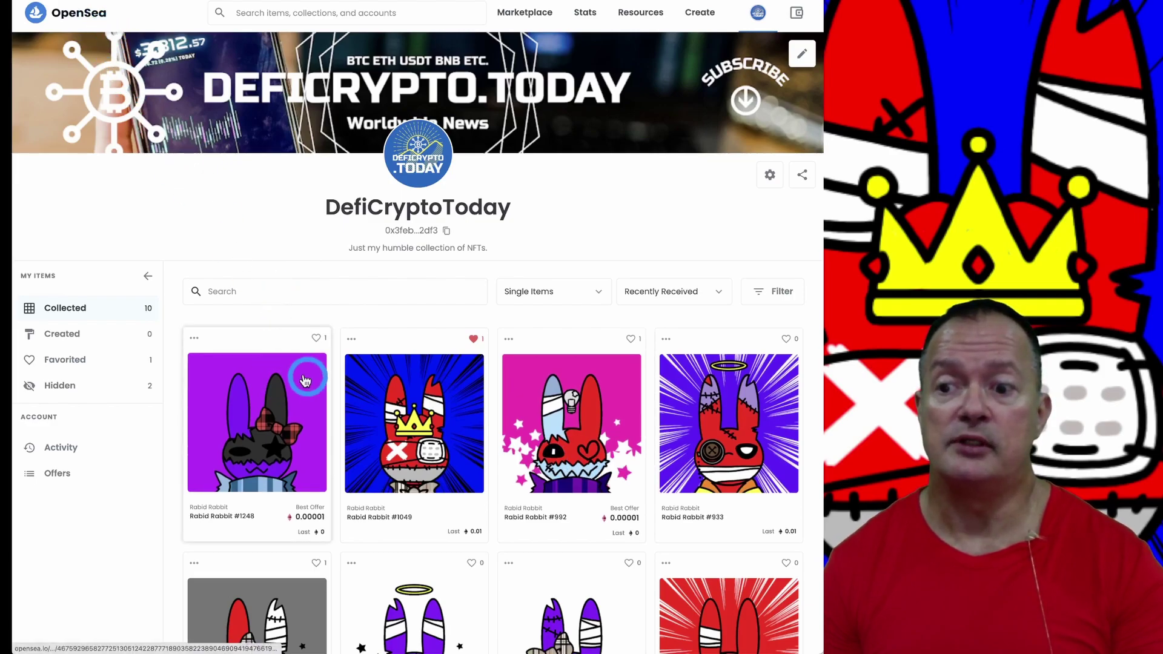
scroll(757, 451, down, 2)
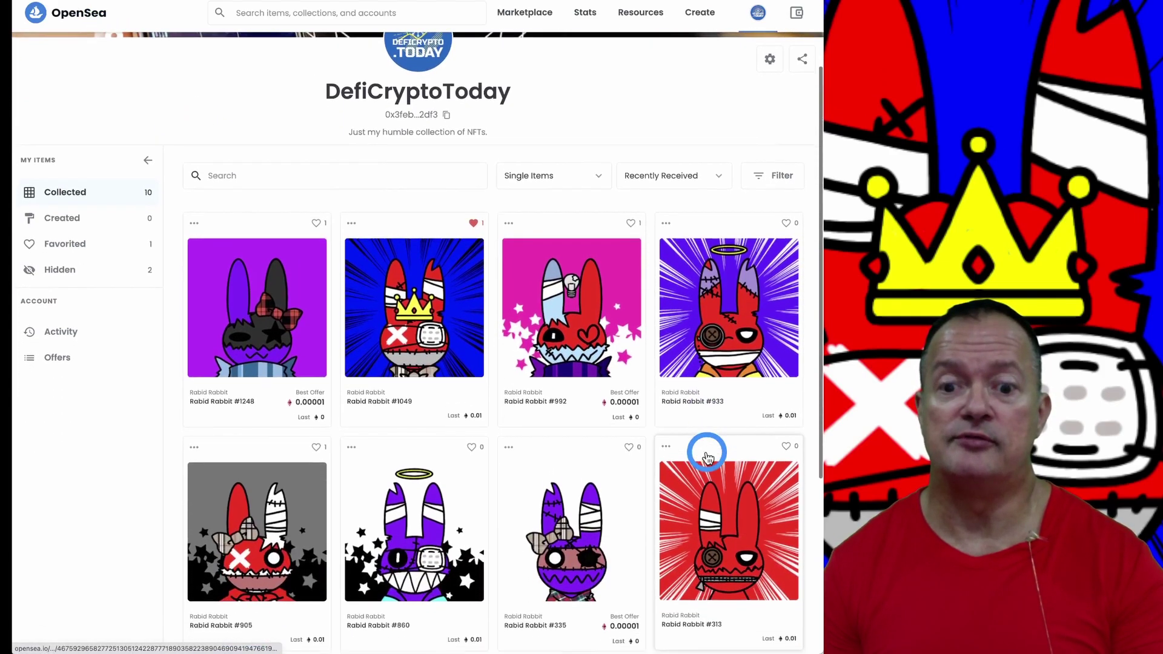
scroll(707, 455, up, 2)
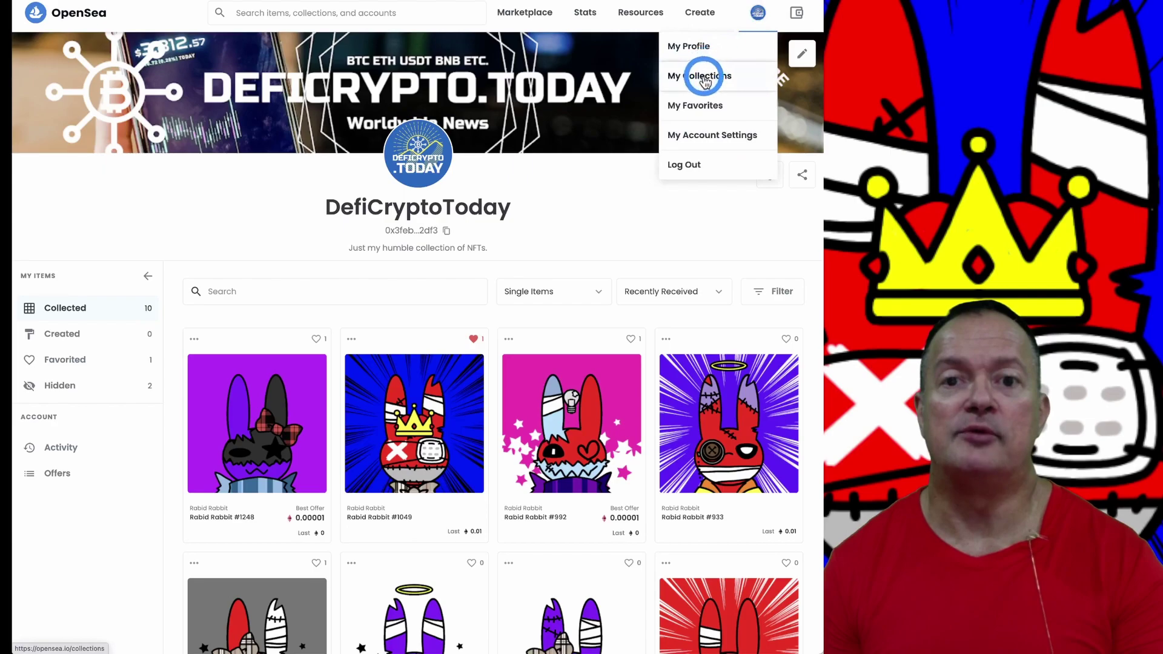
Step: Open My Collections, then bring up the empty Create your collection form
click(706, 76)
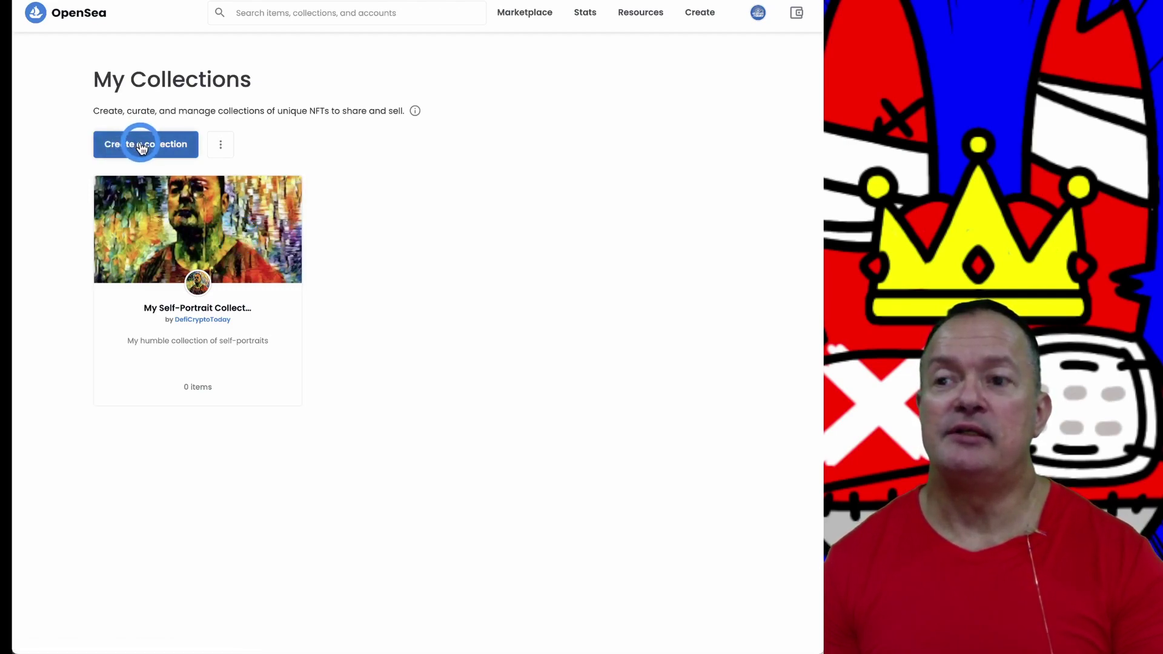
click(709, 16)
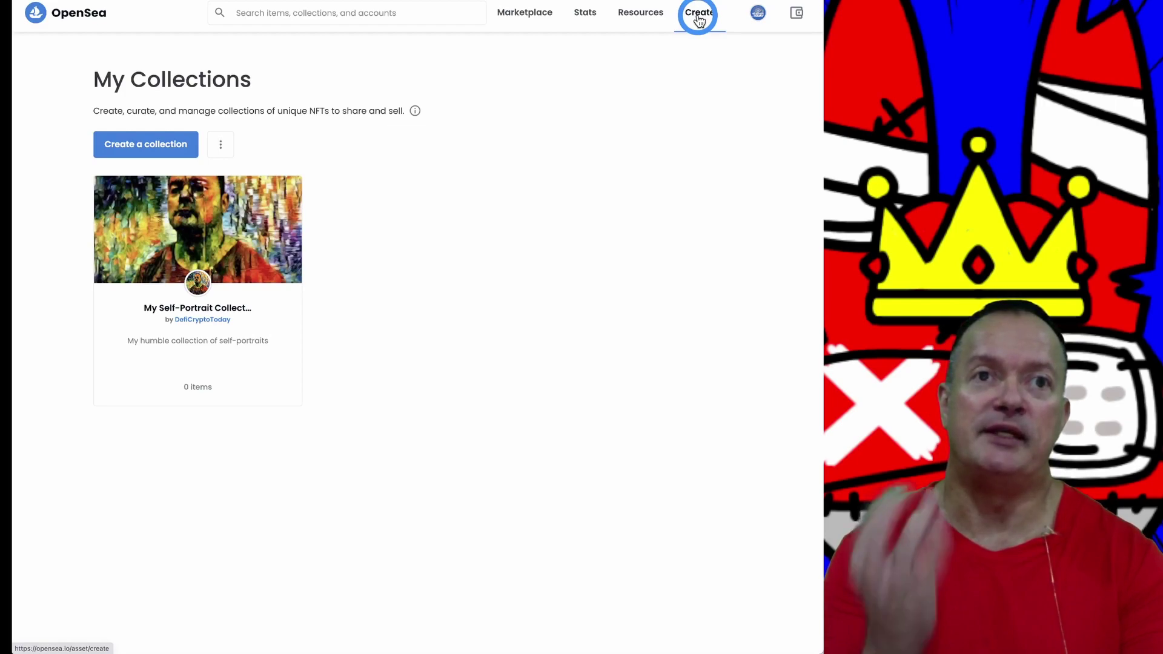
mouse_move(760, 17)
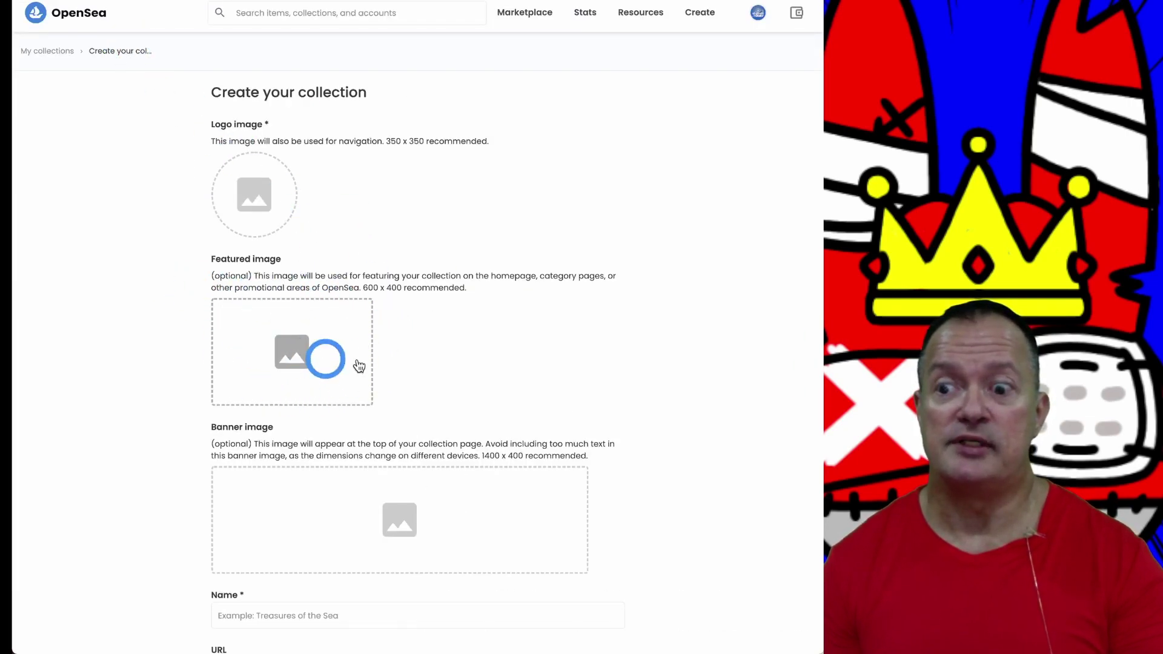
Step: Look through the blank collection form's Name, URL, Description, category and royalty fields
scroll(445, 370, down, 2)
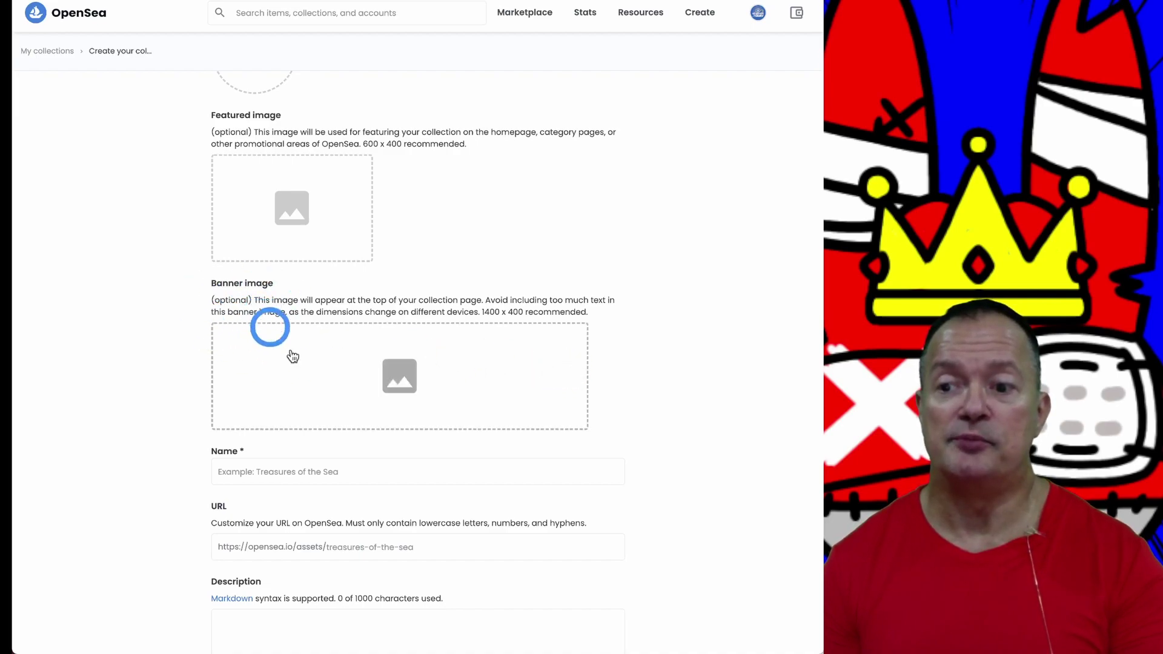
scroll(351, 454, down, 2)
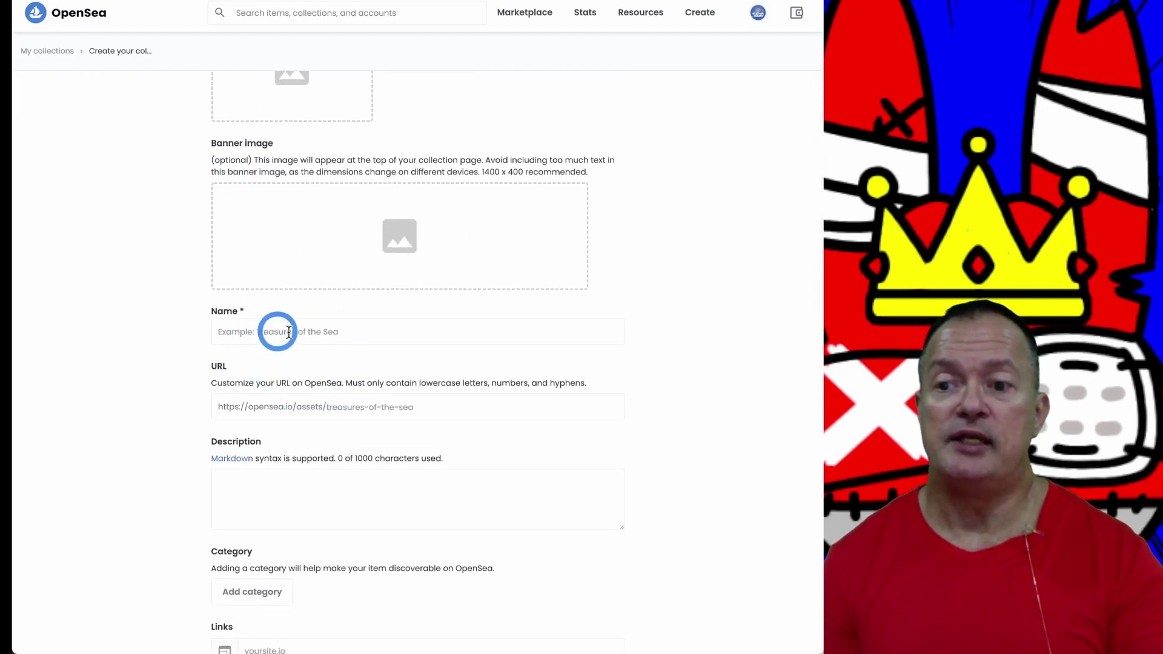
click(362, 332)
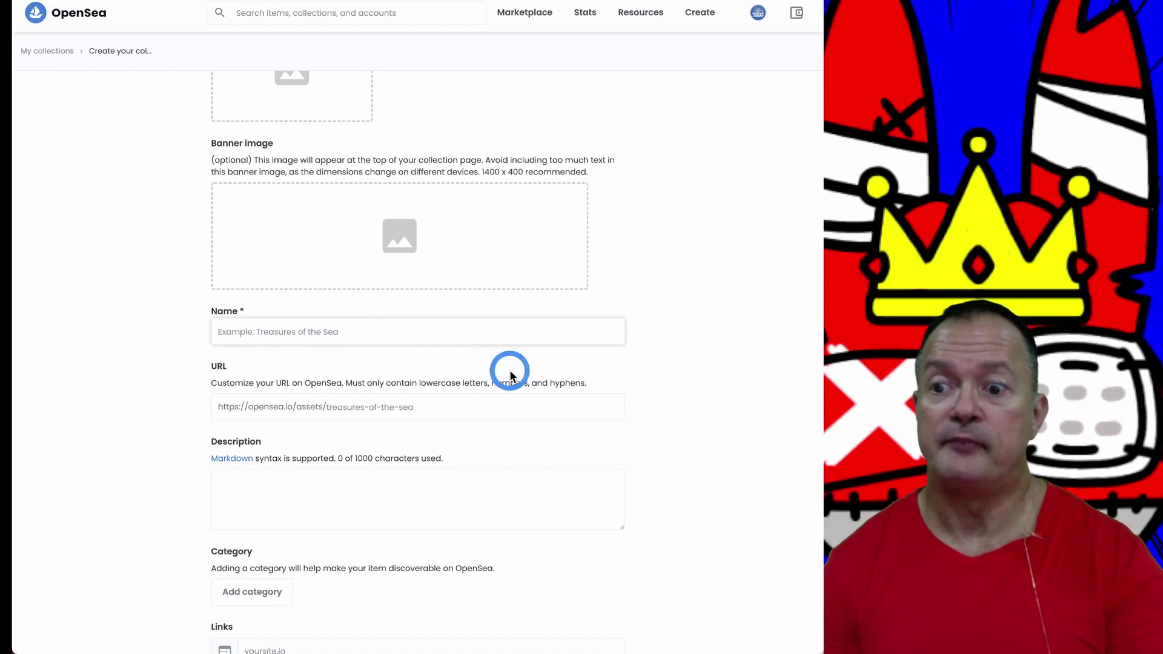
scroll(509, 369, down, 1)
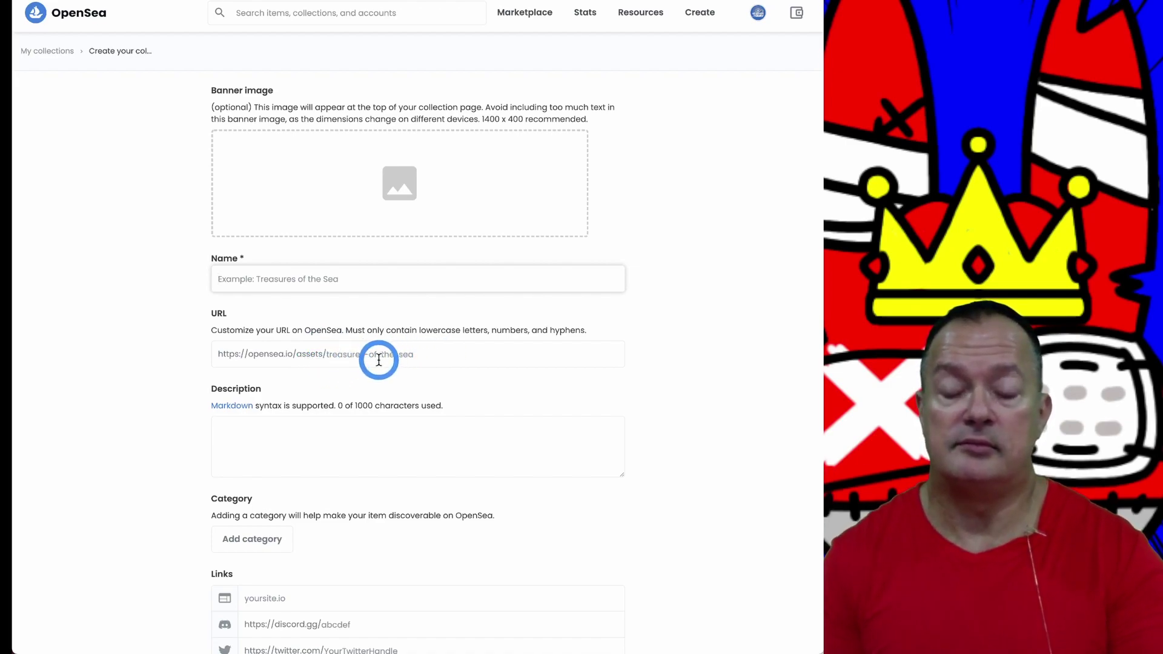
scroll(404, 373, down, 2)
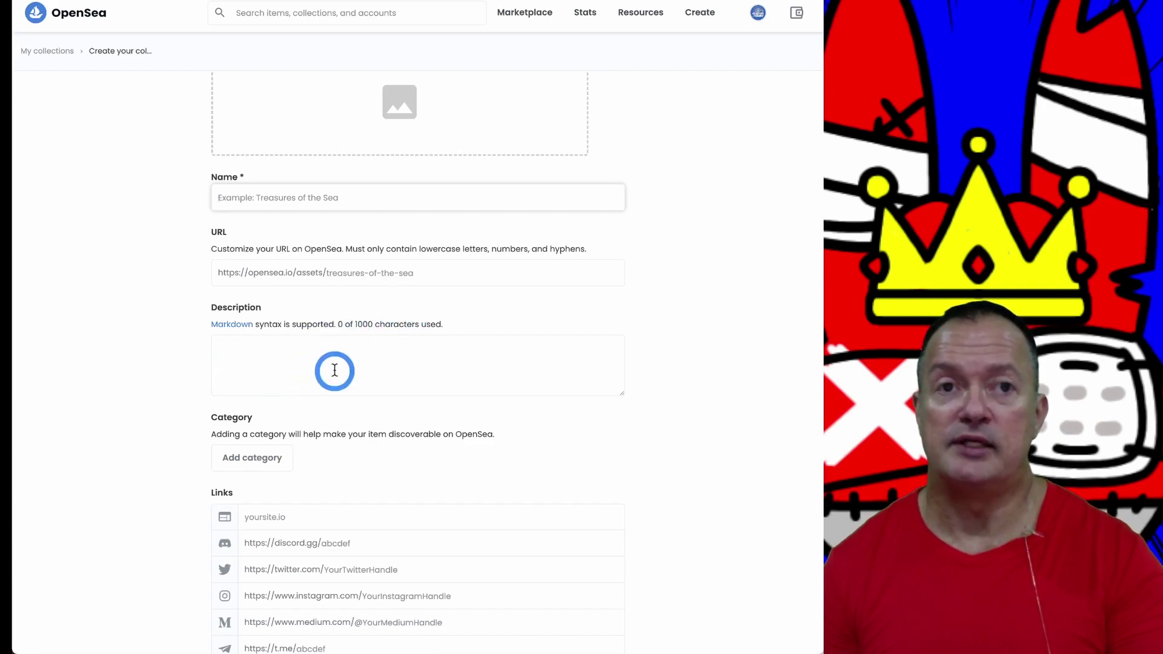
scroll(342, 363, down, 4)
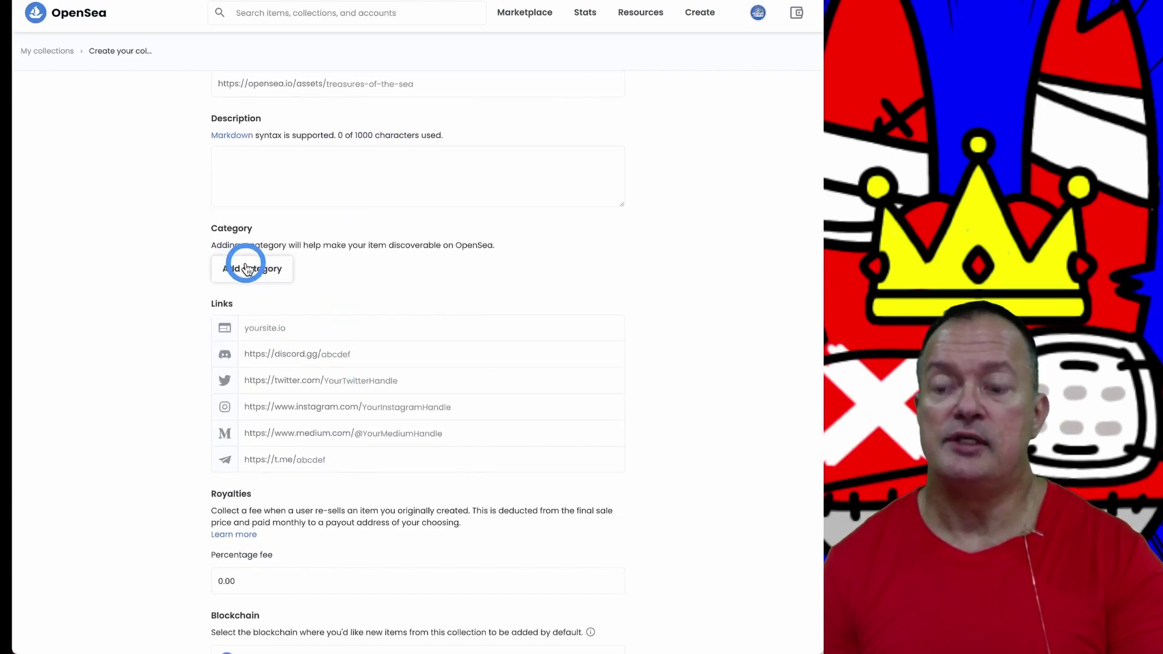
scroll(239, 267, up, 1)
click(253, 283)
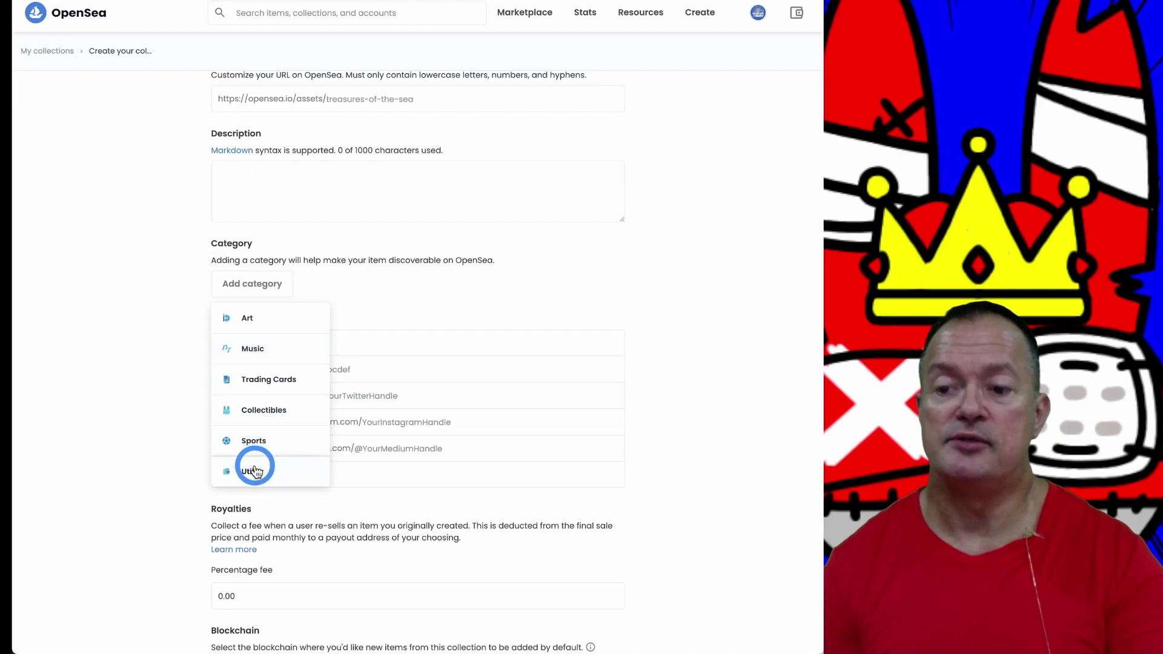
click(407, 304)
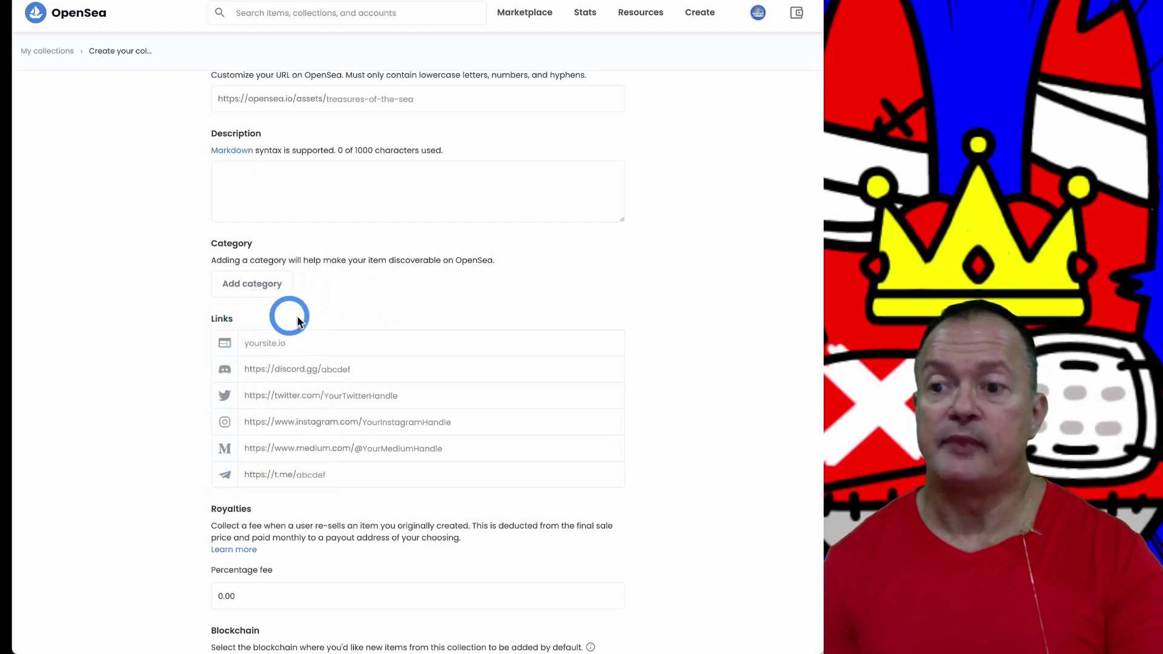
scroll(360, 320, down, 2)
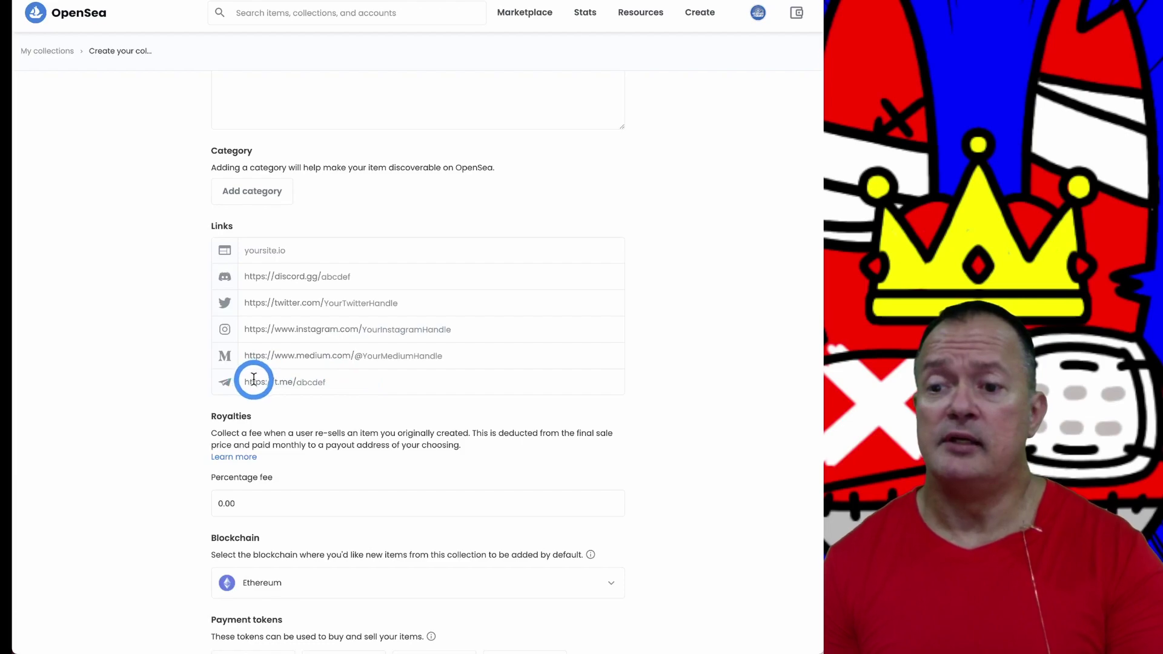
scroll(381, 386, down, 1)
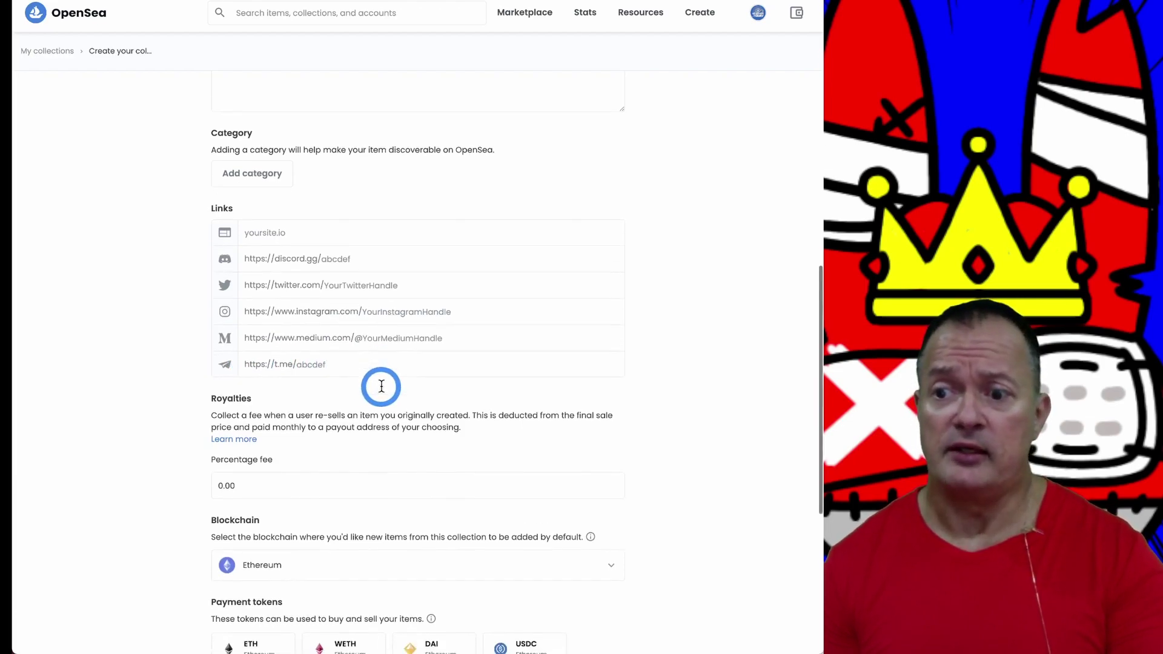
scroll(381, 386, down, 2)
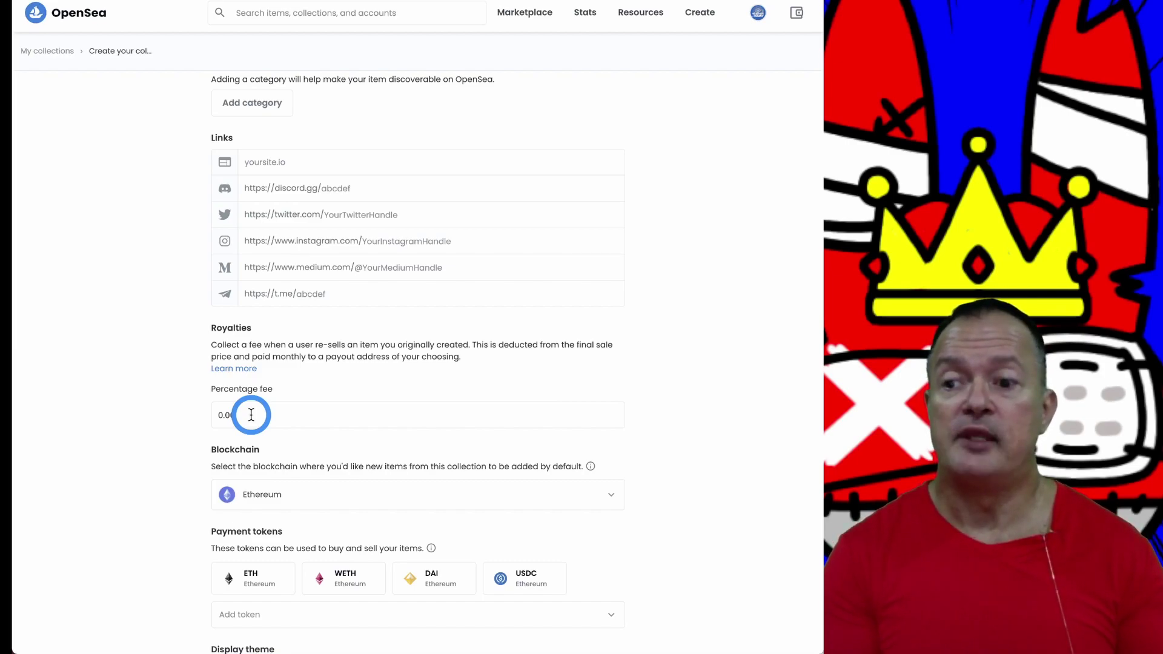
Step: Replace the 0.00 royalty percentage fee with 10, revealing the payout wallet field
click(255, 414)
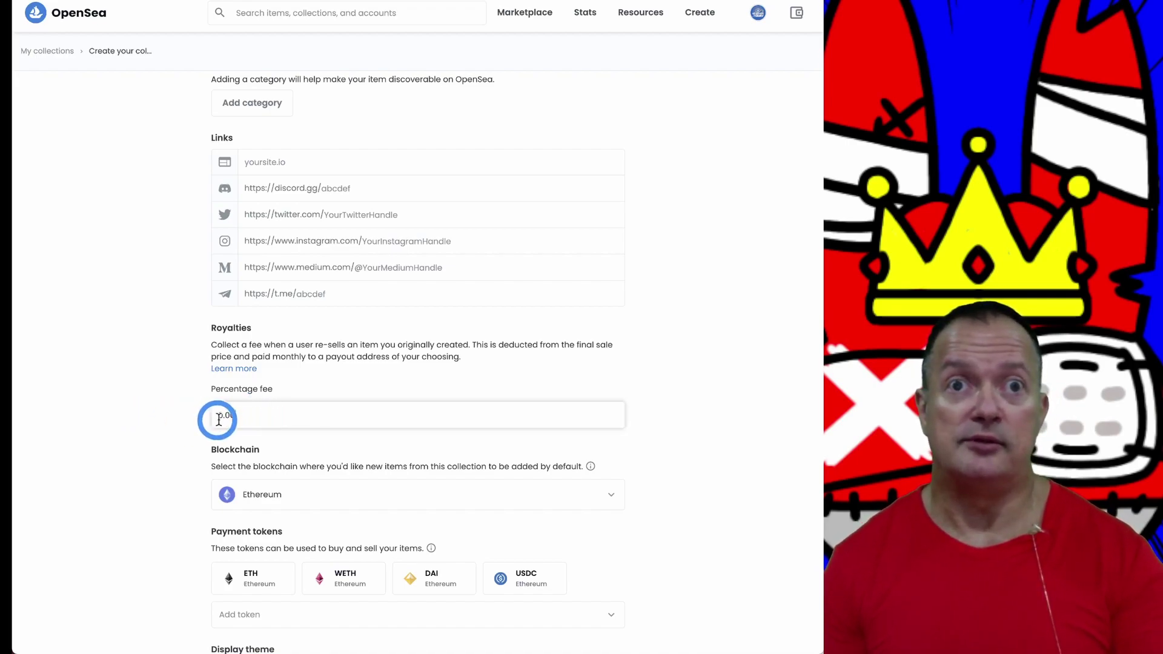
drag(254, 417, 147, 422)
text(5)
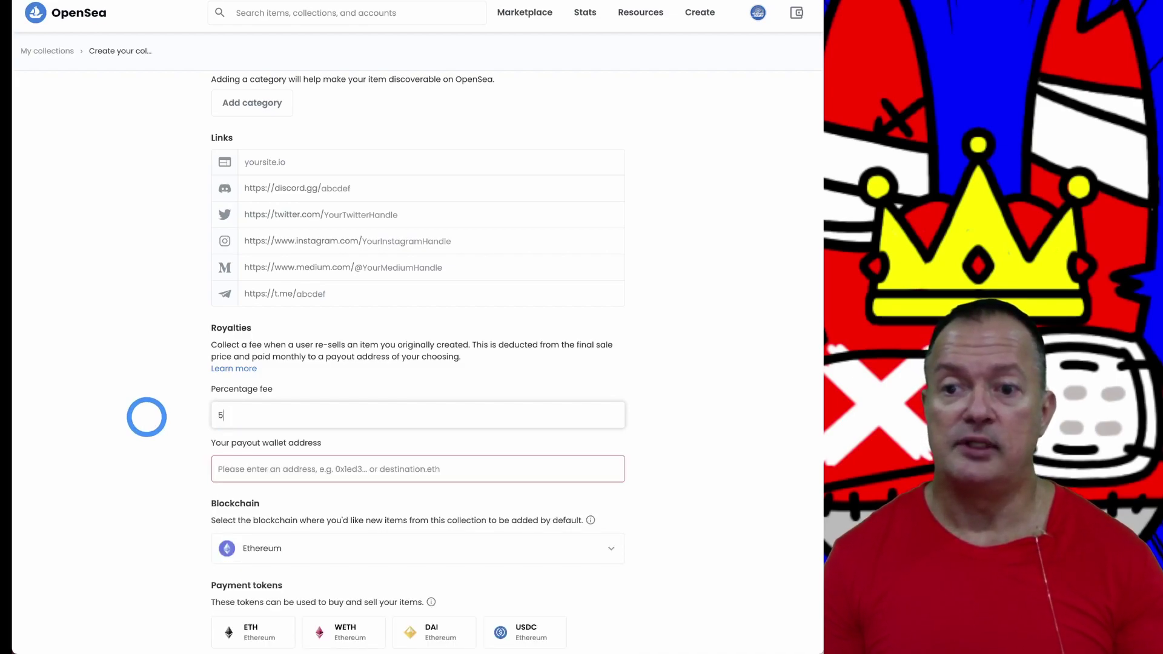
key(BackSpace)
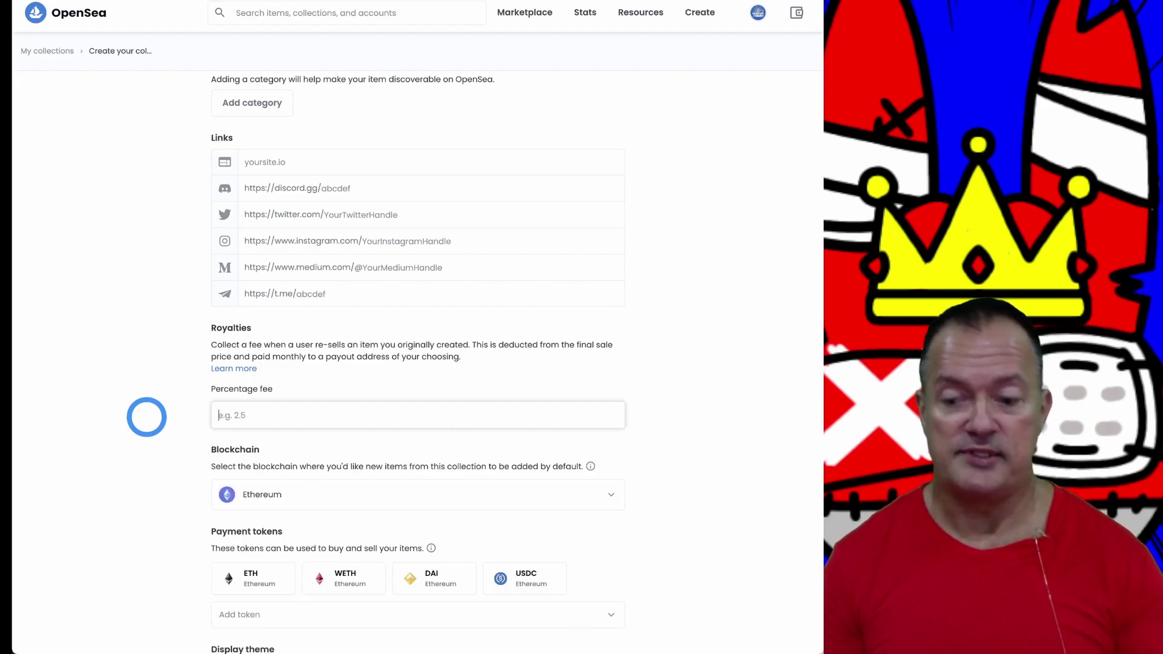
text(10)
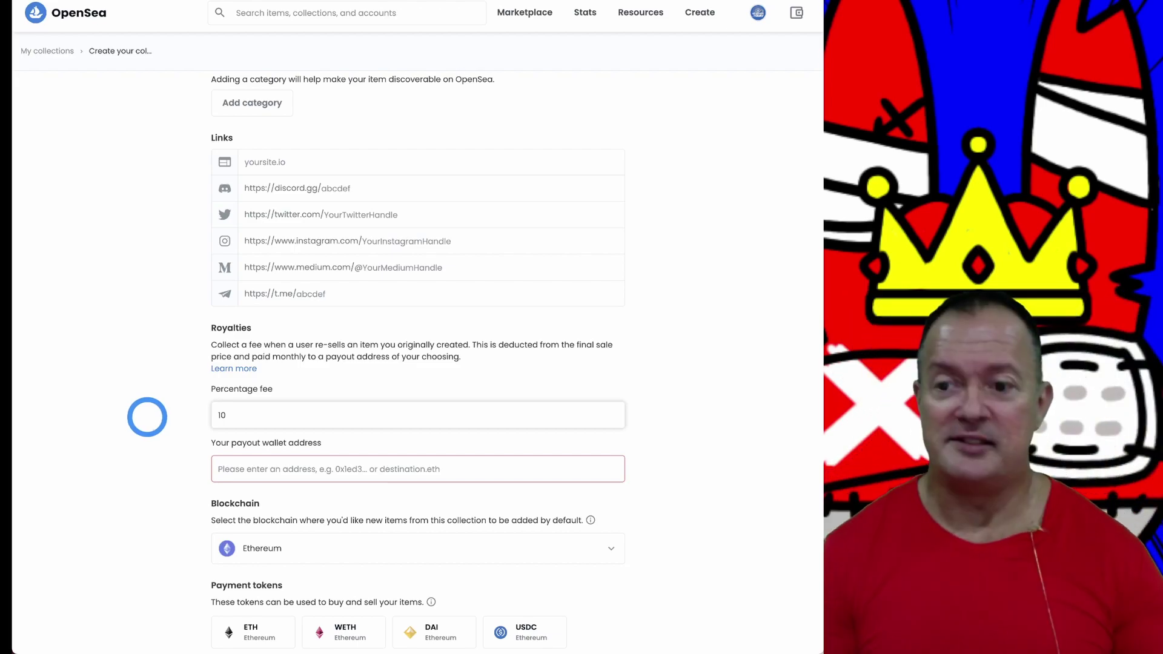
text(0)
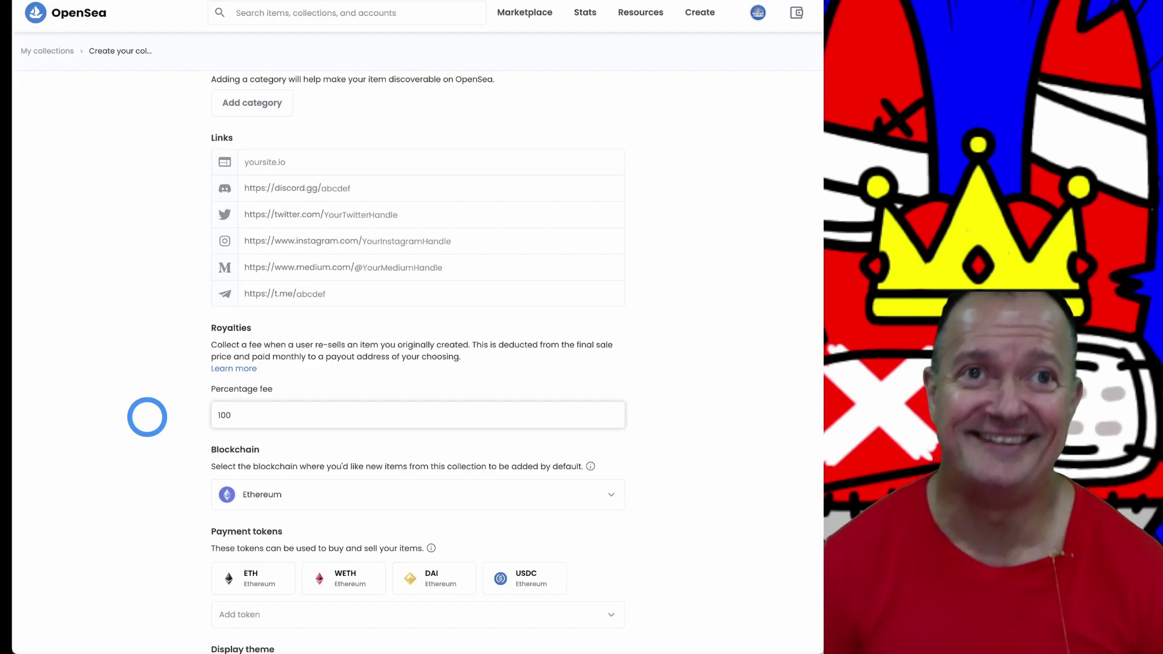
key(BackSpace)
key(BackSpace)
key(BackSpace)
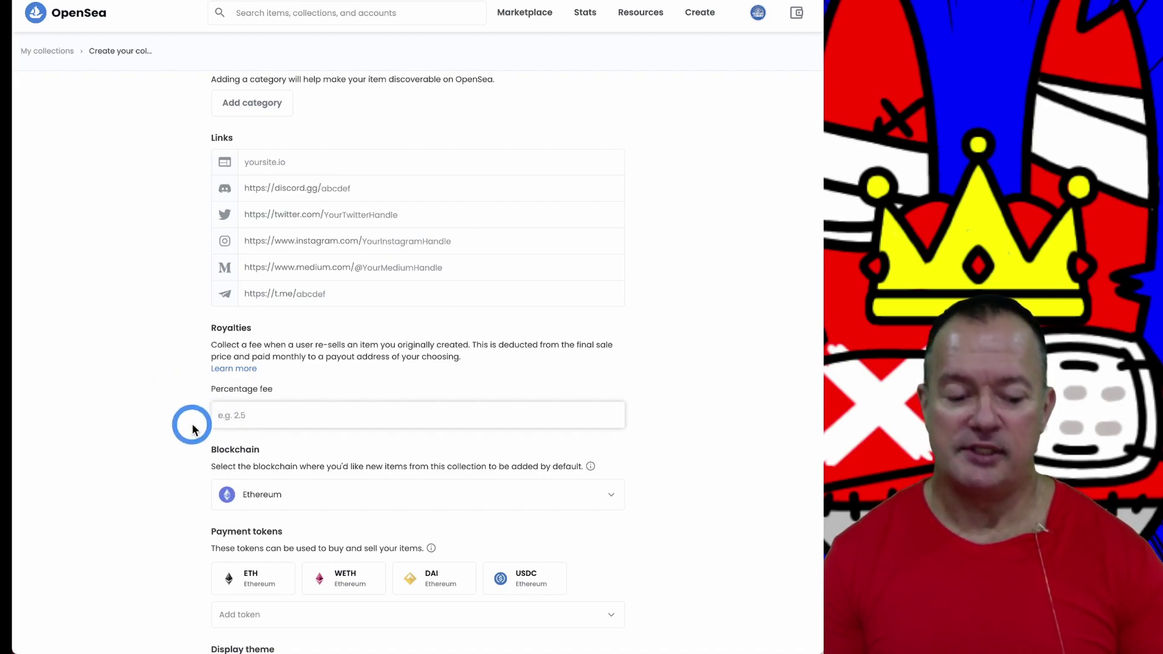
text(10)
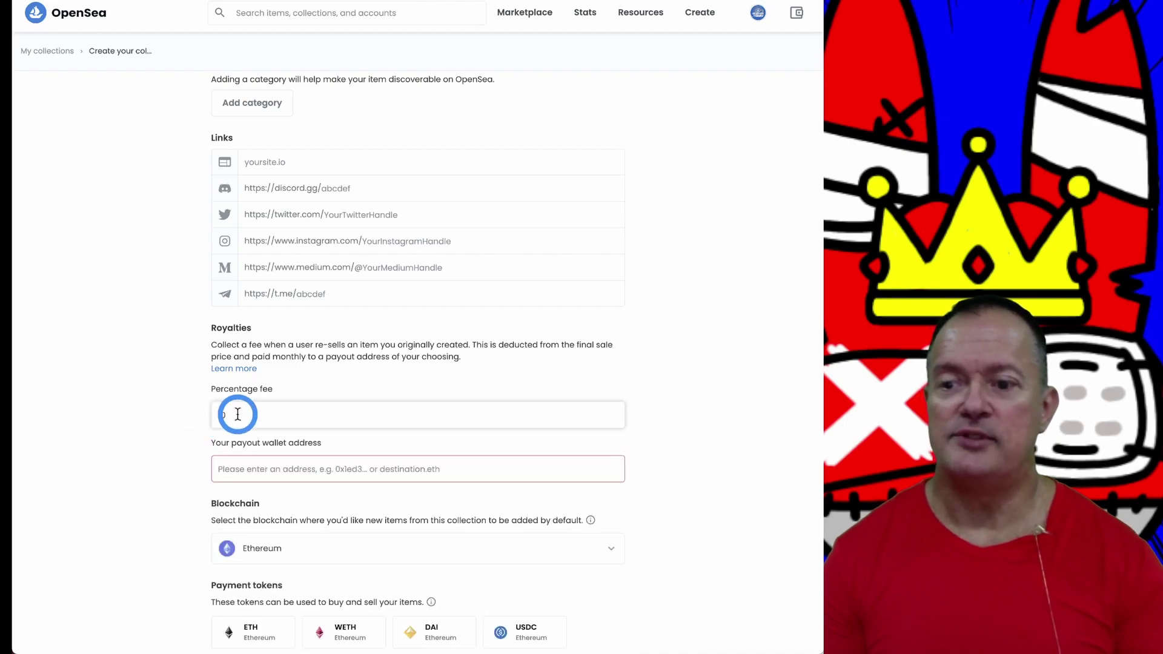
scroll(278, 460, down, 2)
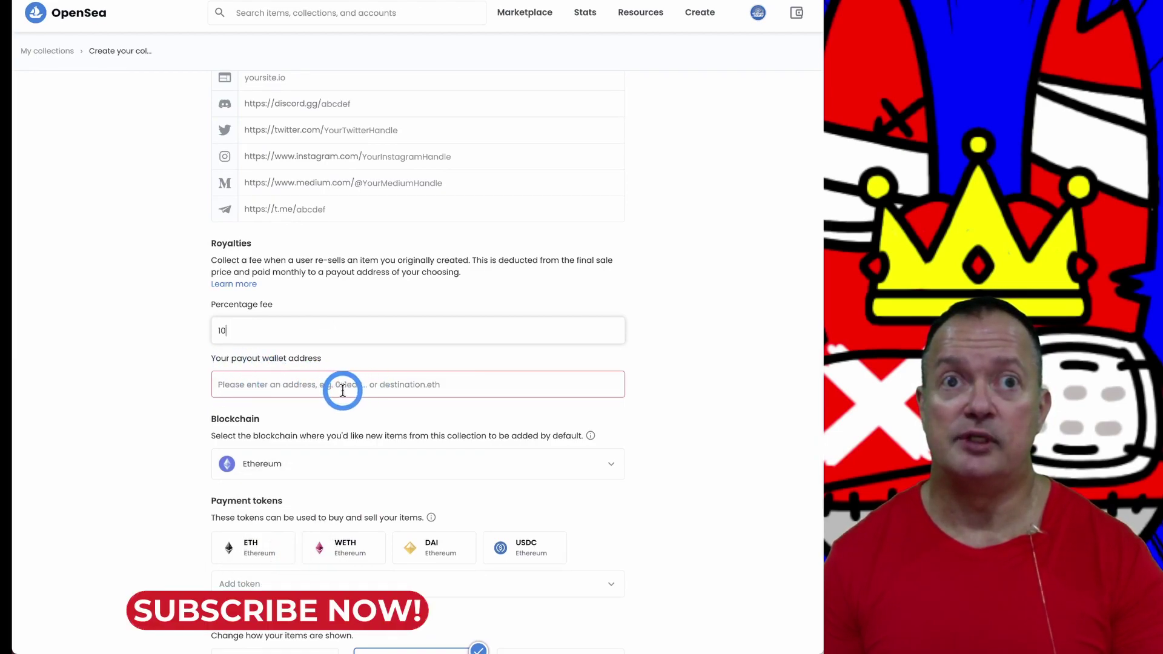
scroll(343, 391, down, 2)
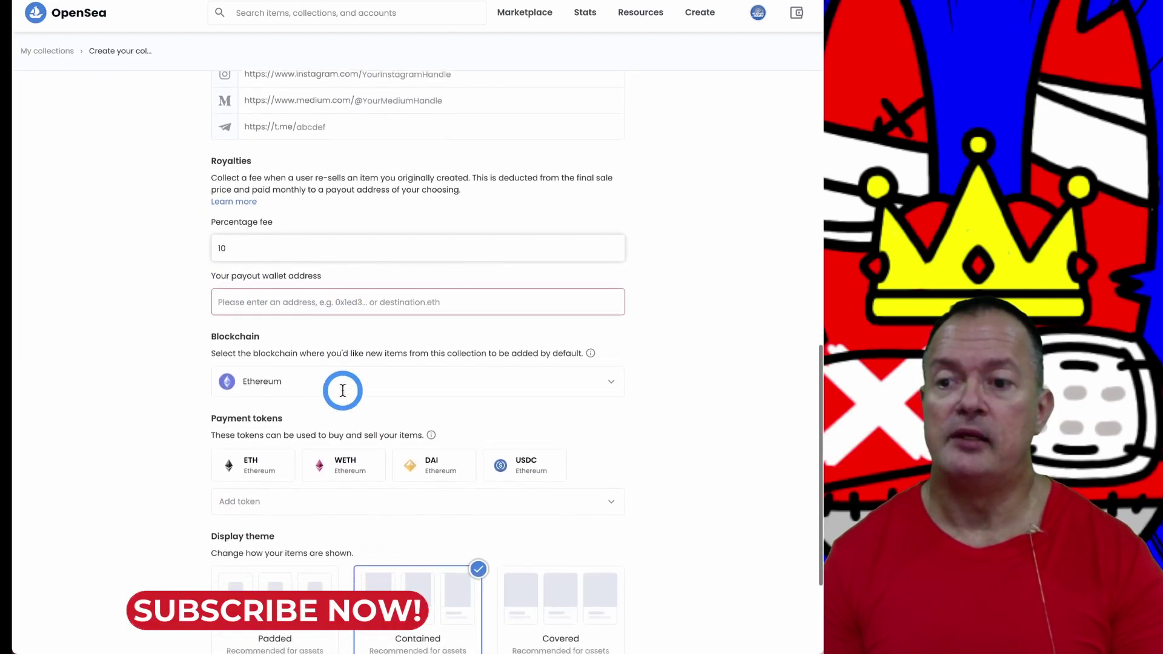
Step: Open the Blockchain dropdown below Royalties to see the Polygon option
click(607, 370)
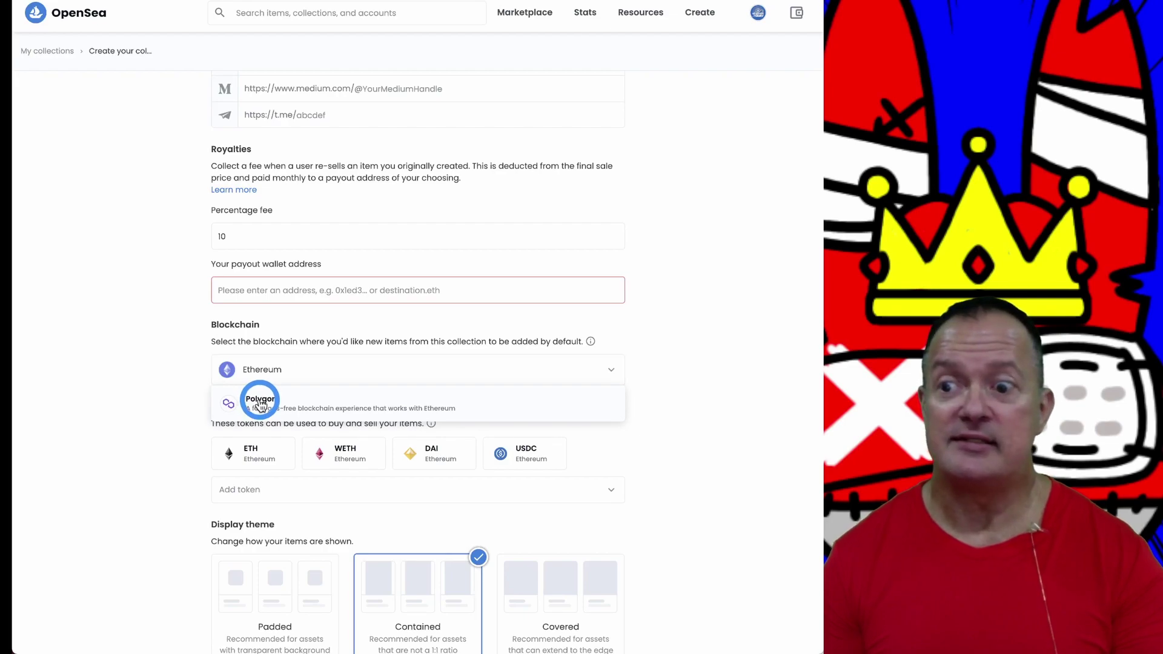
Step: Pick Polygon in the Blockchain dropdown, limiting payment tokens to Polygon ETH
click(260, 402)
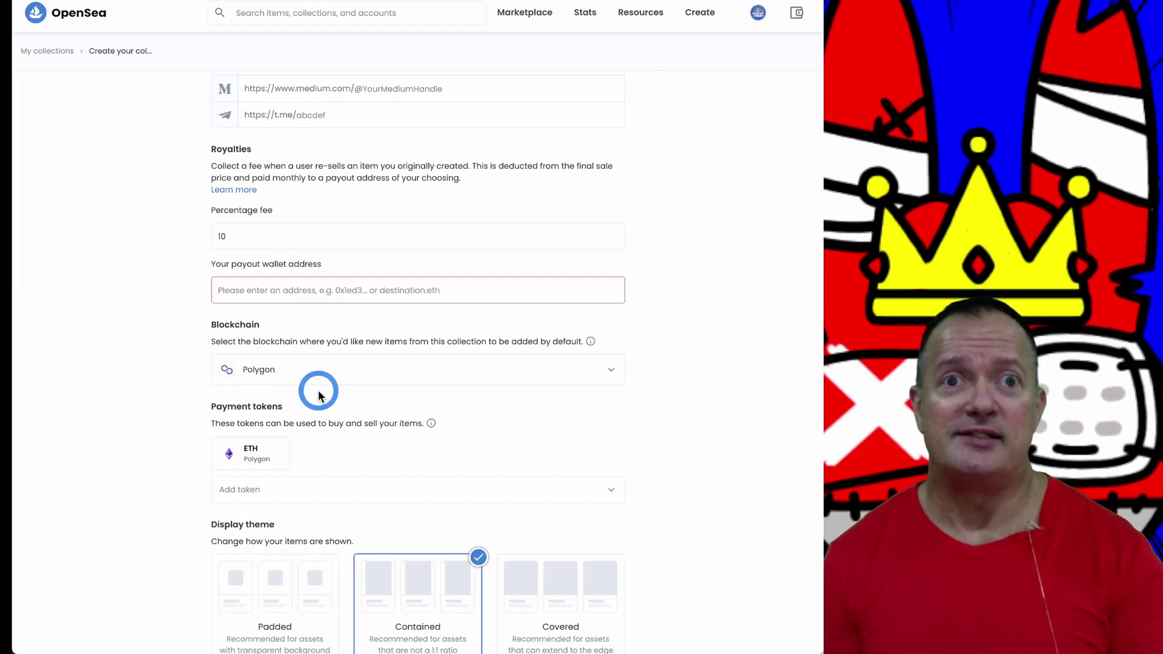
Step: Add DAI and USDC as payment tokens alongside Polygon ETH
scroll(318, 392, down, 2)
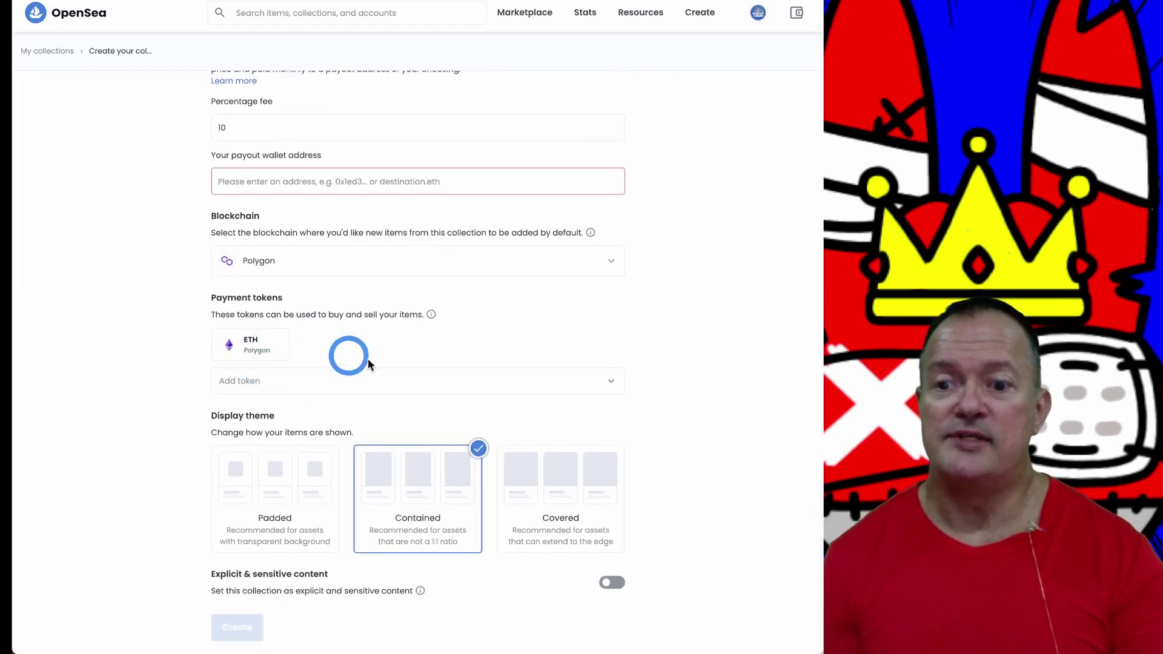
click(608, 382)
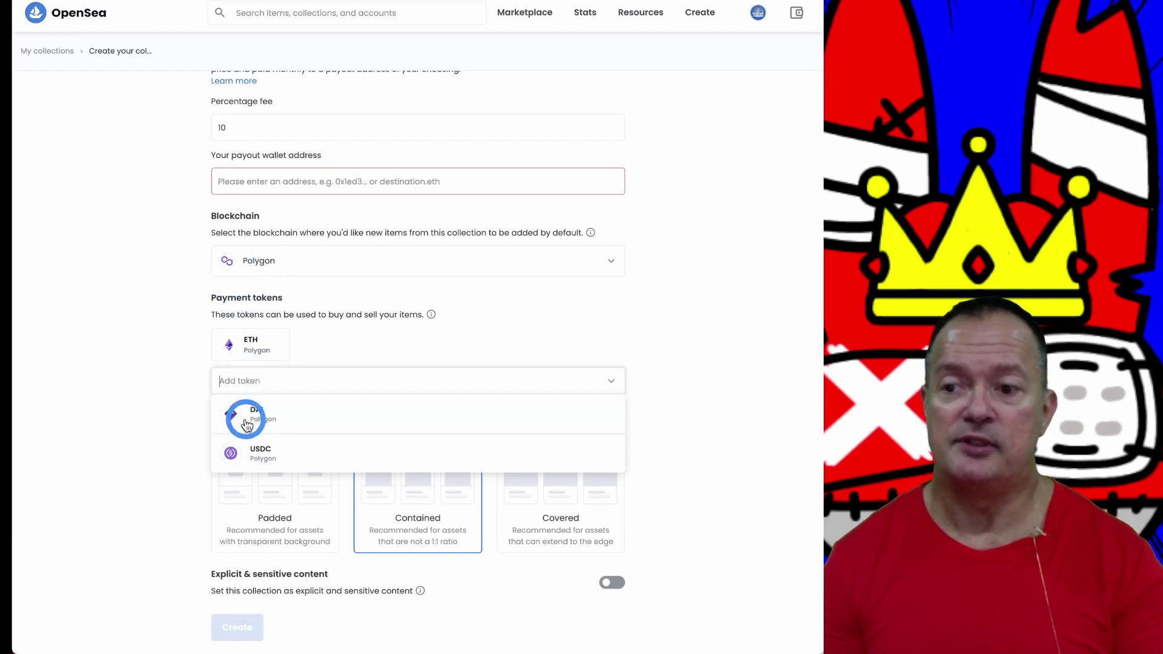
click(265, 412)
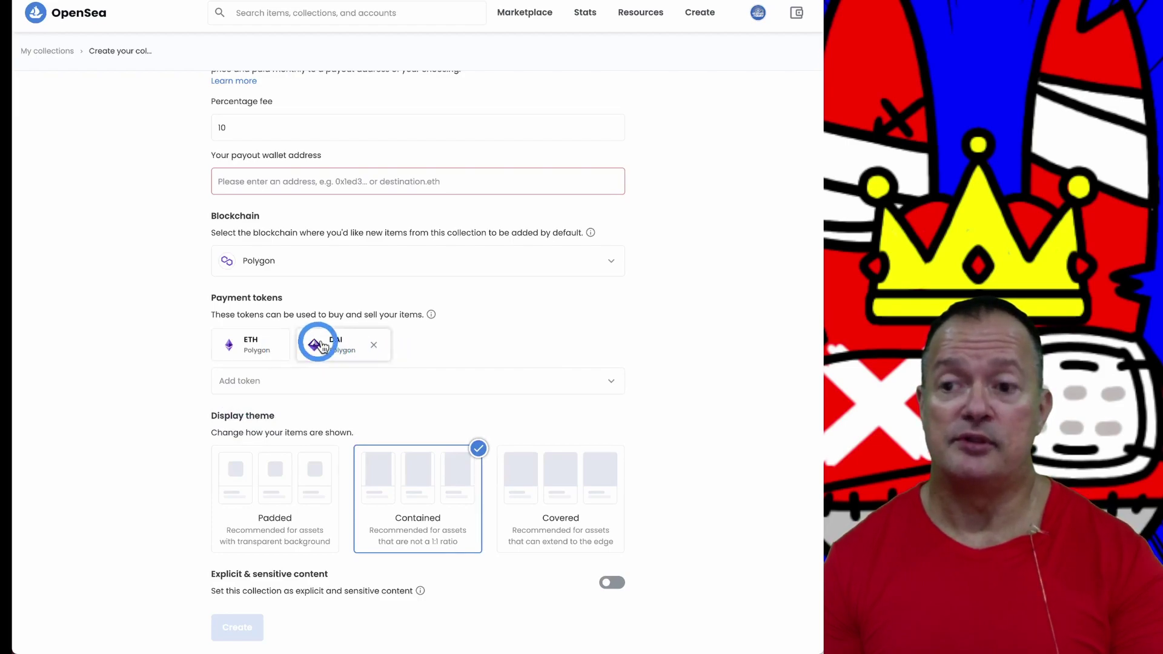
click(611, 382)
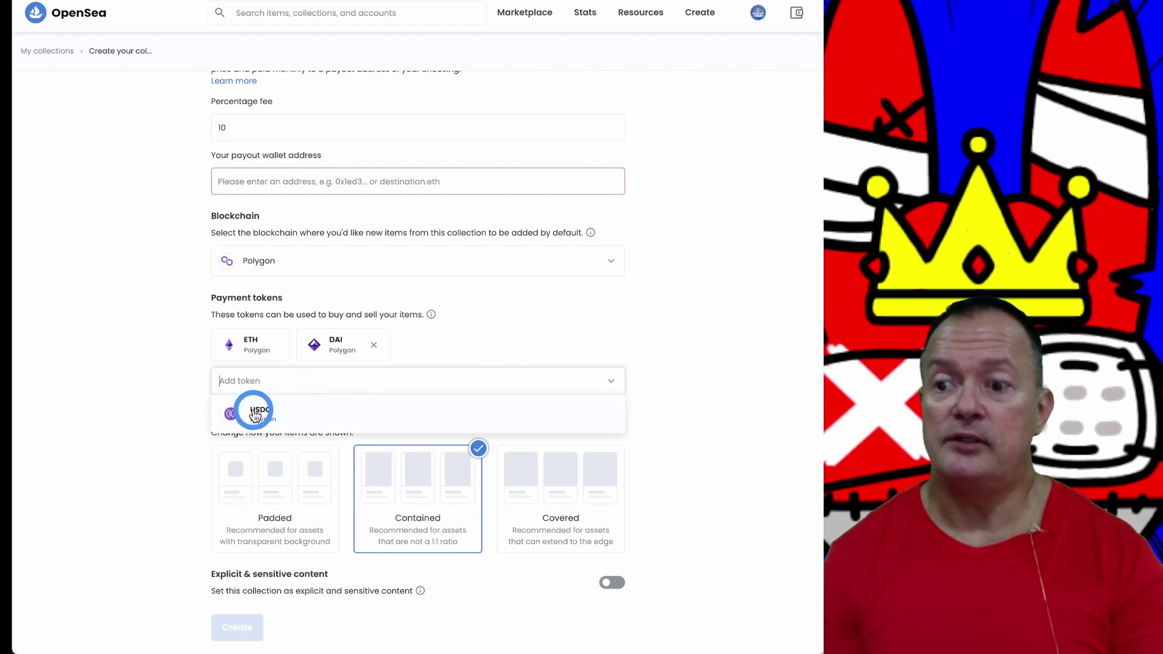
click(255, 408)
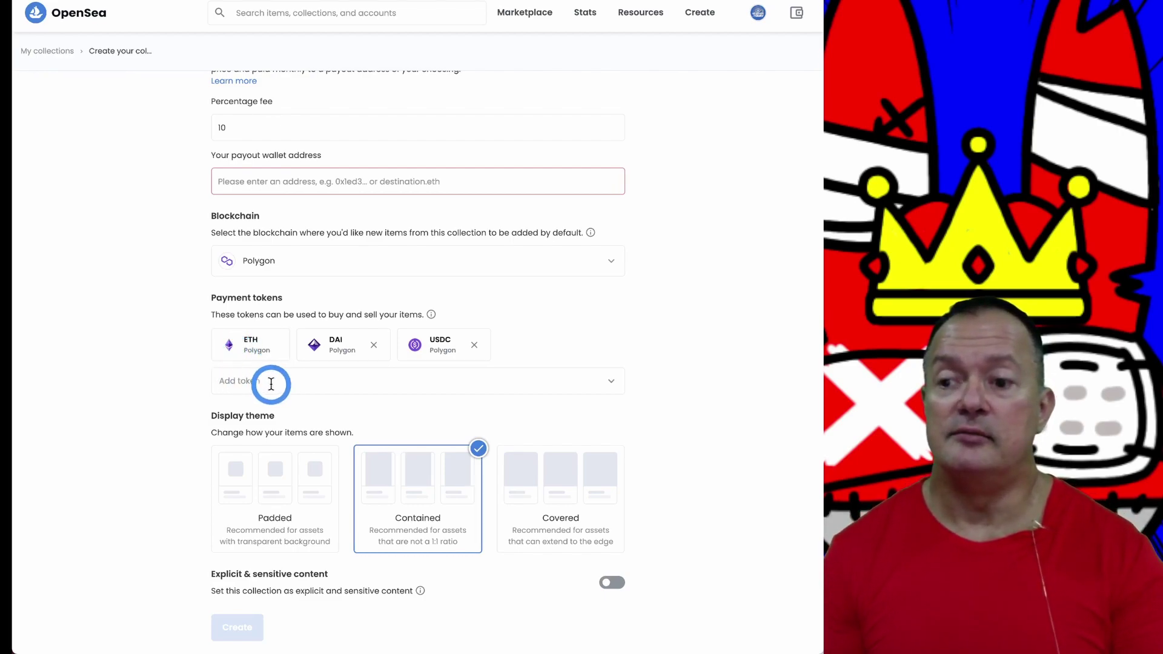
scroll(253, 381, down, 1)
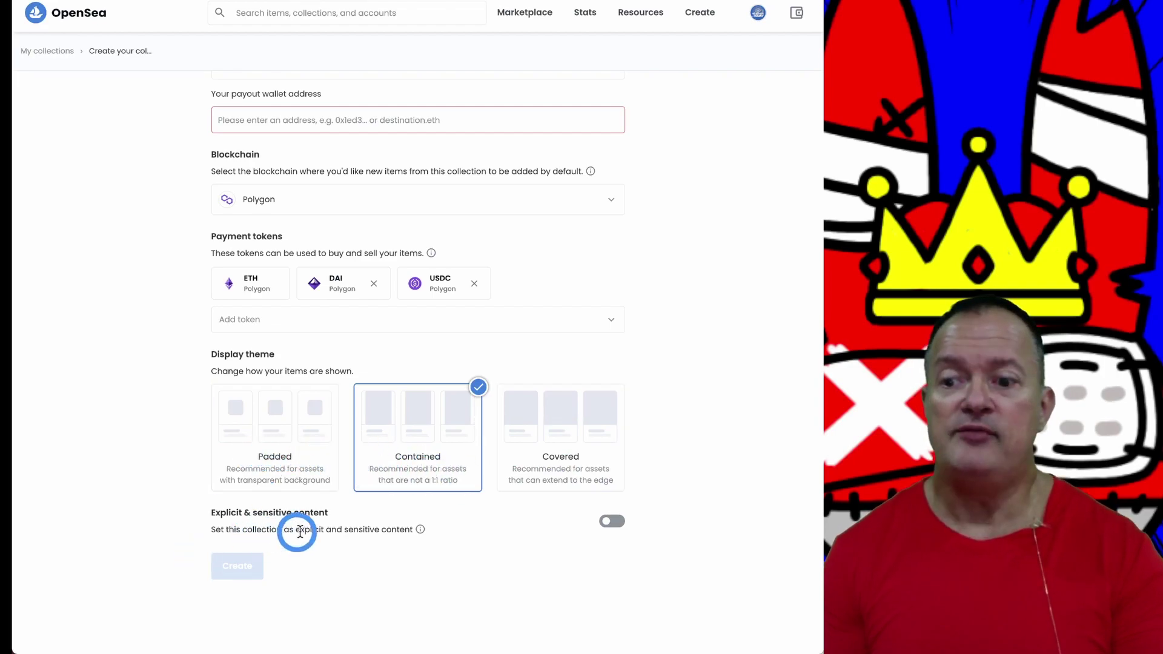
mouse_move(420, 530)
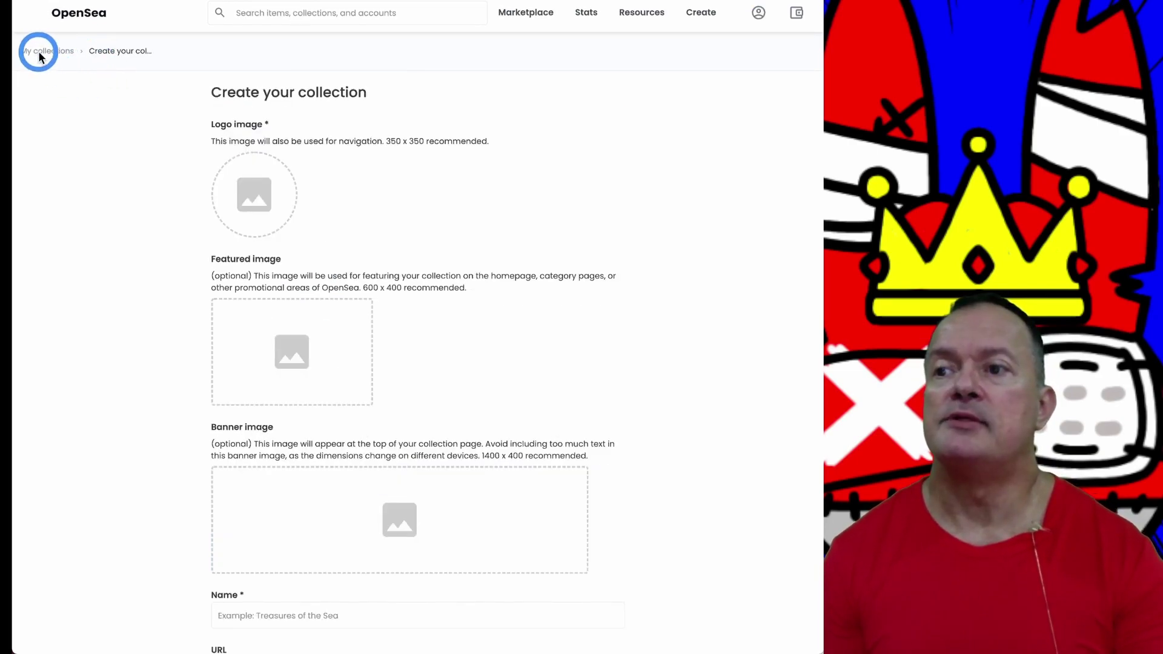
Step: Open My Self-Portrait Collection from My Collections and view its 0-item page
click(759, 13)
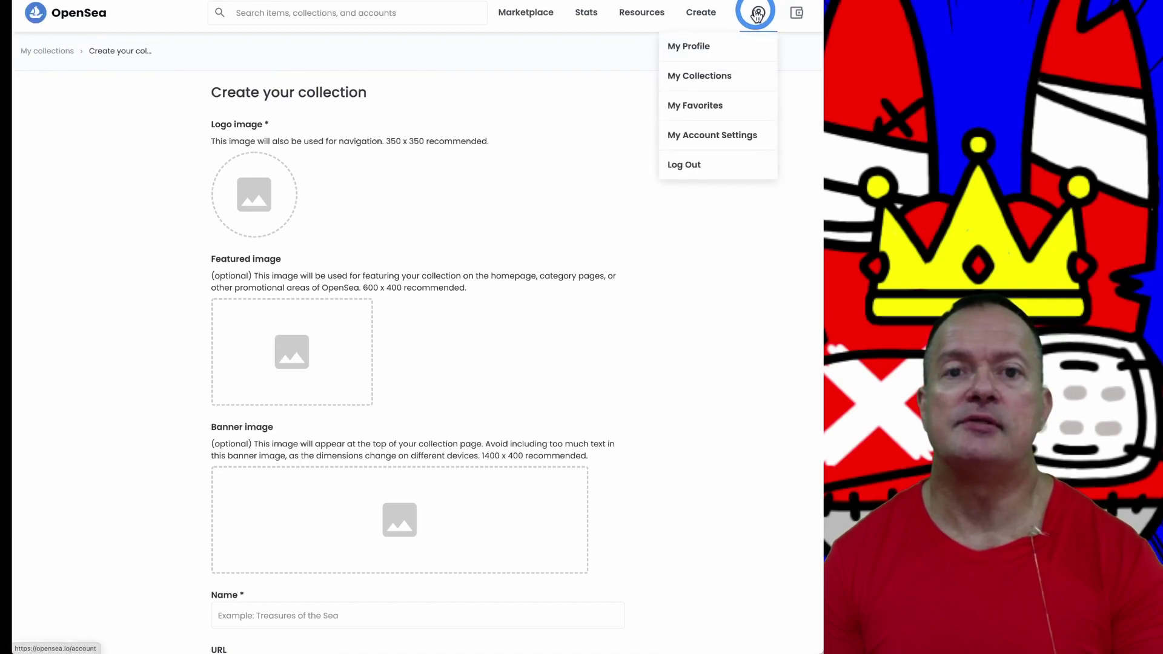
click(695, 77)
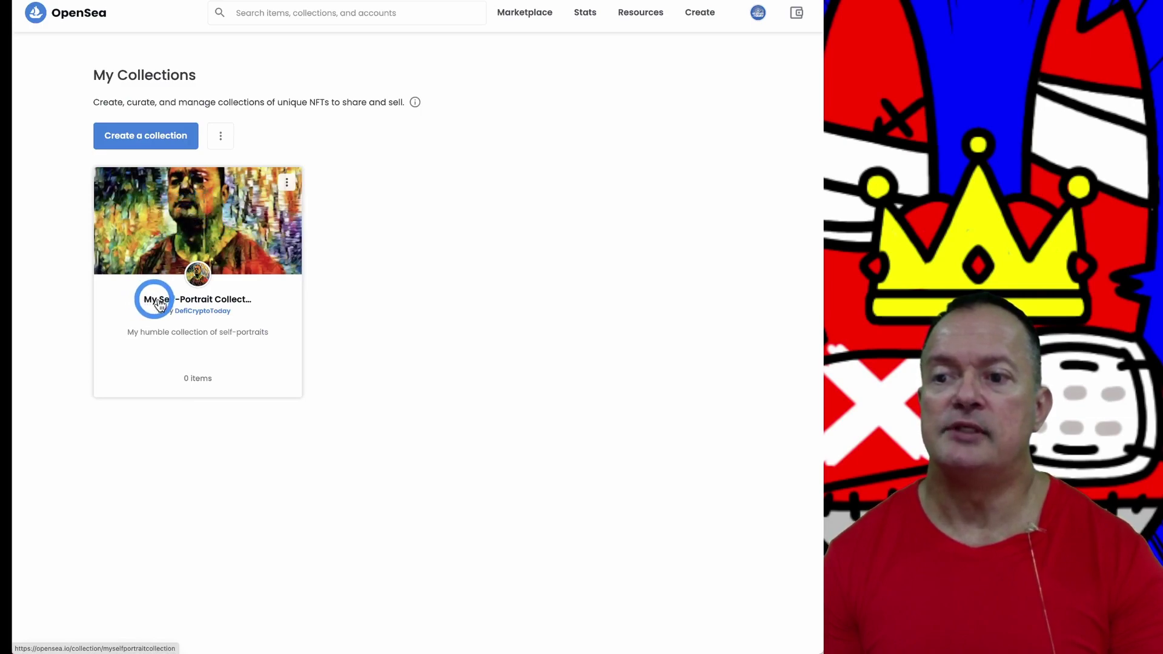
click(206, 215)
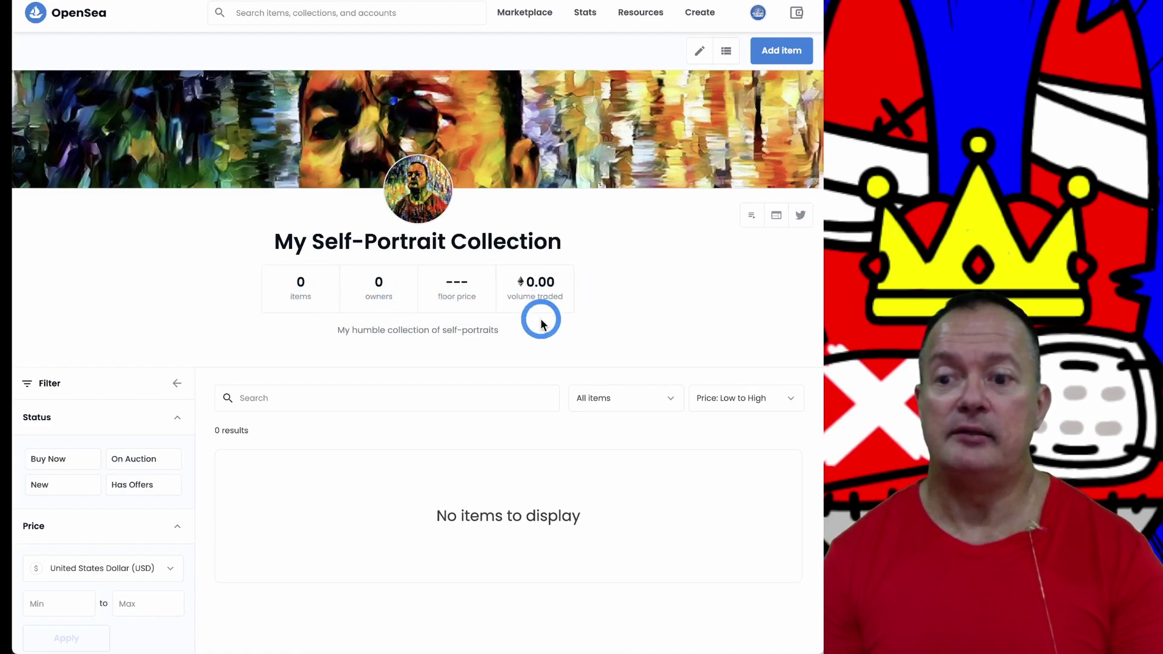
scroll(542, 321, down, 2)
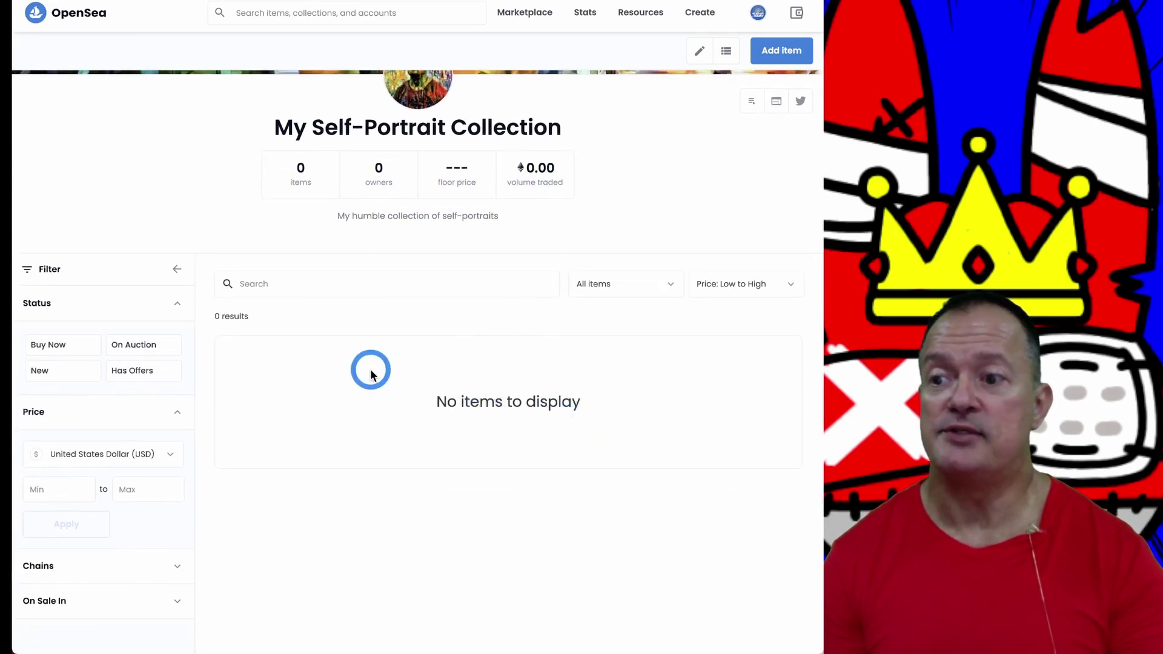
scroll(371, 374, up, 2)
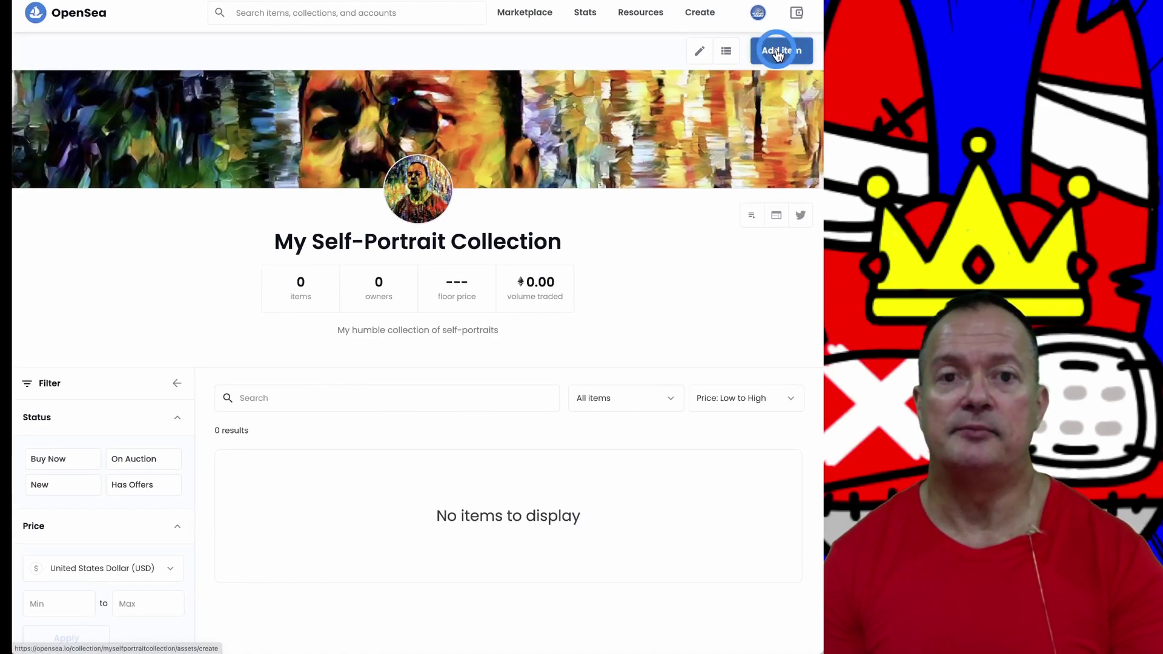
Step: Start a new item in the collection and place the self-portraits Finder window beside the form
click(777, 53)
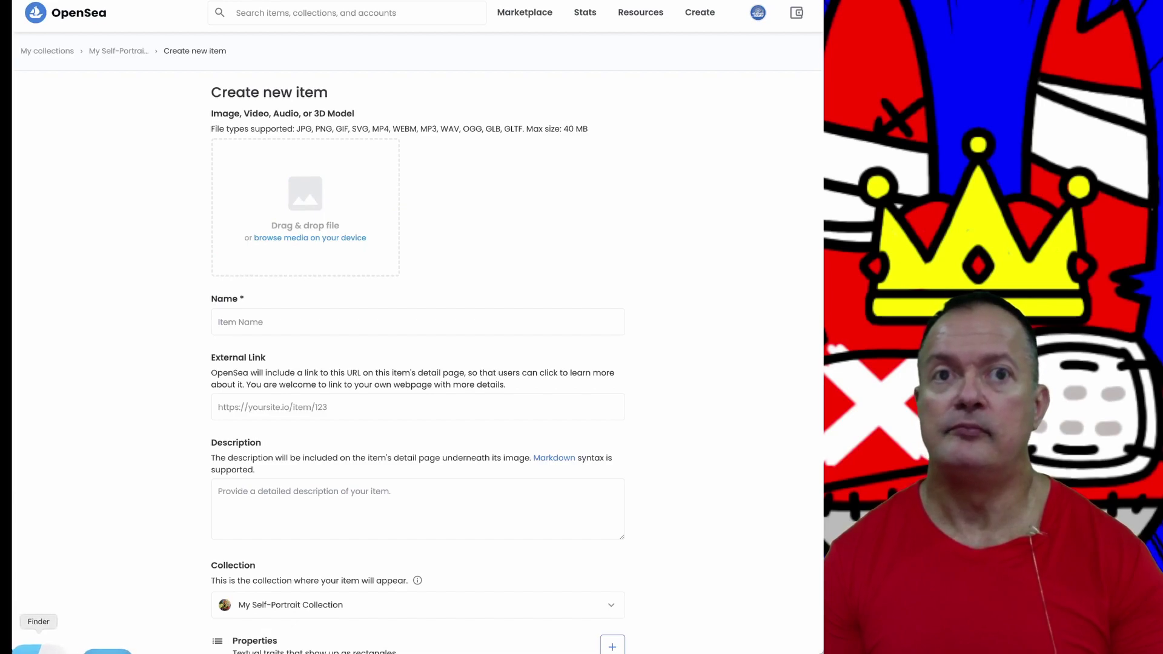
click(36, 649)
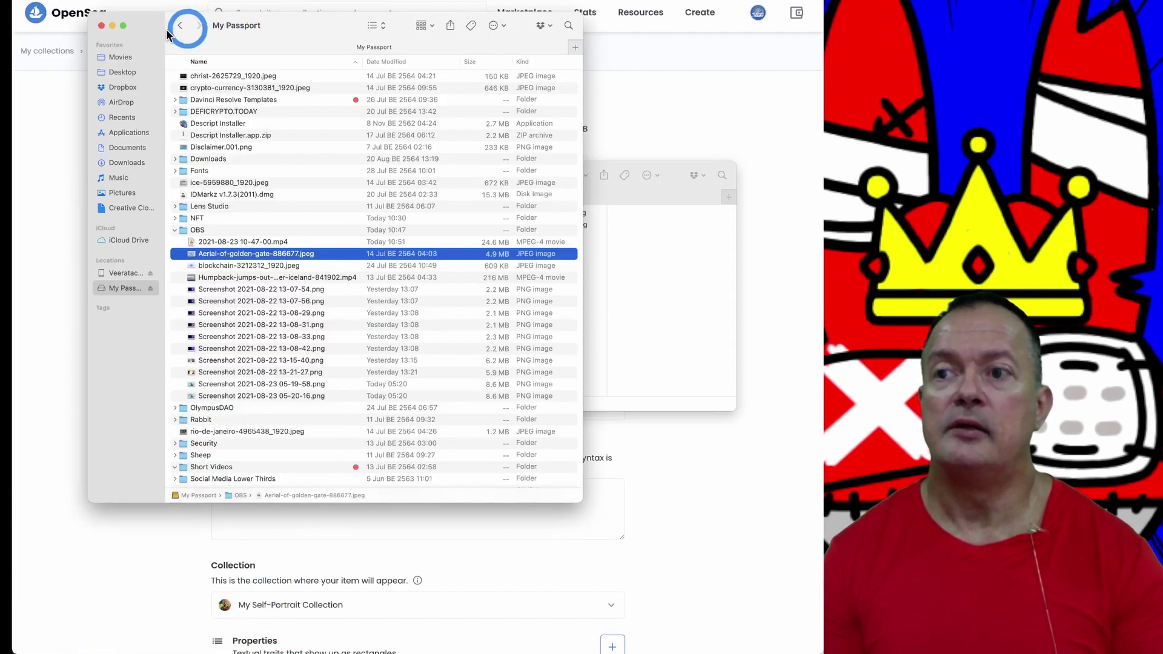
click(101, 25)
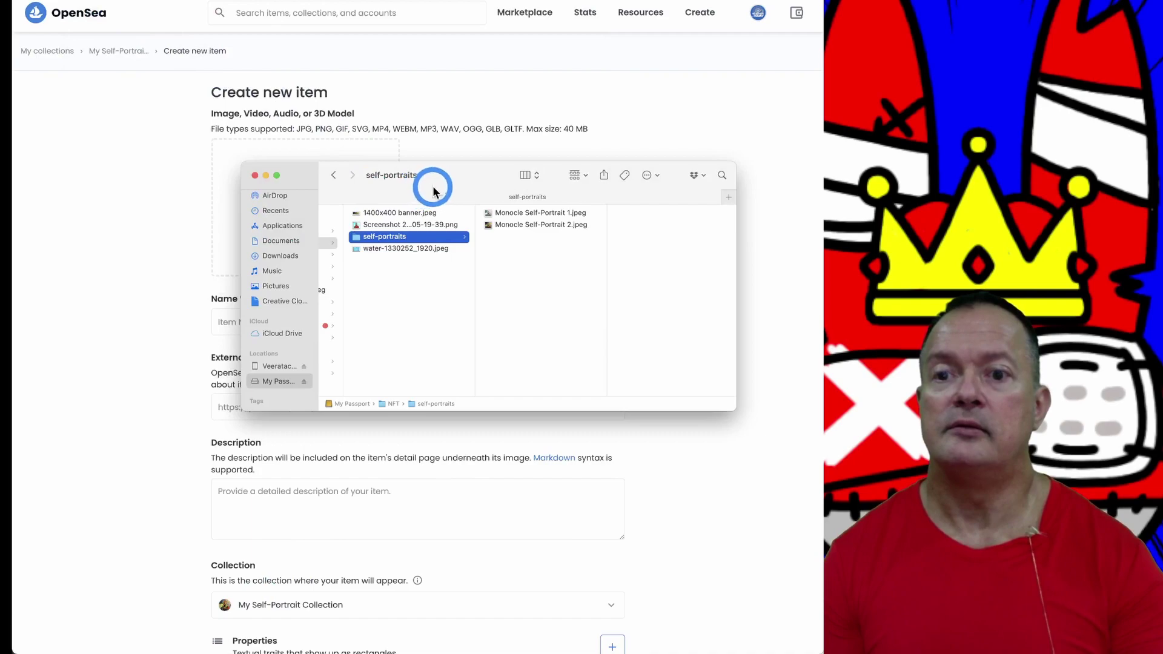
drag(433, 187, 1036, 195)
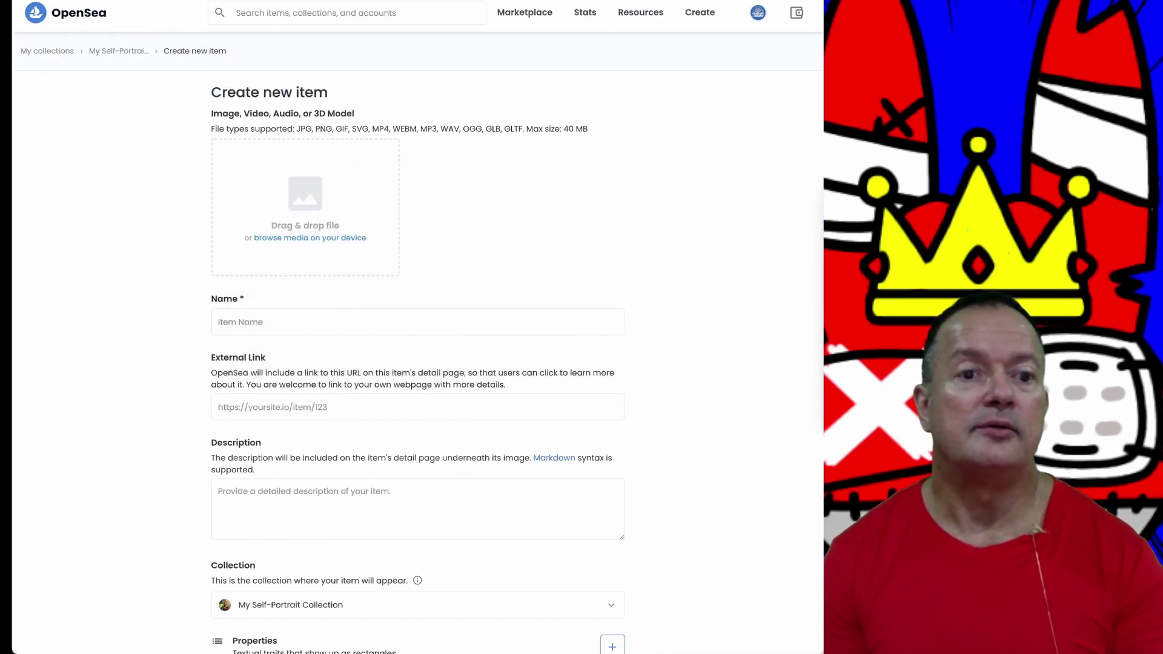
Step: Drag the self-portrait JPEG into the upload area and name the item 'Self-Protrait 2'
drag(878, 195, 292, 195)
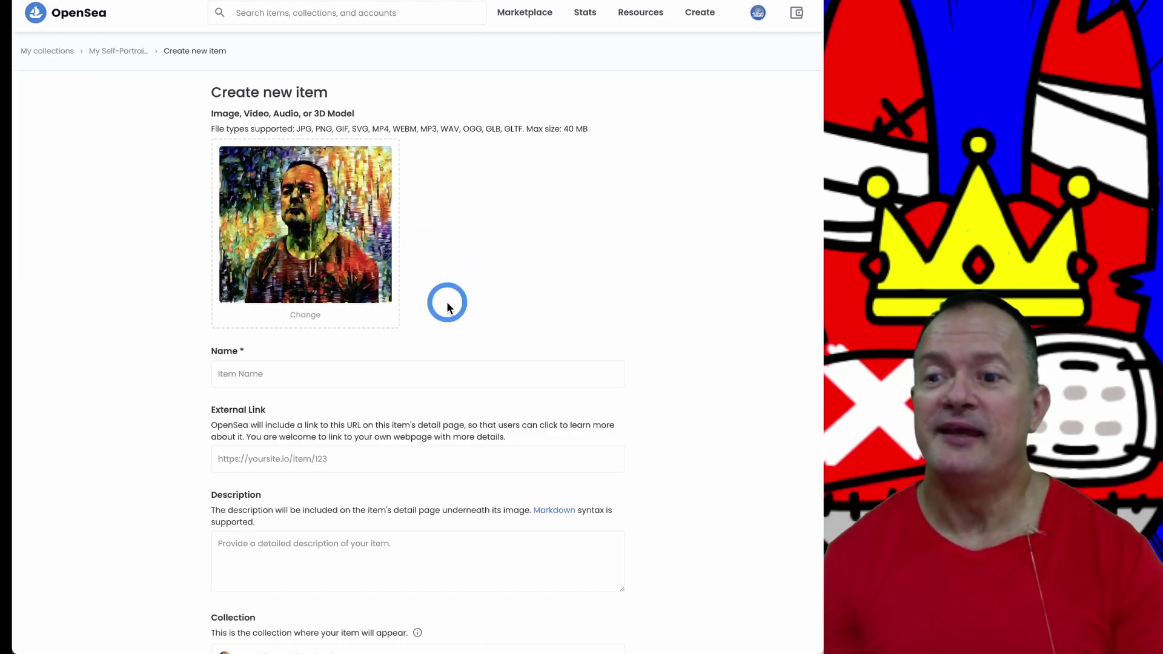
click(240, 373)
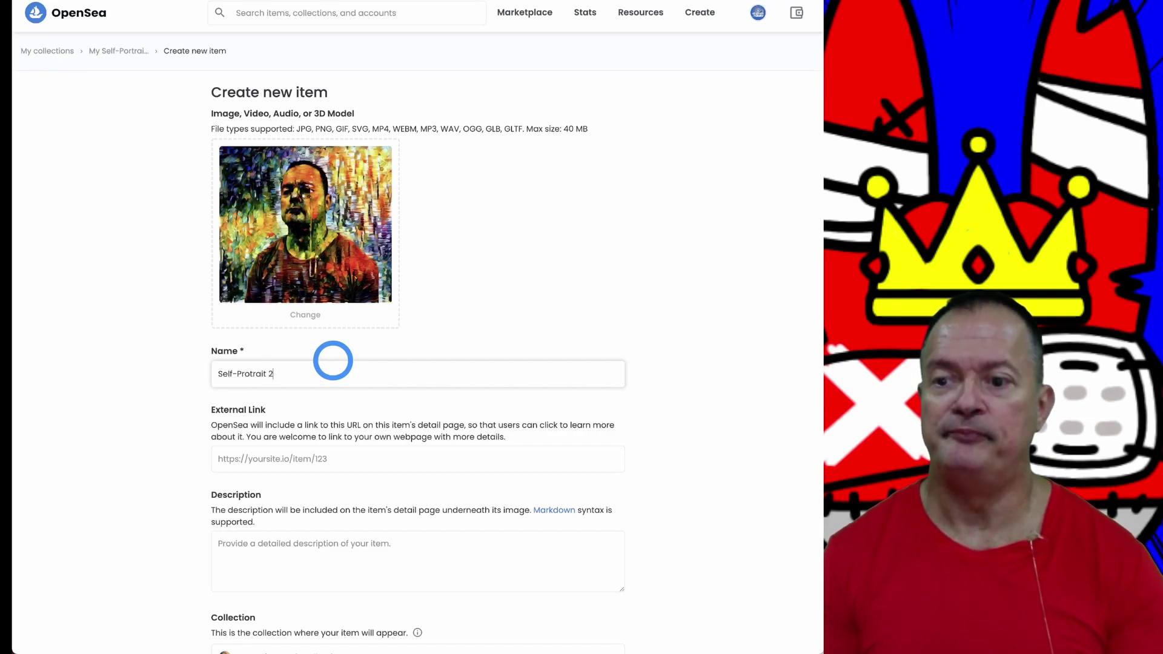
click(340, 373)
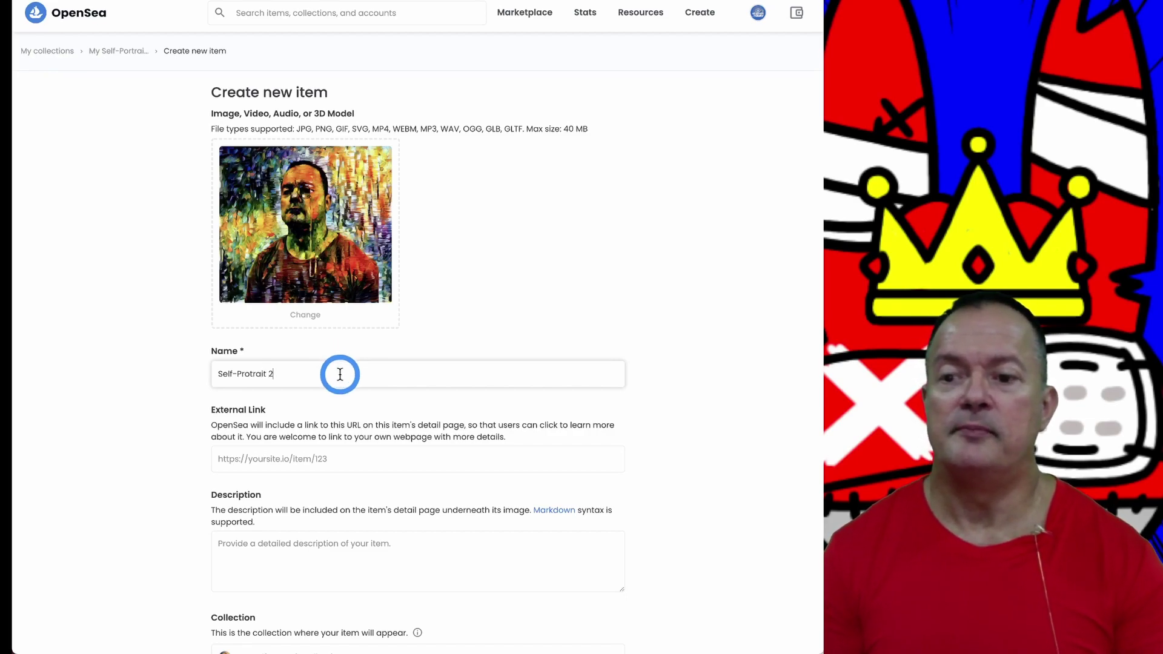
scroll(317, 390, down, 1)
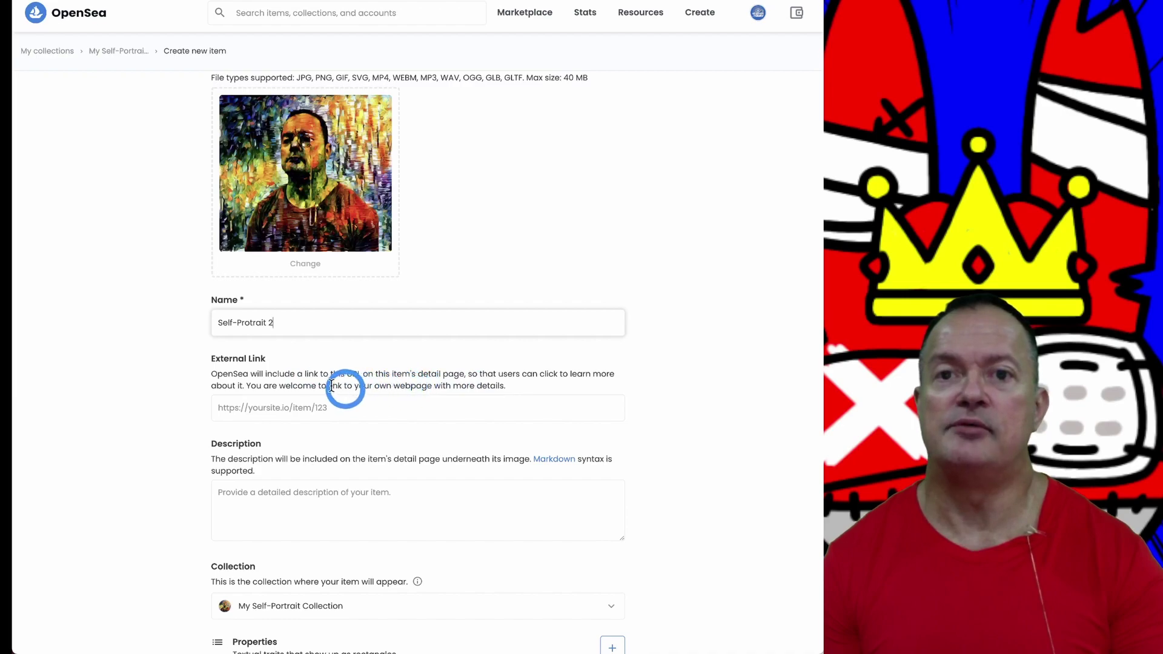
Step: Paste a URL into External Link, then select and delete it, leaving the field empty
click(357, 408)
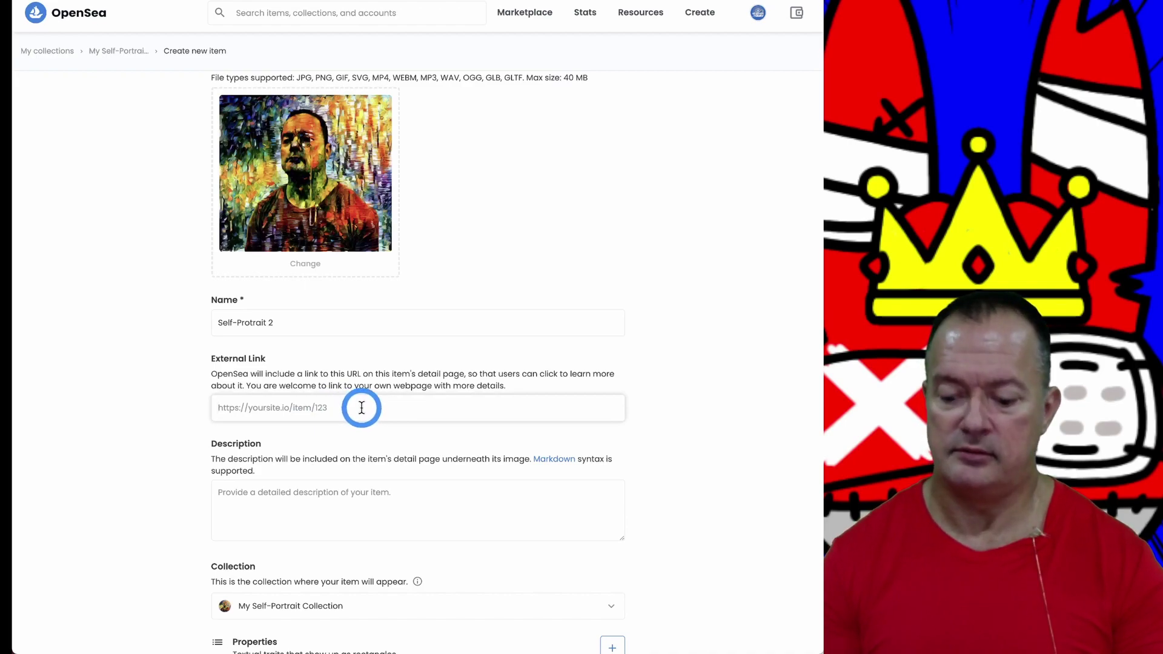
text(https://opensea.io/collection/create)
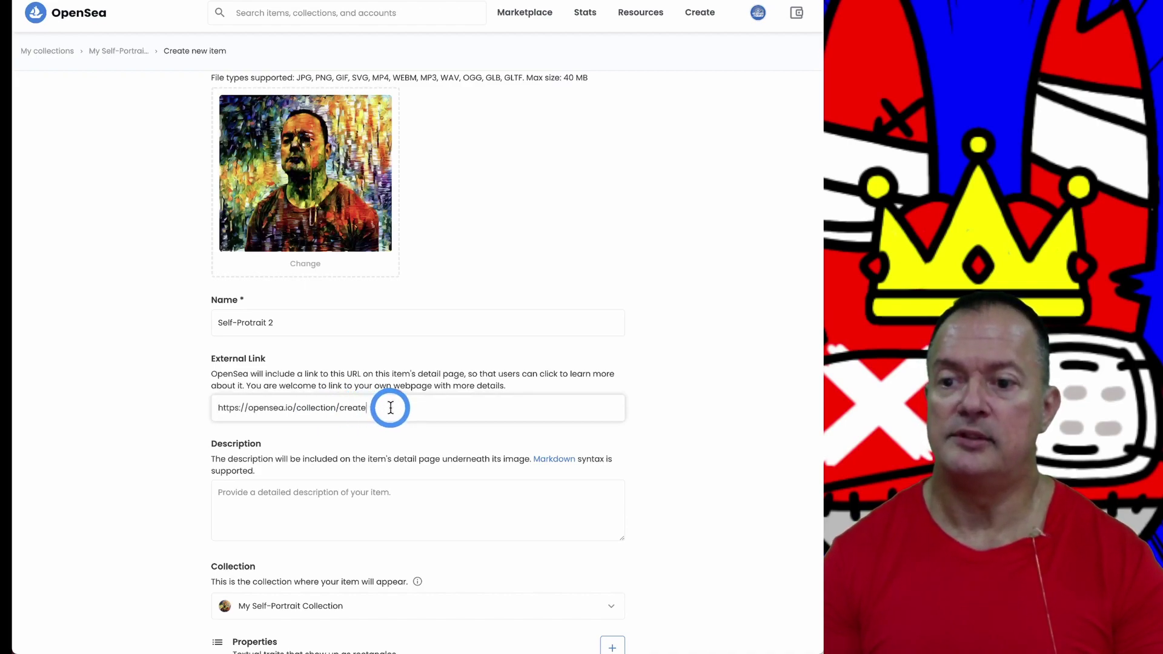
drag(384, 407, 181, 410)
key(BackSpace)
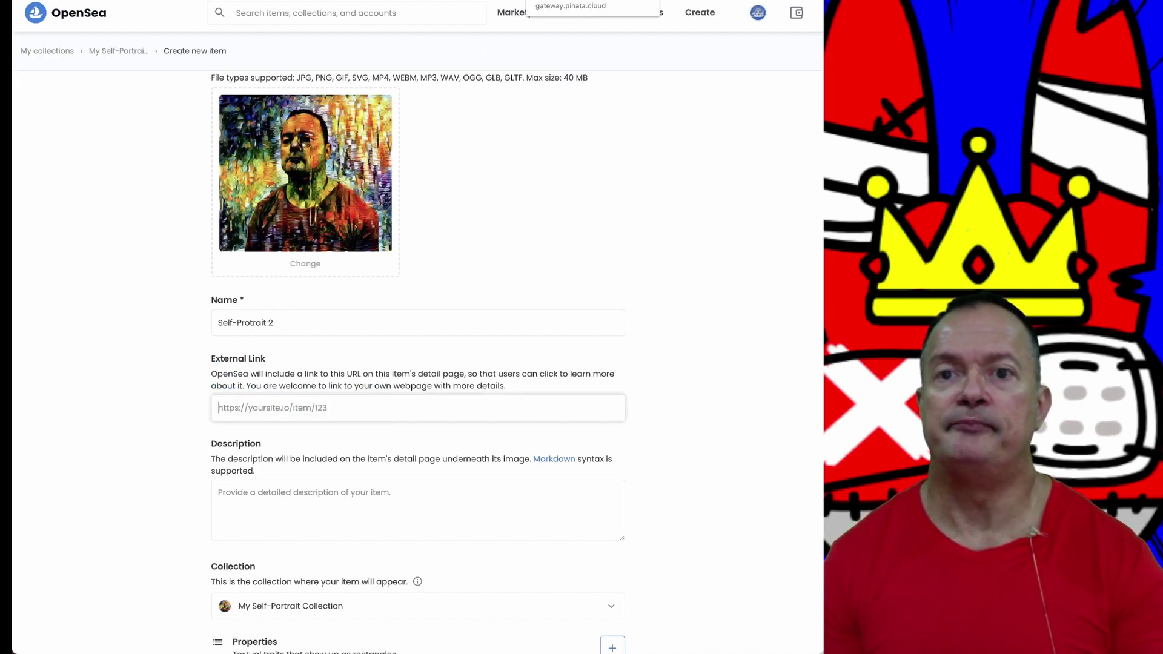
Step: In the Pinata listing, copy the hash link address for Monocle Self-Portrait 1.jpeg
key(ctrl+Tab)
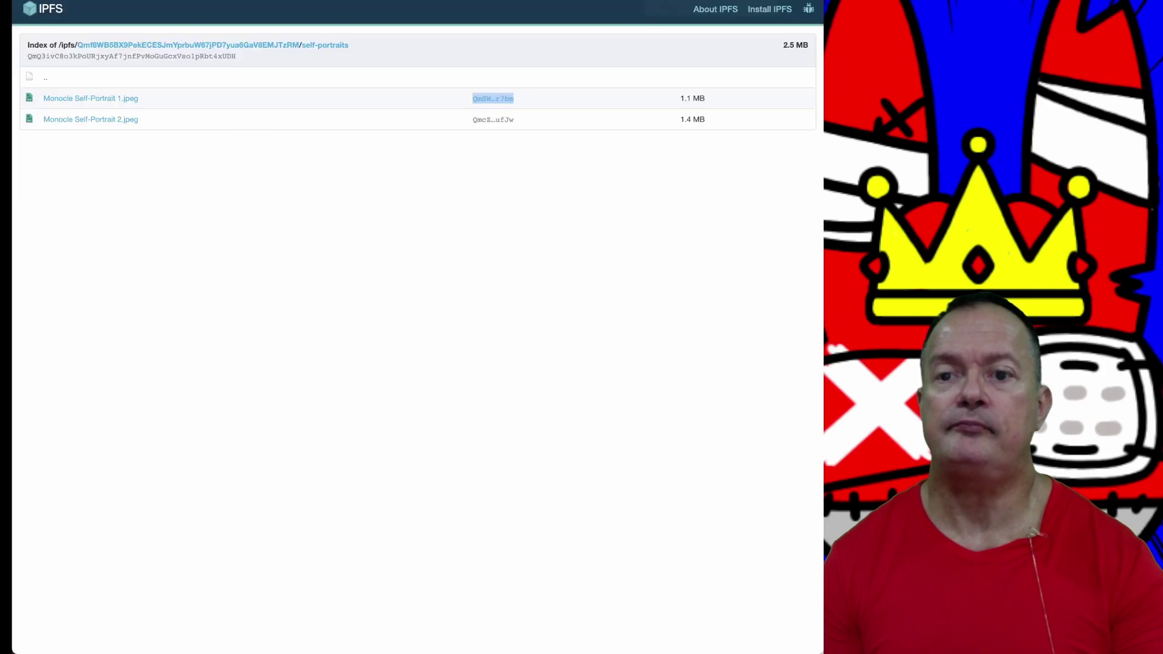
right_click(488, 99)
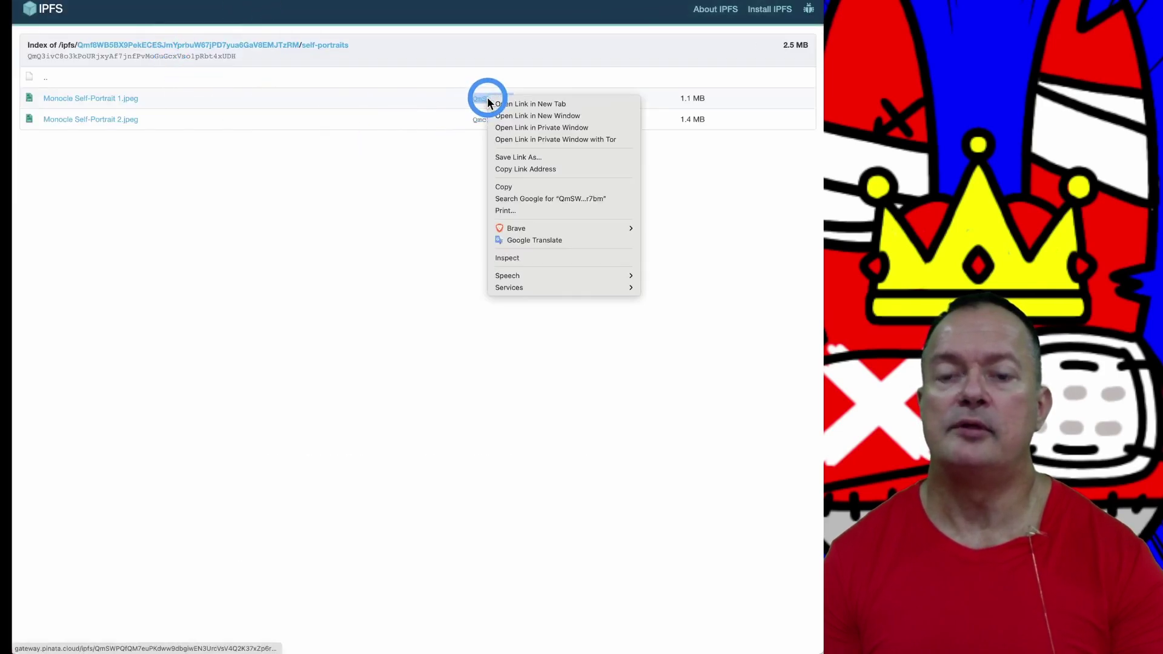
click(516, 169)
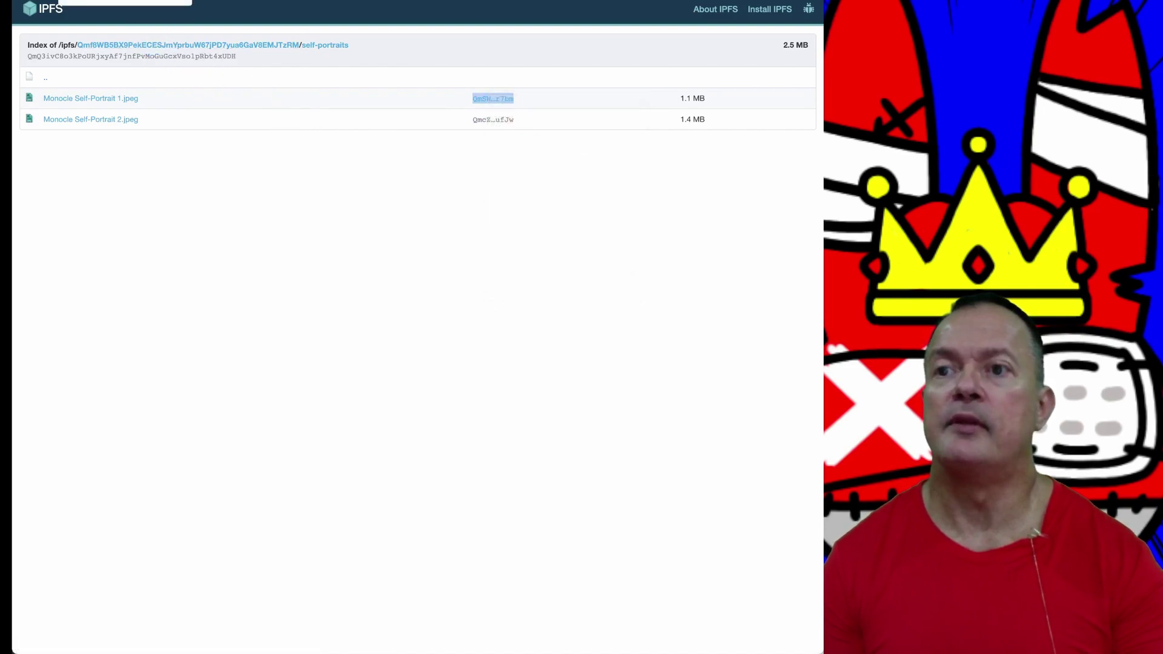
Step: Paste the portrait's gateway.pinata.cloud IPFS URL into the item's External Link field
click(181, 1)
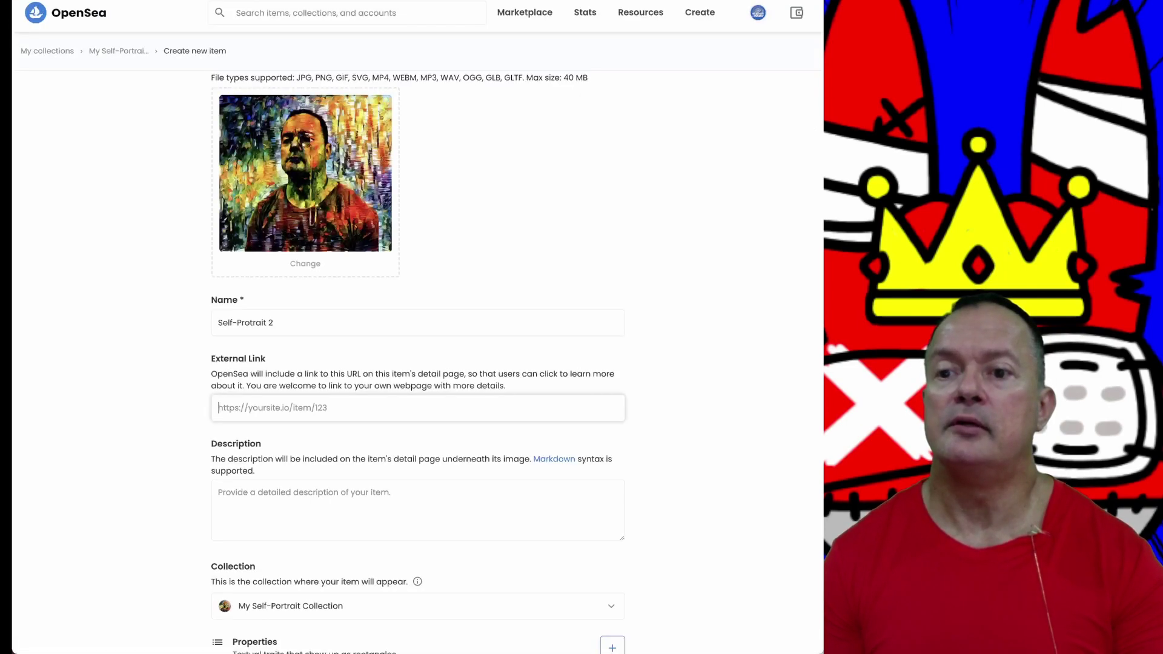
click(163, 372)
click(324, 407)
click(375, 414)
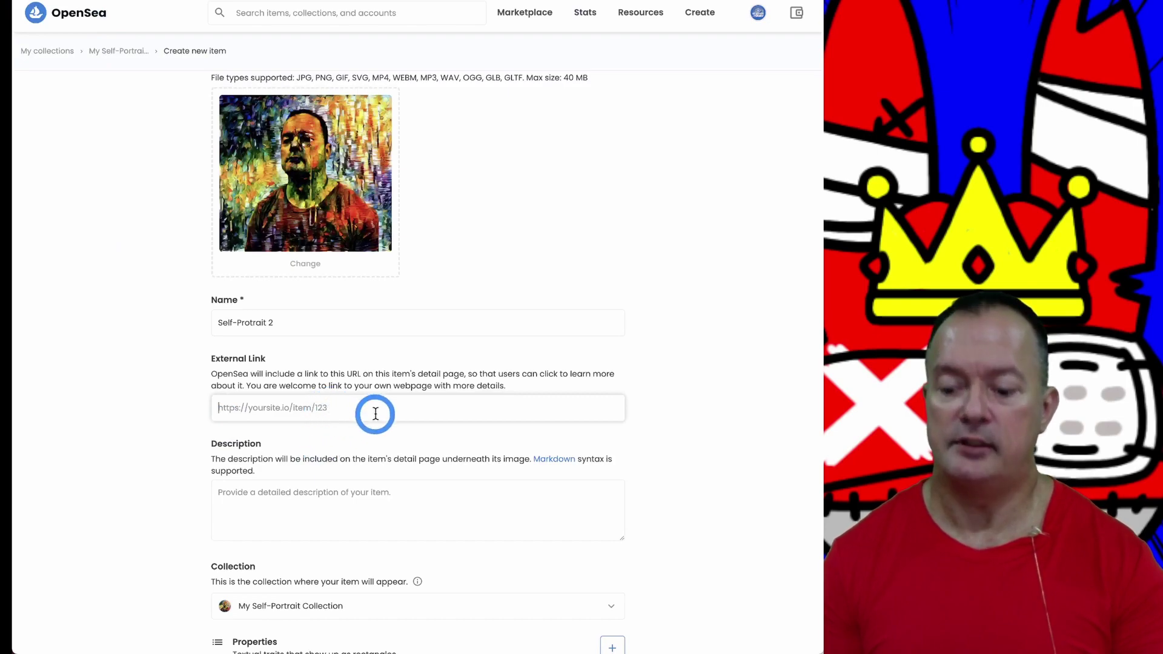
key(ctrl+v)
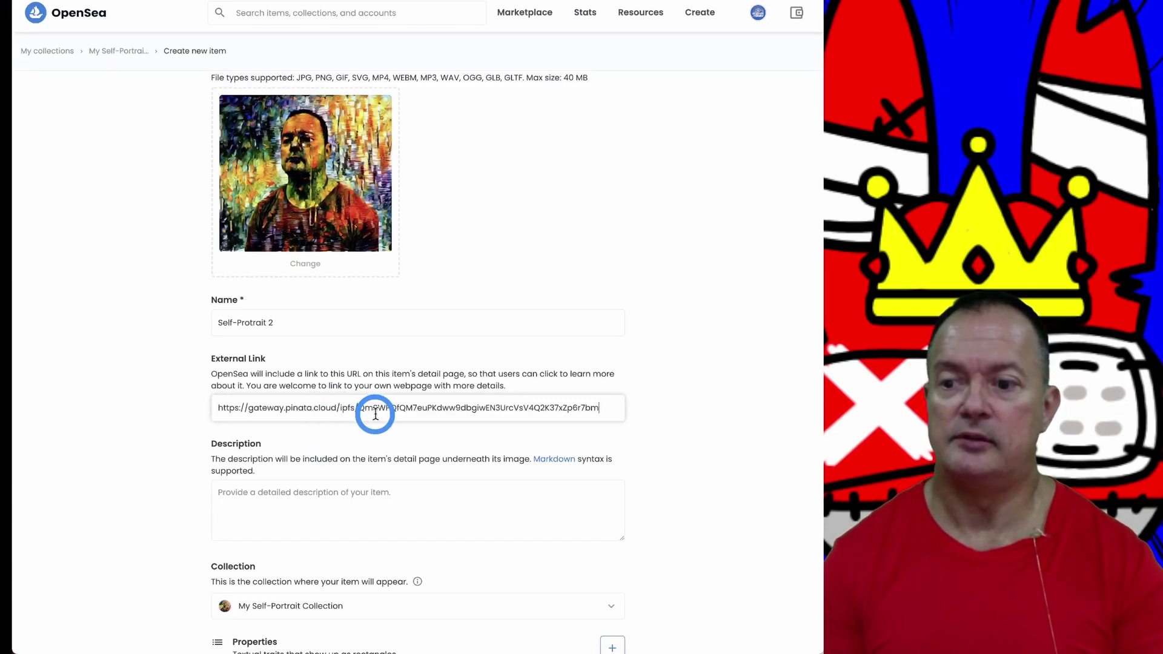
key(Tab)
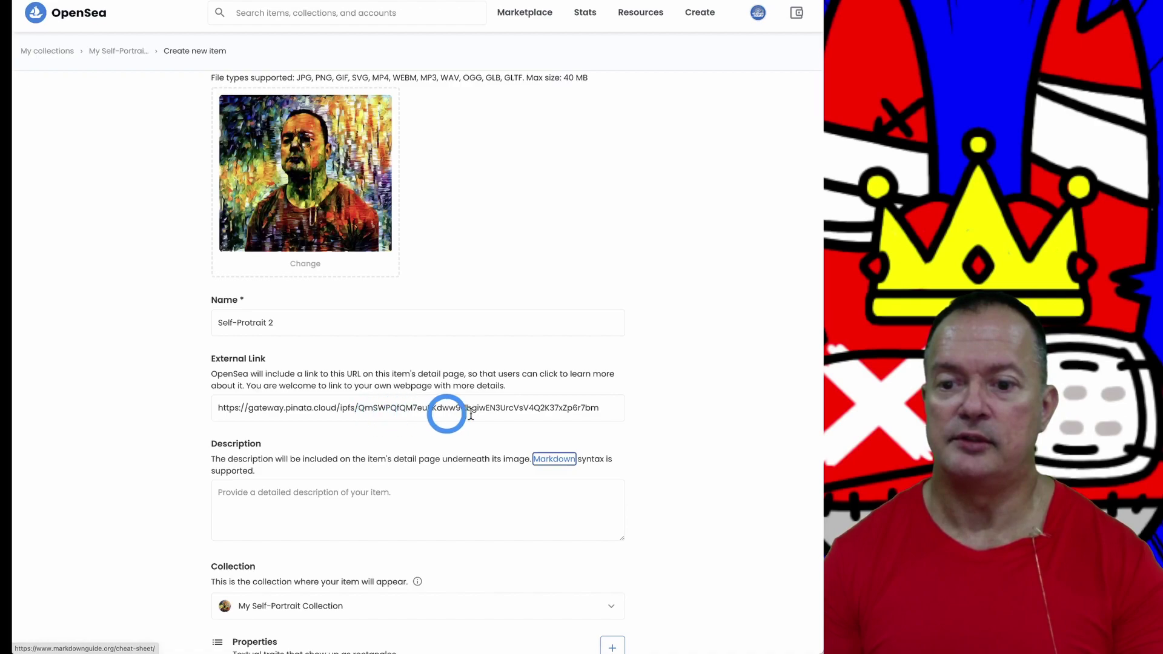
scroll(624, 411, down, 3)
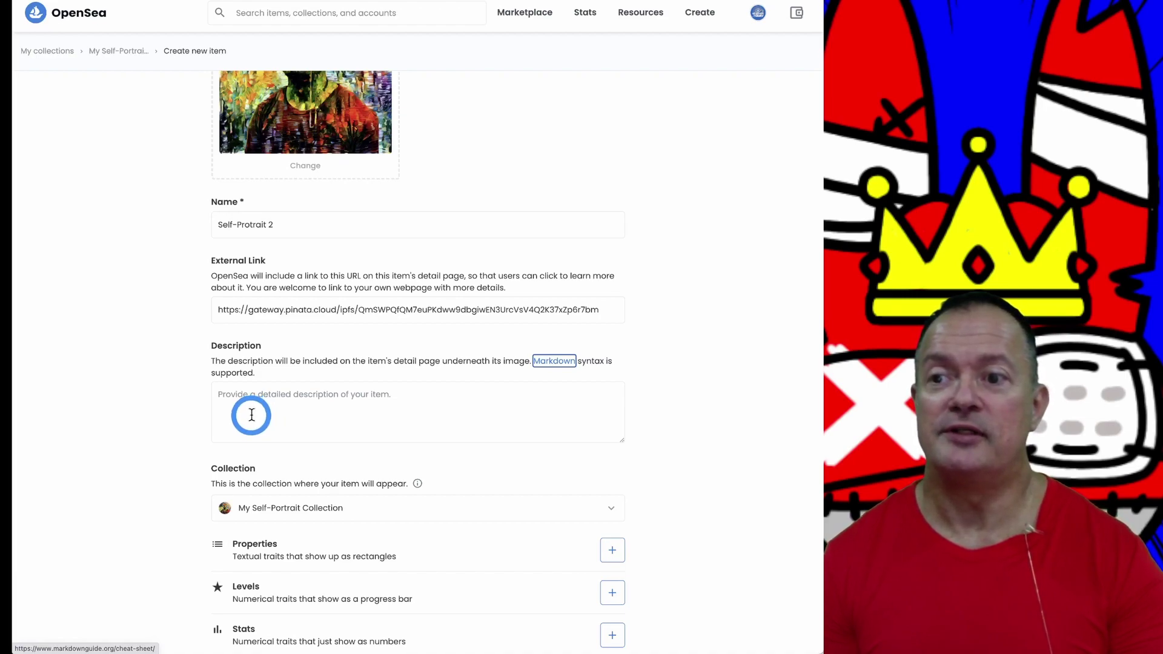
Step: Correct the name to 'Self-Portrait 2' and write the description 'My humble Self-Portrait 2'
click(231, 223)
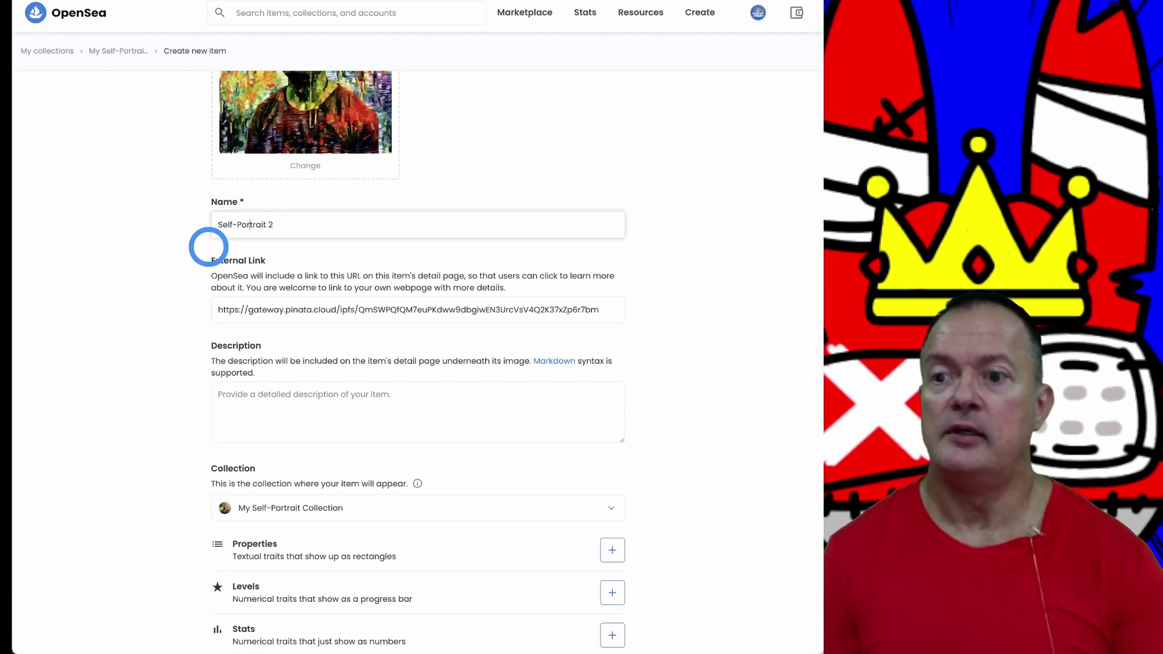
drag(284, 225, 219, 223)
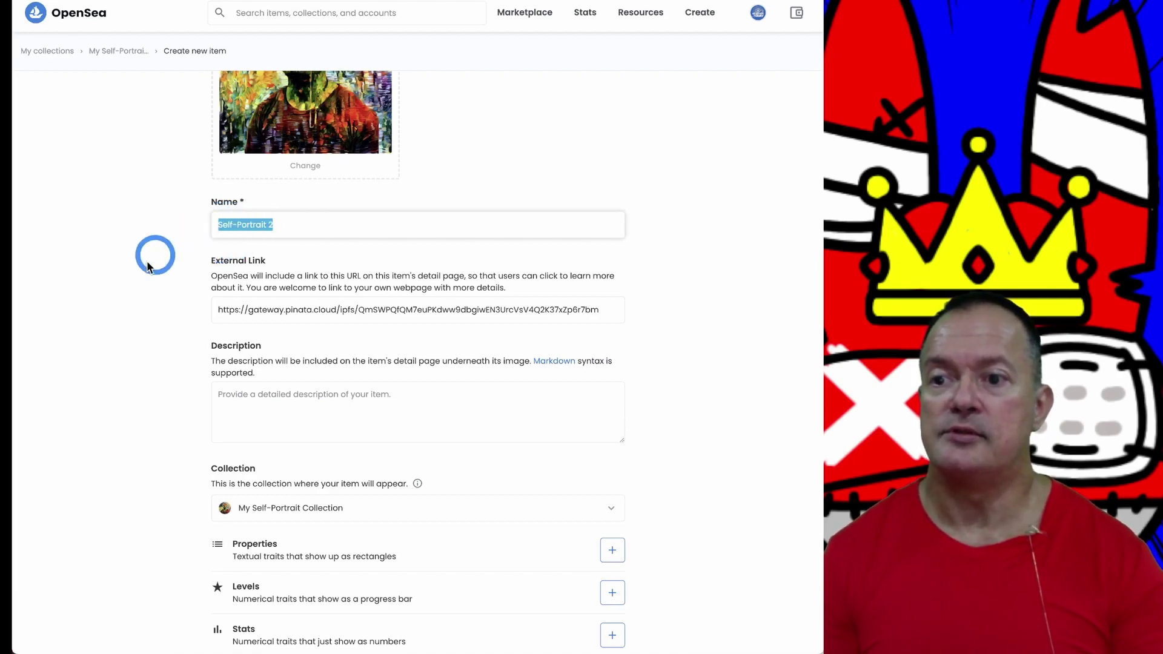
click(238, 403)
text(My humble Self-Portrait 2)
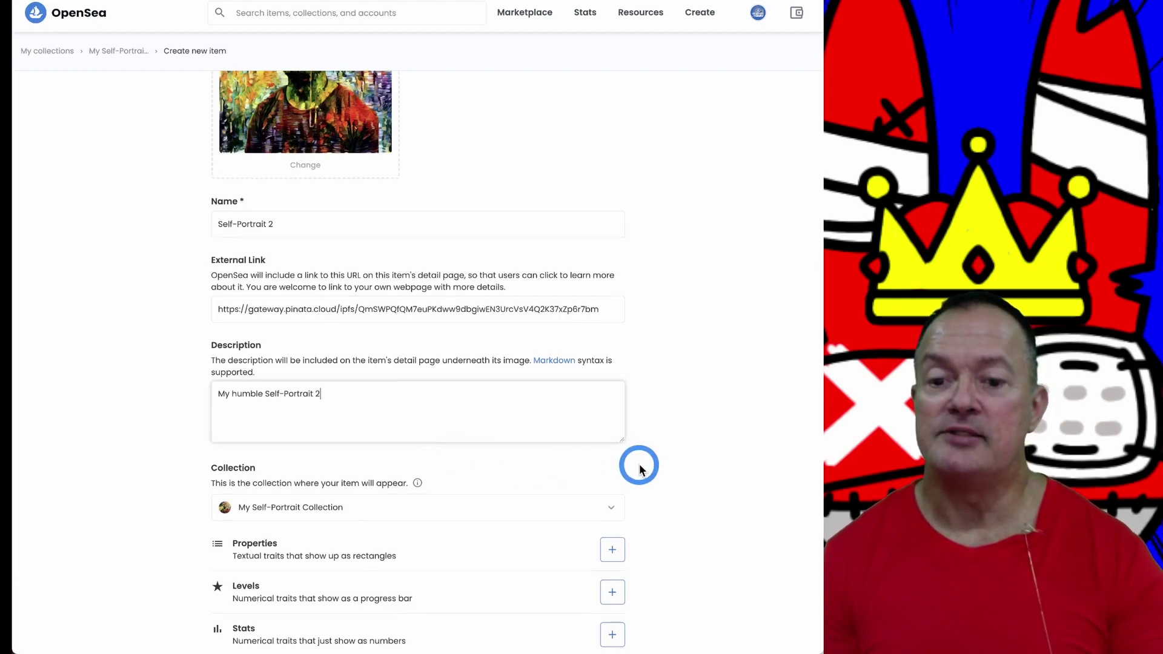
scroll(639, 469, down, 2)
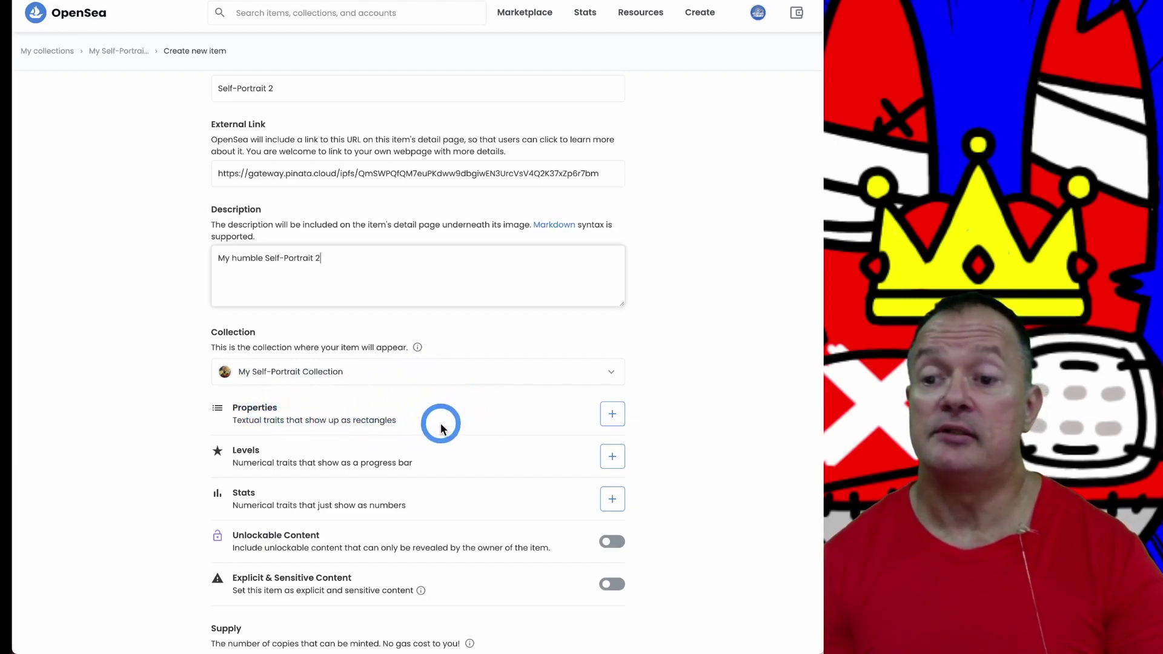
scroll(679, 388, down, 3)
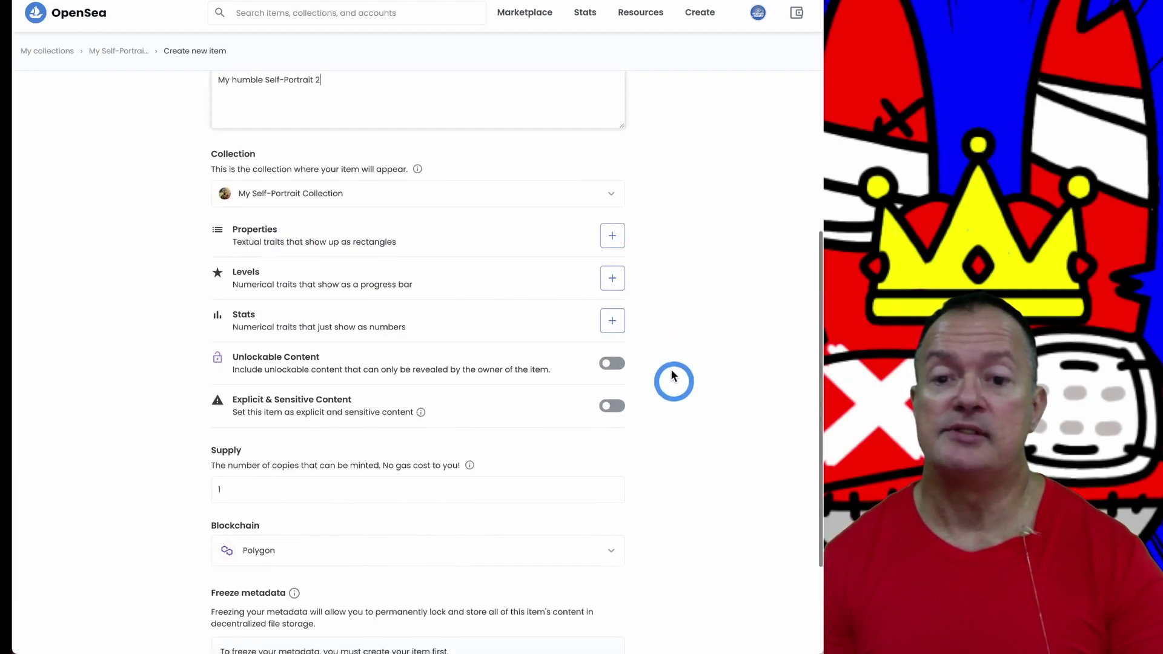
click(613, 236)
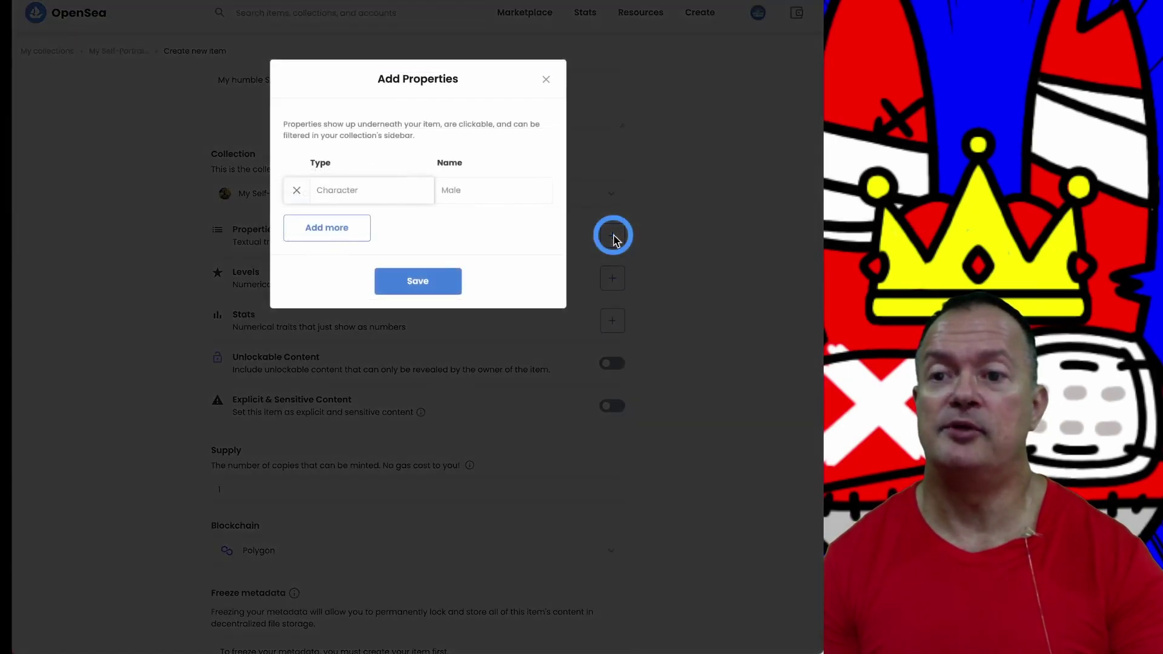
key(Tab)
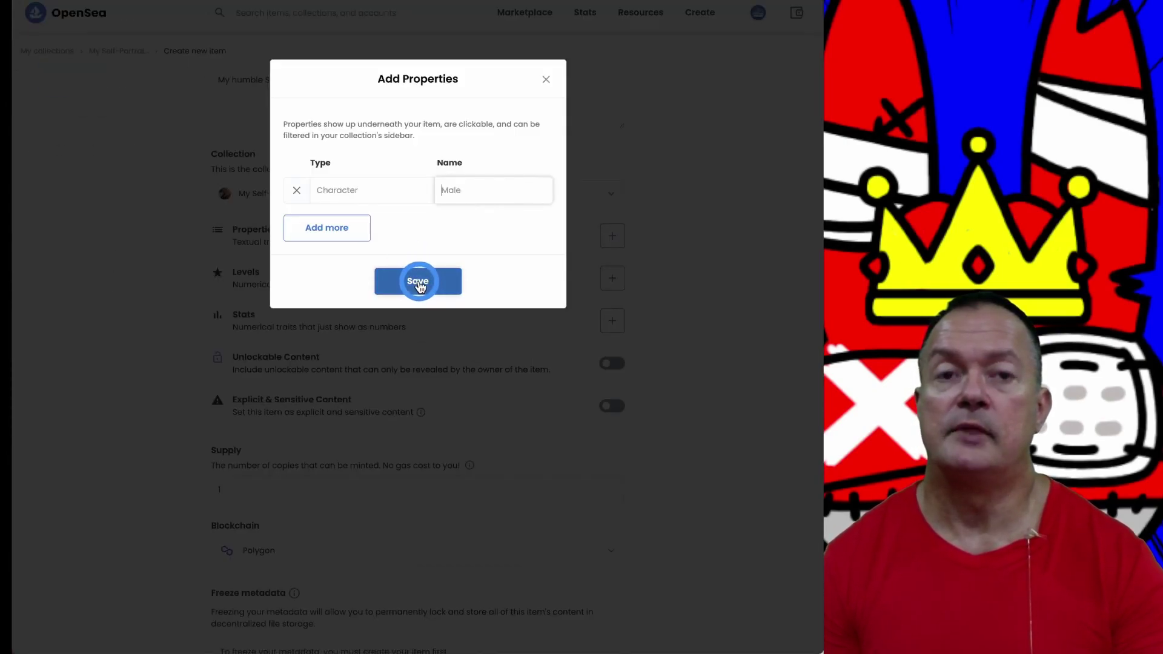
click(419, 283)
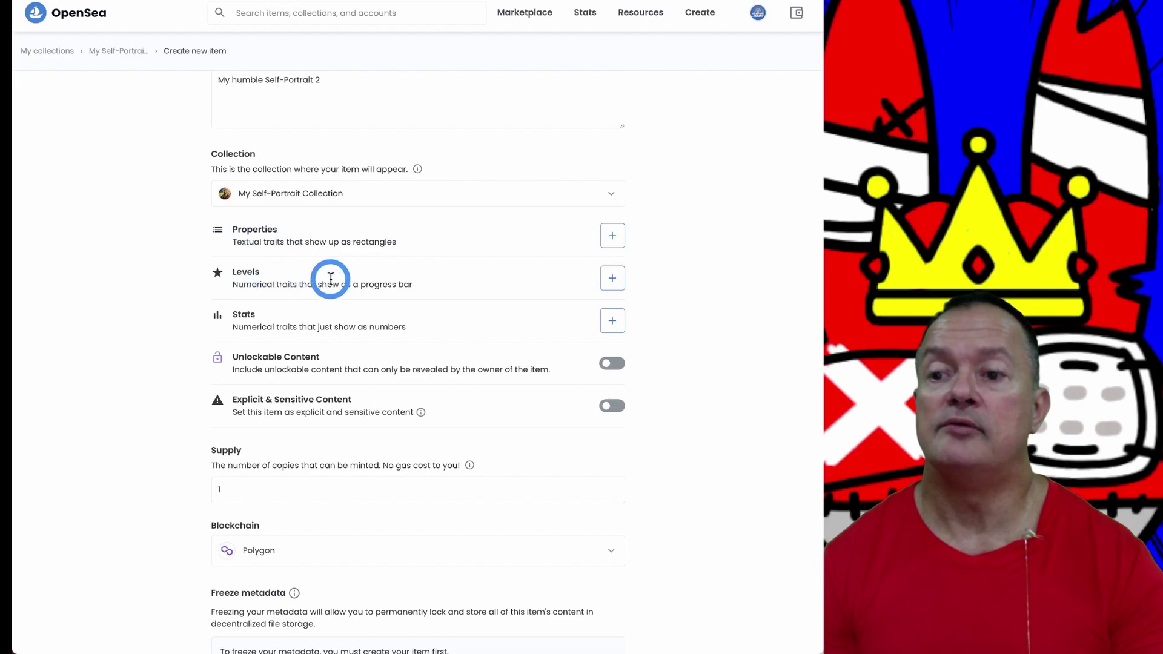
Step: Close the Levels dialog without adding any, then enable Unlockable Content
click(612, 278)
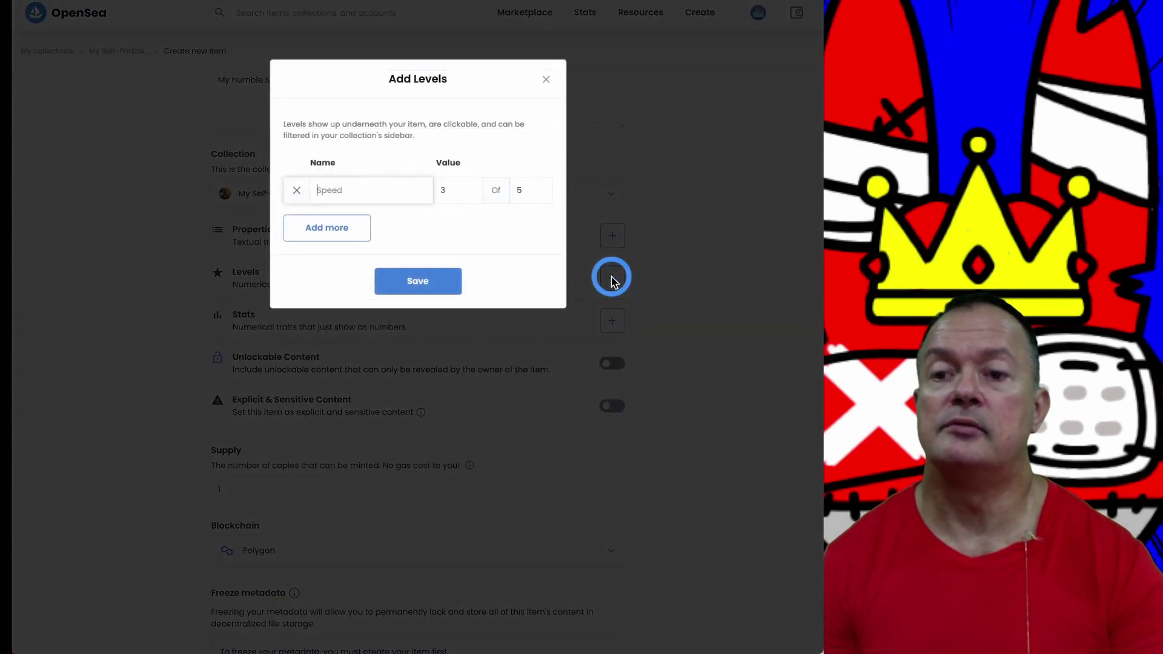
click(546, 81)
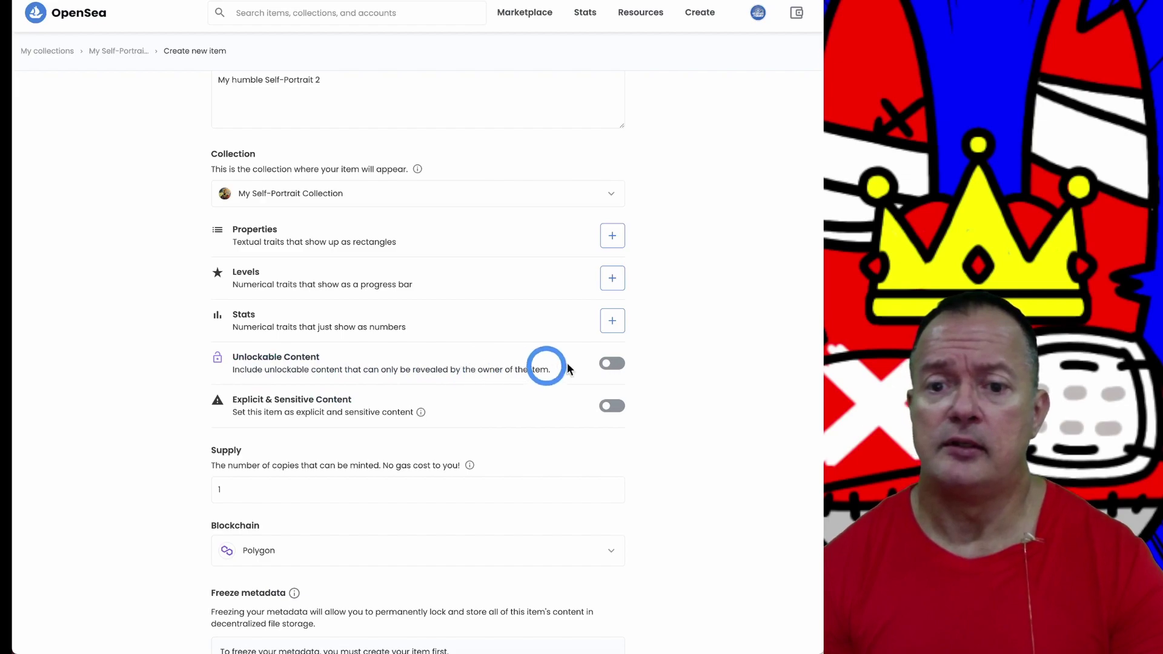
click(613, 364)
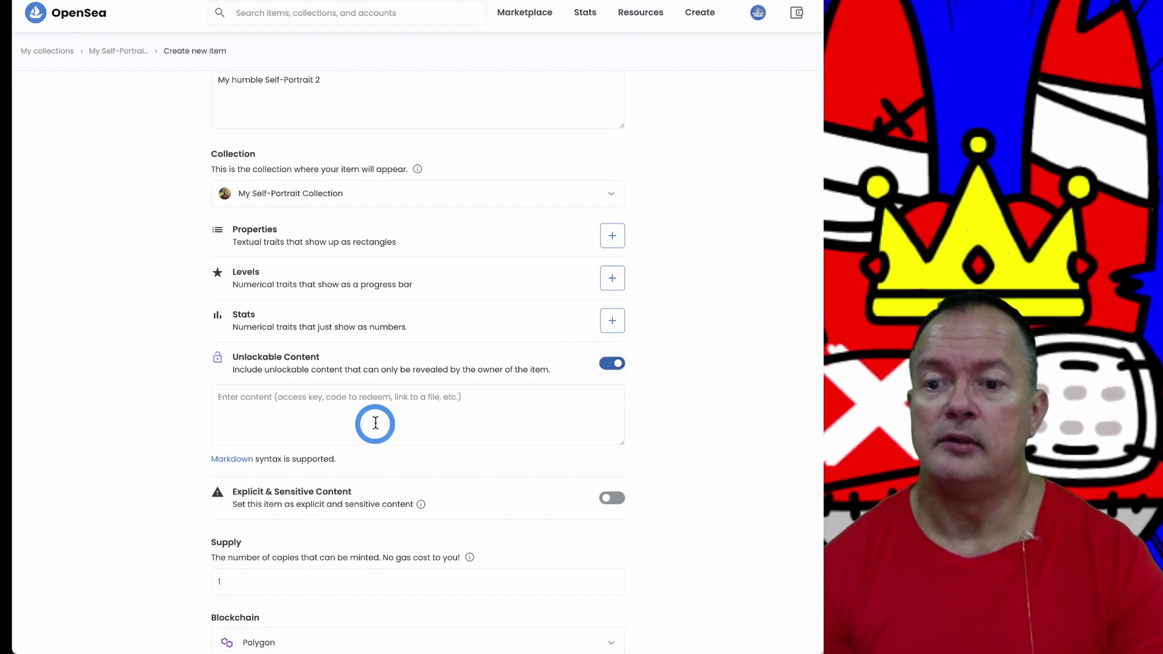
click(373, 412)
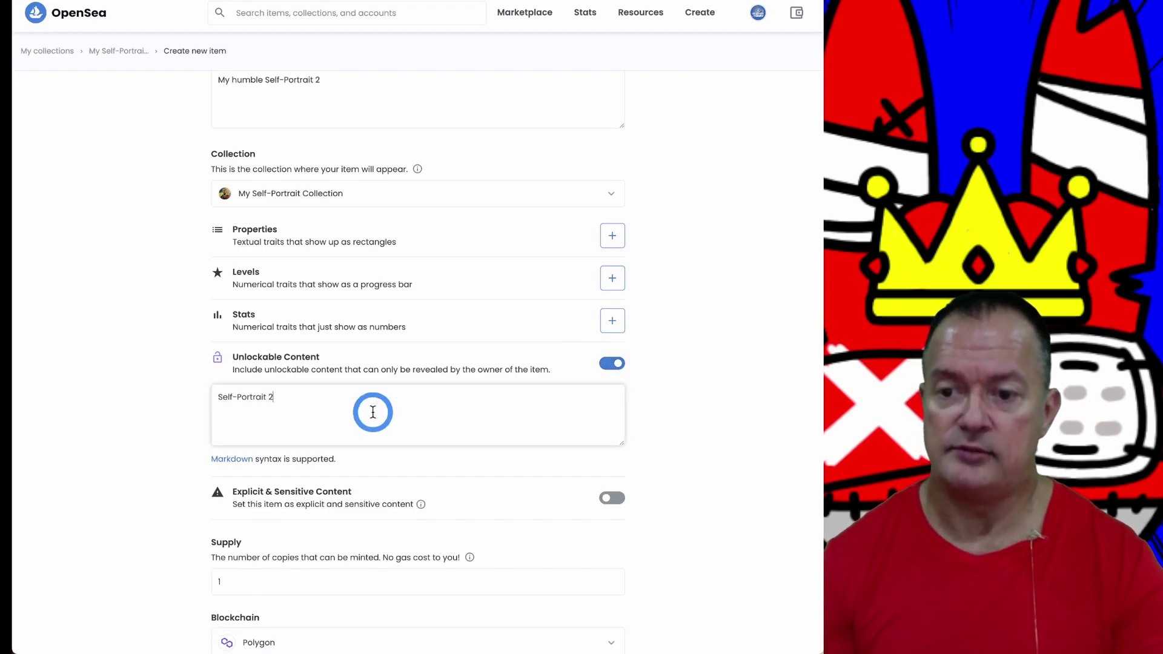
Step: Cut the Pinata gateway URL from External Link and paste it into the unlockable content box
scroll(368, 414, up, 5)
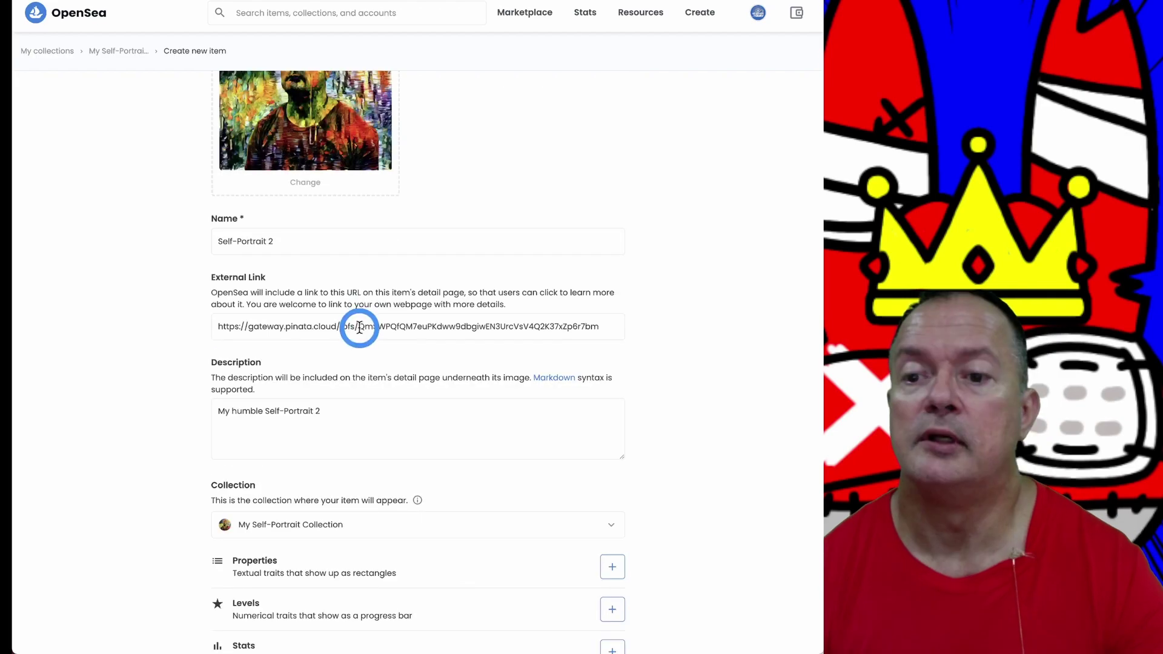
triple_click(361, 327)
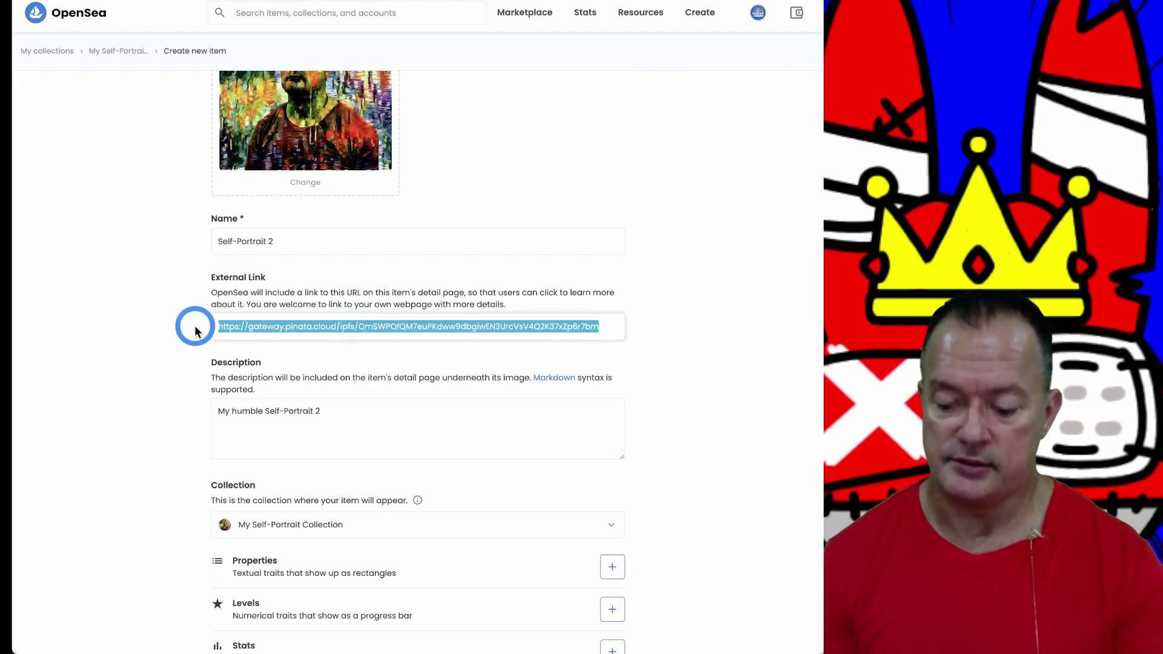
key(ctrl+x)
scroll(162, 337, down, 1)
scroll(163, 336, down, 8)
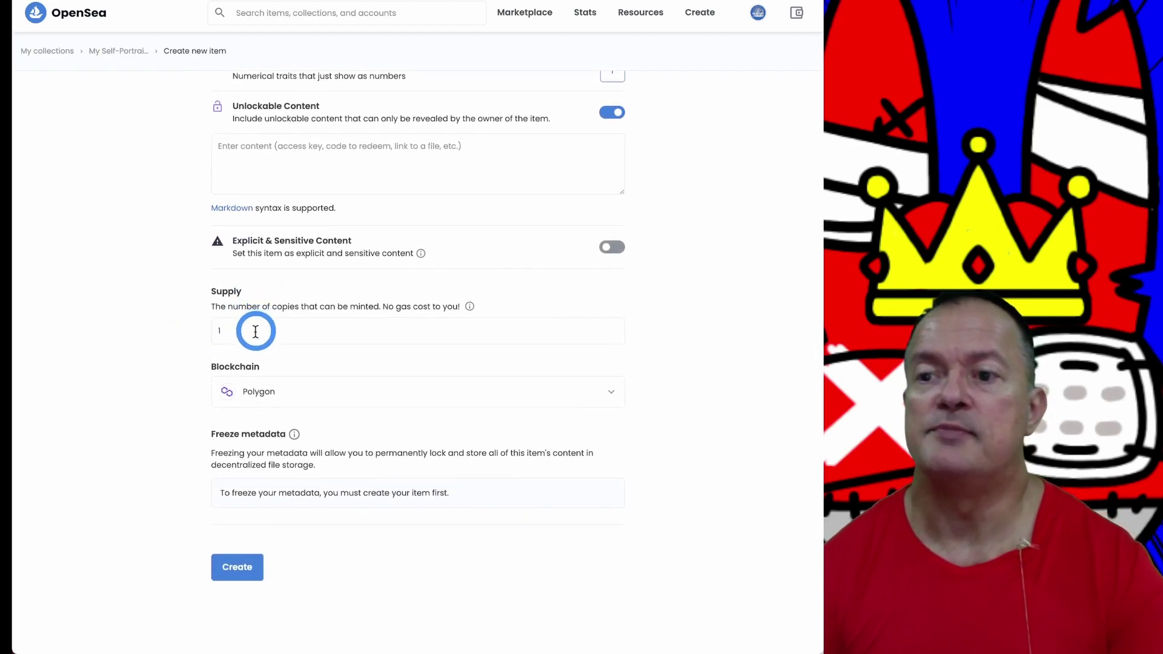
scroll(246, 293, up, 2)
click(246, 267)
key(ctrl+v)
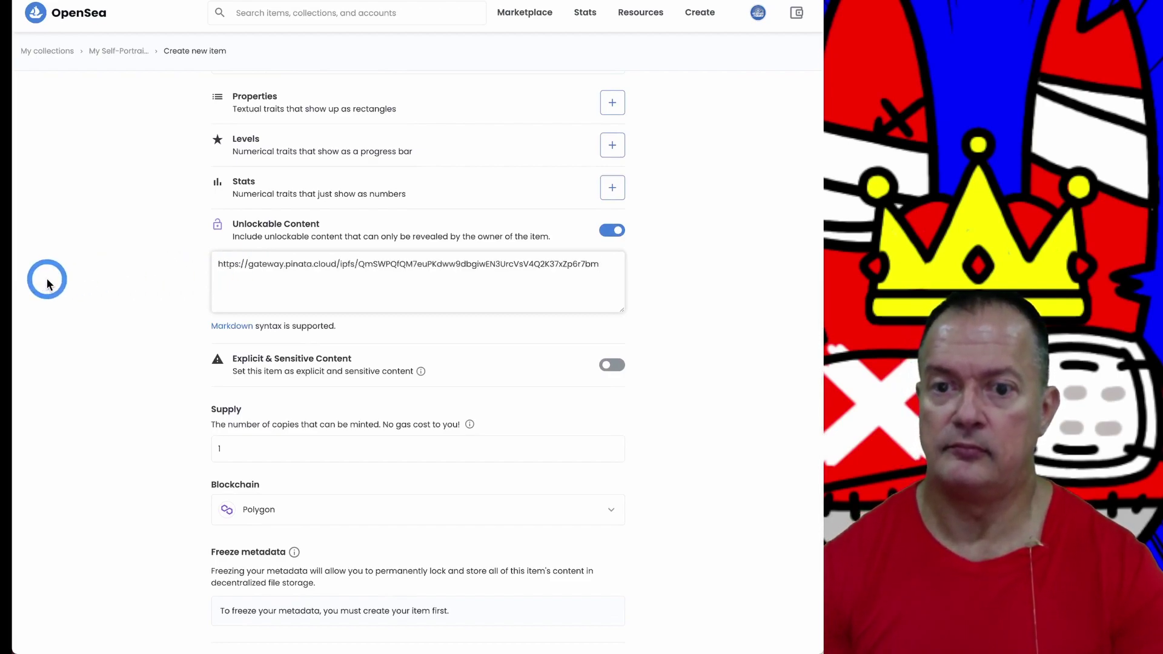
click(682, 262)
scroll(682, 263, up, 8)
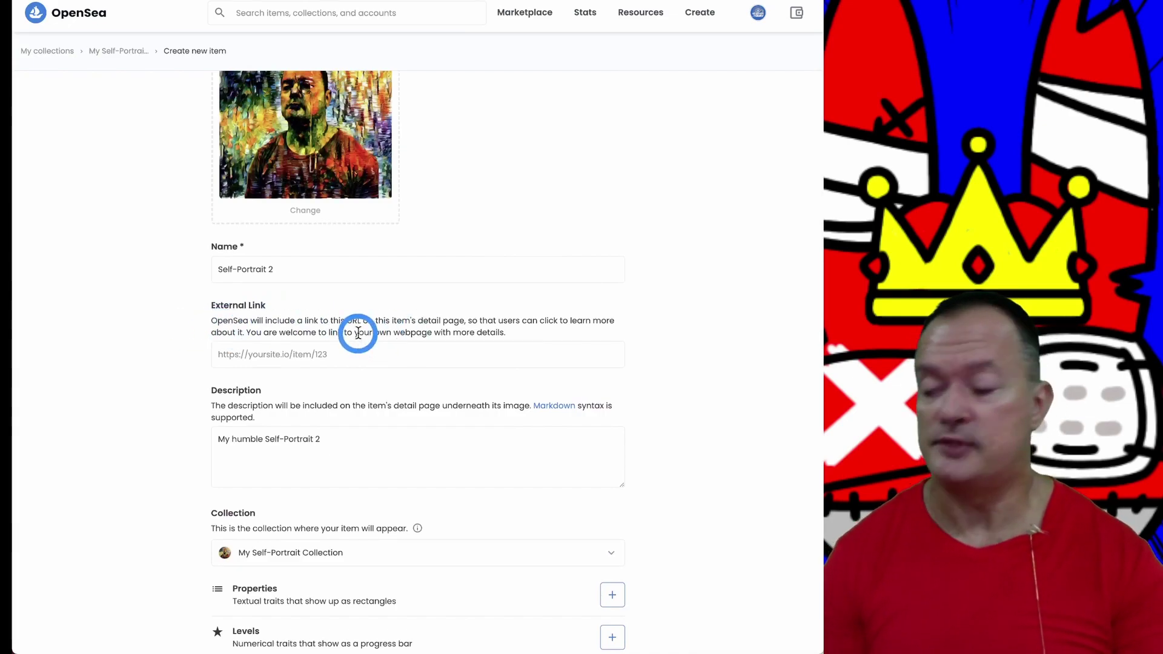
Step: Open a blank Create new item form from My Self-Portrait Collection's page
scroll(483, 288, up, 2)
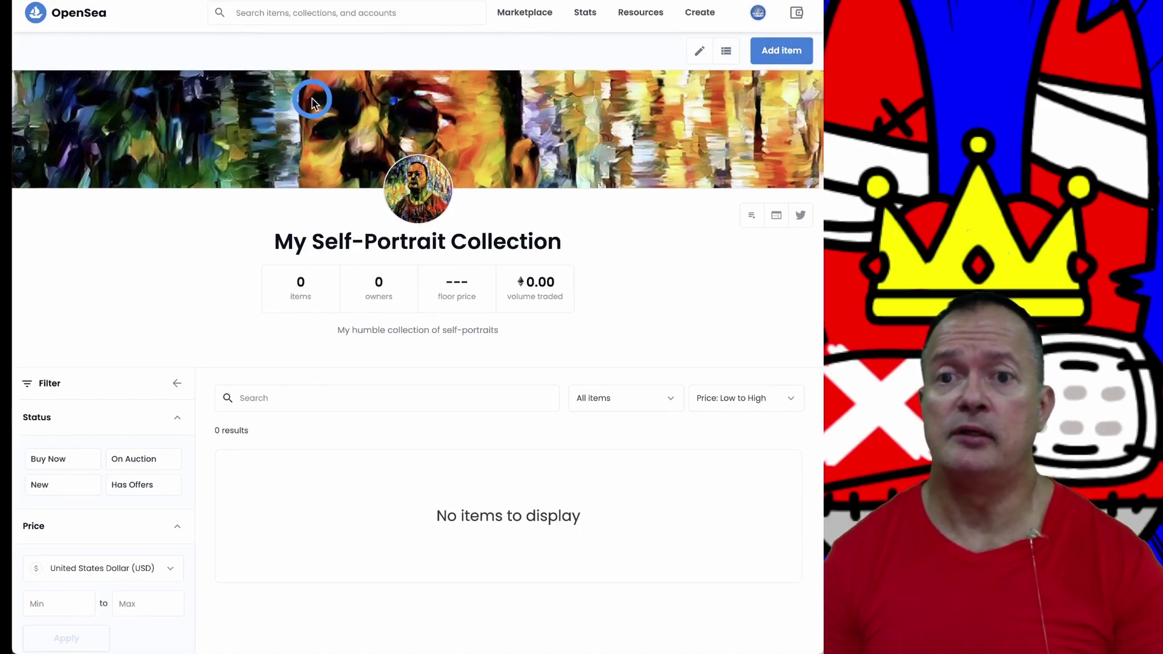
click(780, 53)
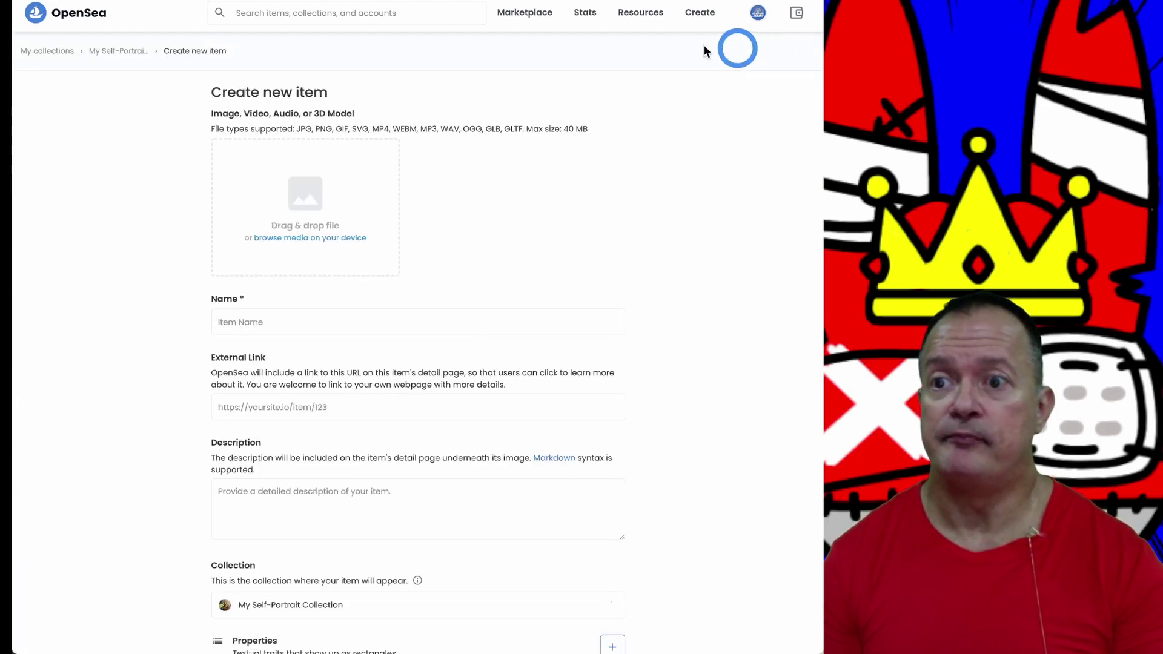
Step: Upload the colourful self-portrait file as the item image and enter the name 'Self-Portrait 2'
click(296, 241)
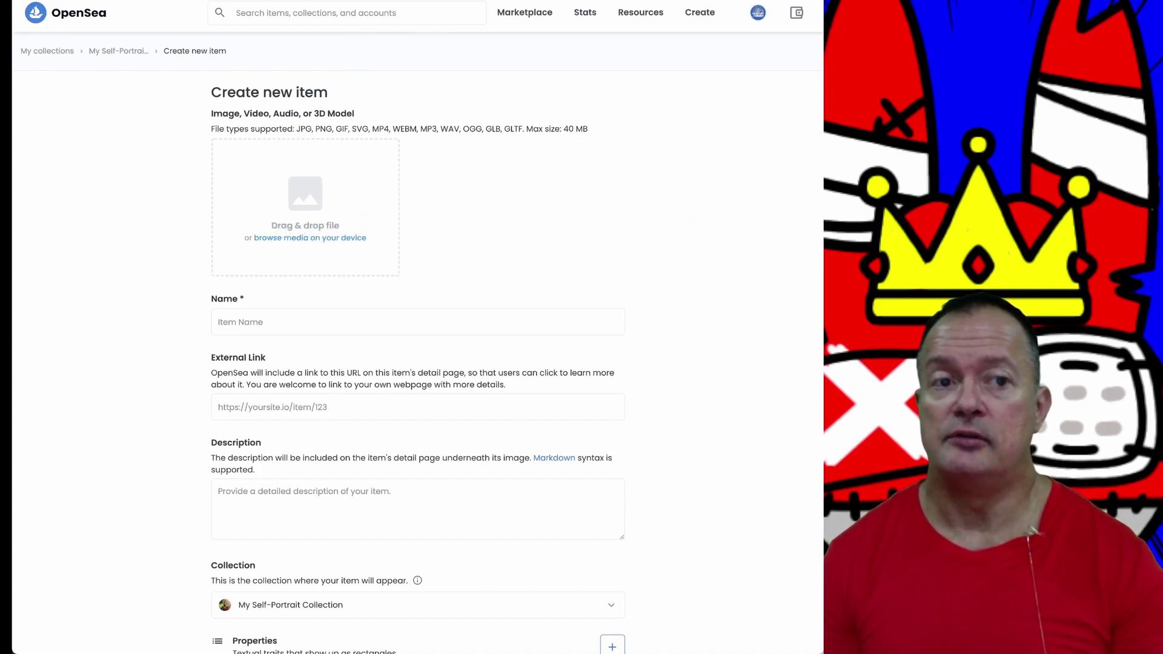
click(299, 221)
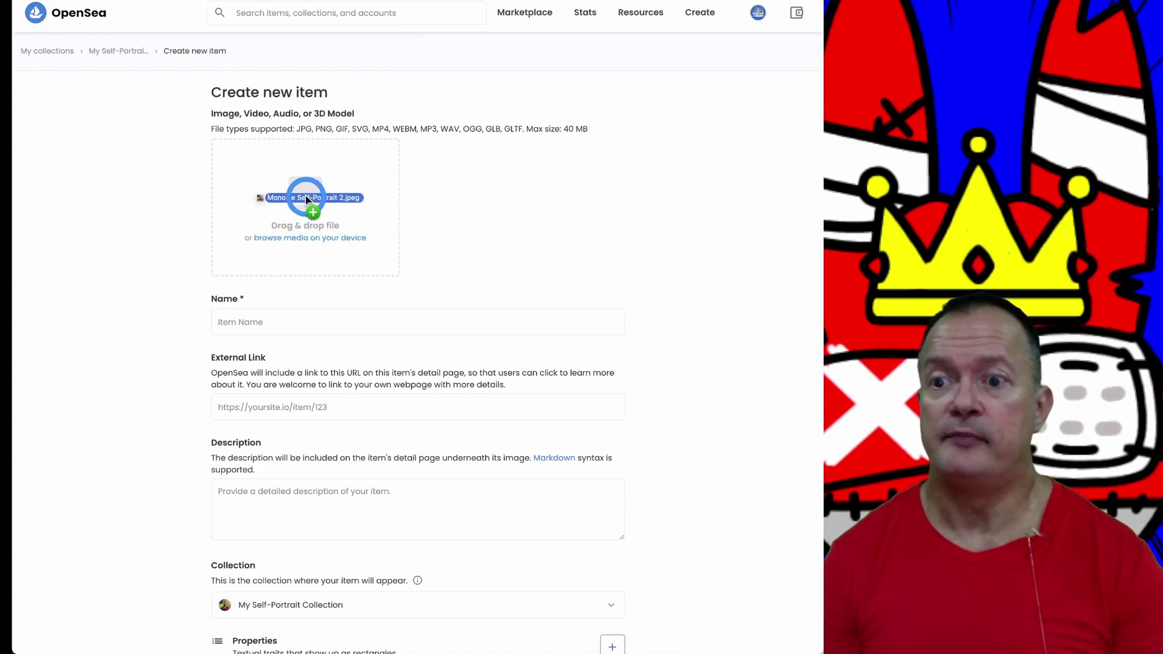
double_click(414, 200)
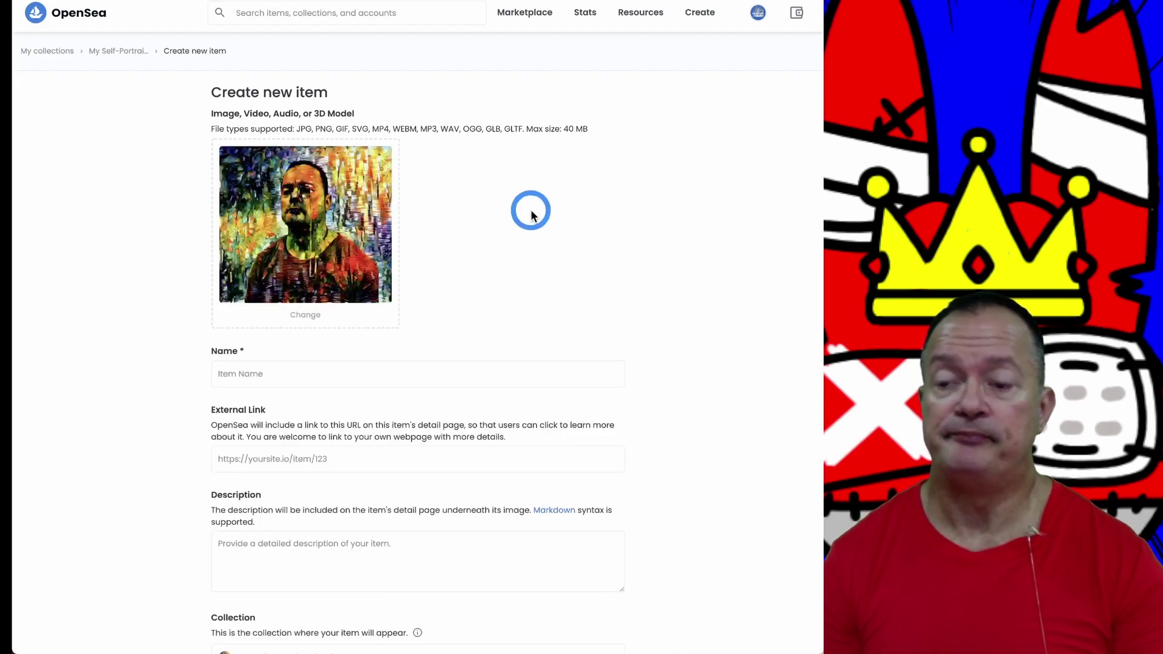
click(254, 373)
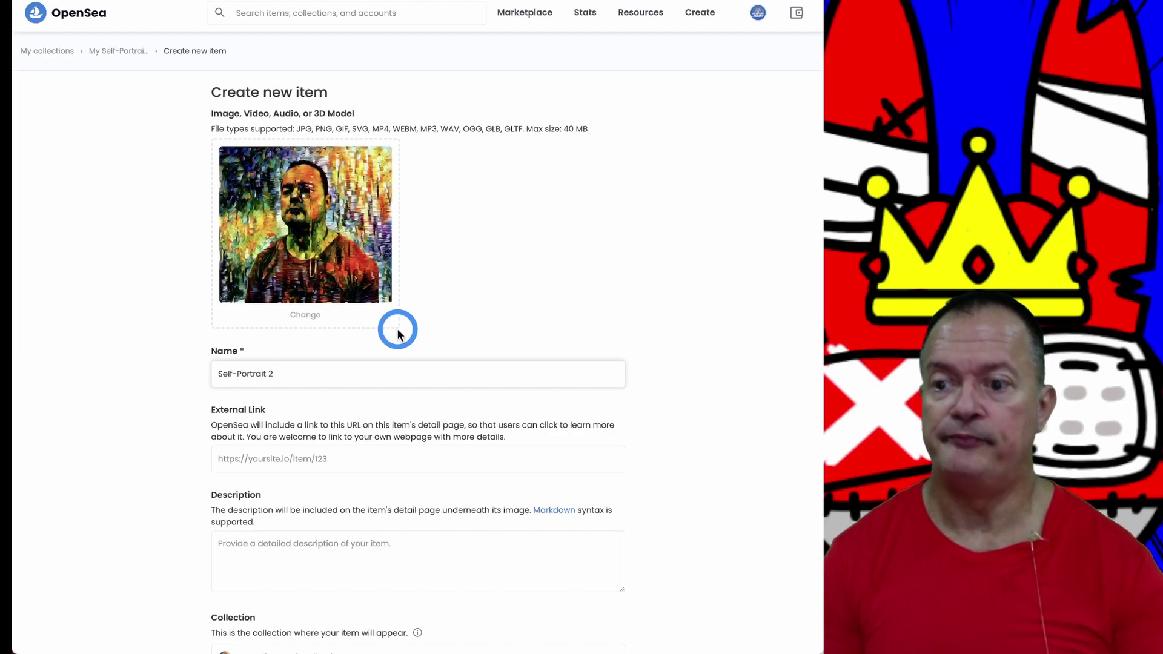
Step: Scroll down to the Description box and enter 'My humble self-portrait 2'
scroll(421, 363, down, 3)
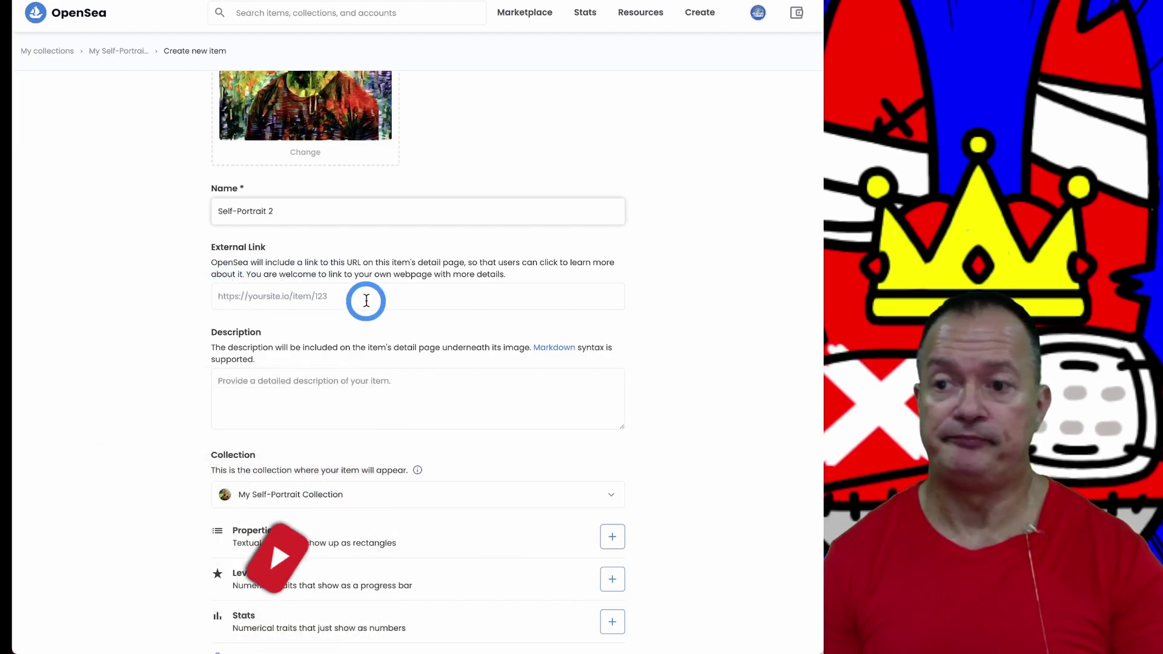
scroll(367, 300, down, 1)
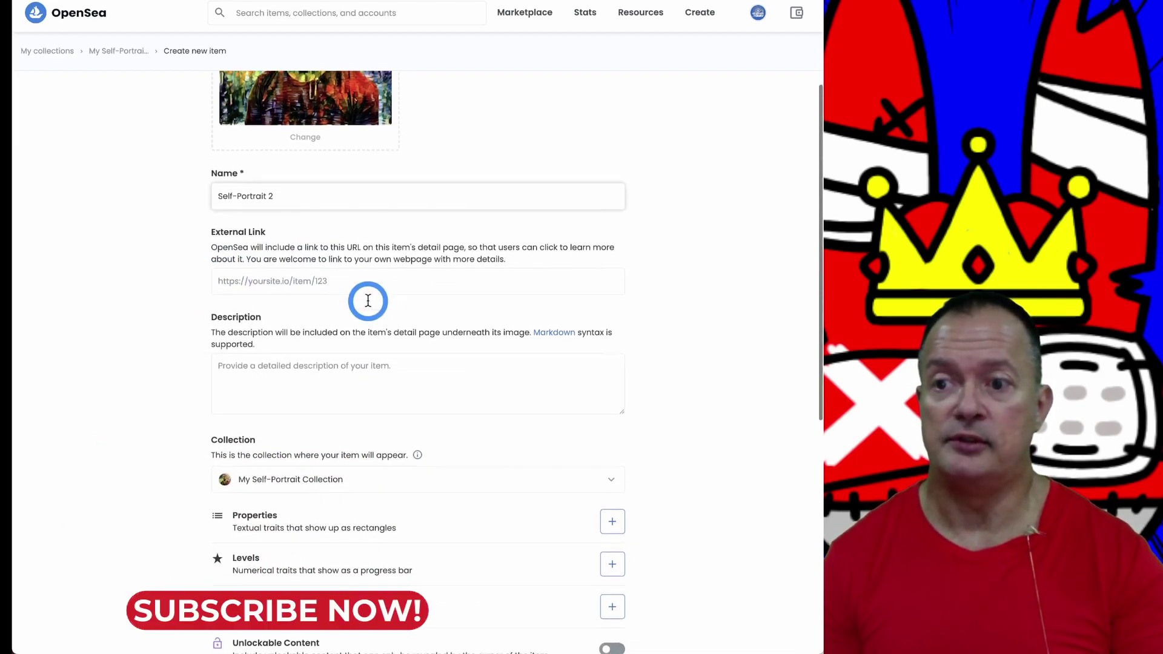
scroll(367, 301, down, 2)
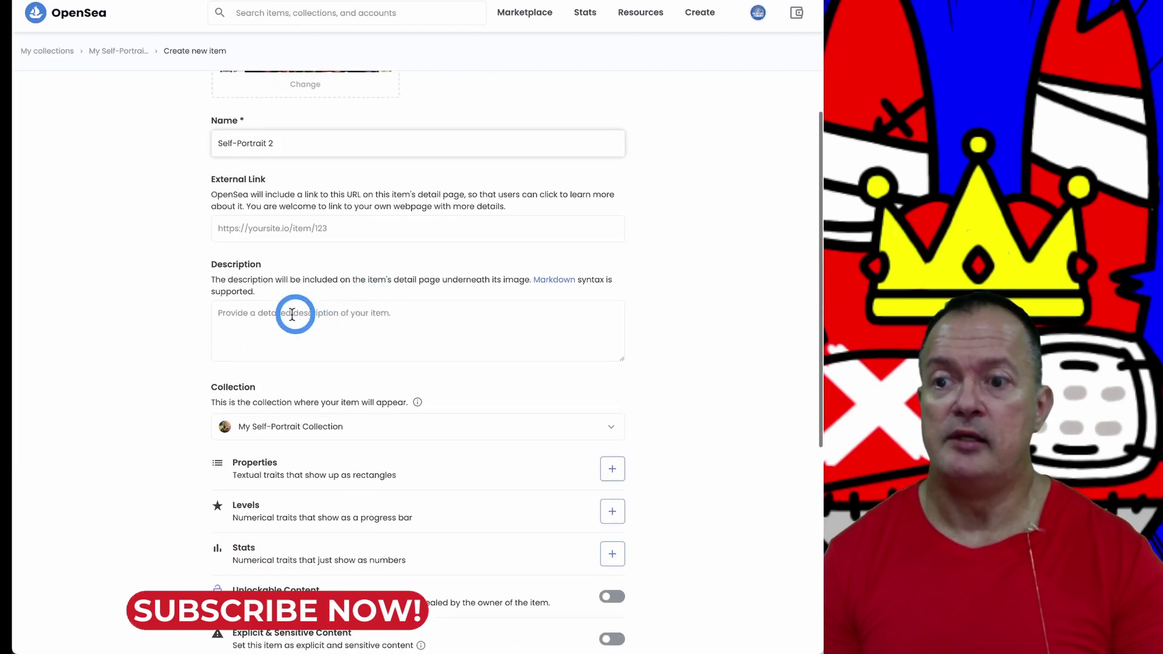
click(427, 337)
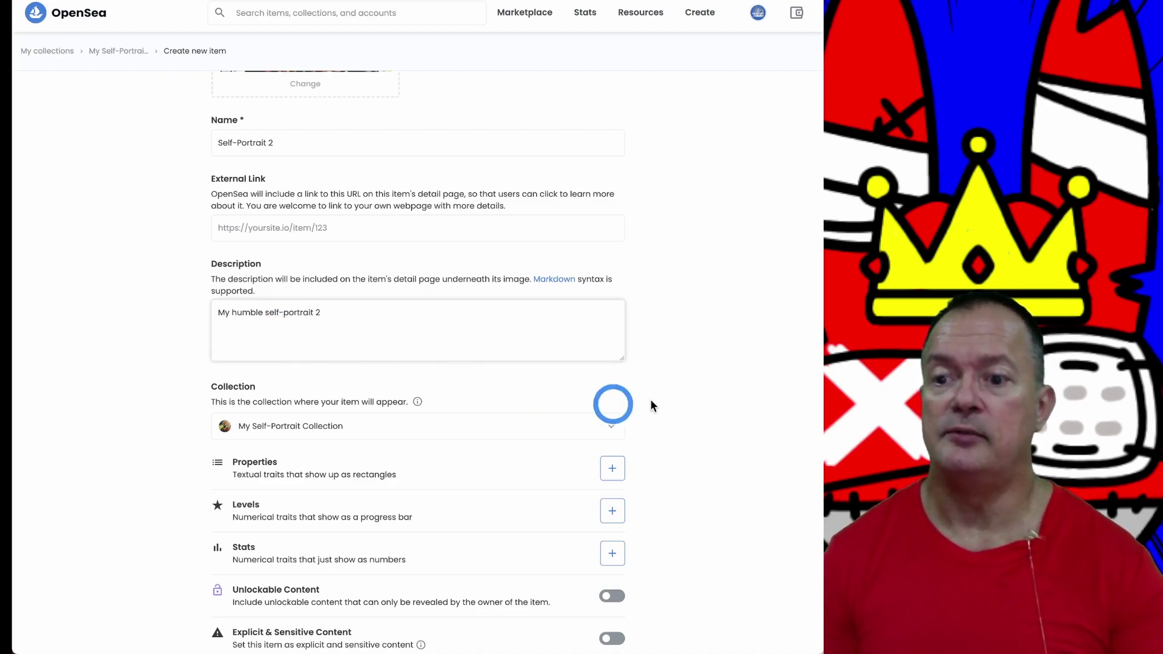
Step: Keep My Self-Portrait Collection as the item's collection
scroll(672, 397, down, 3)
scroll(703, 392, down, 1)
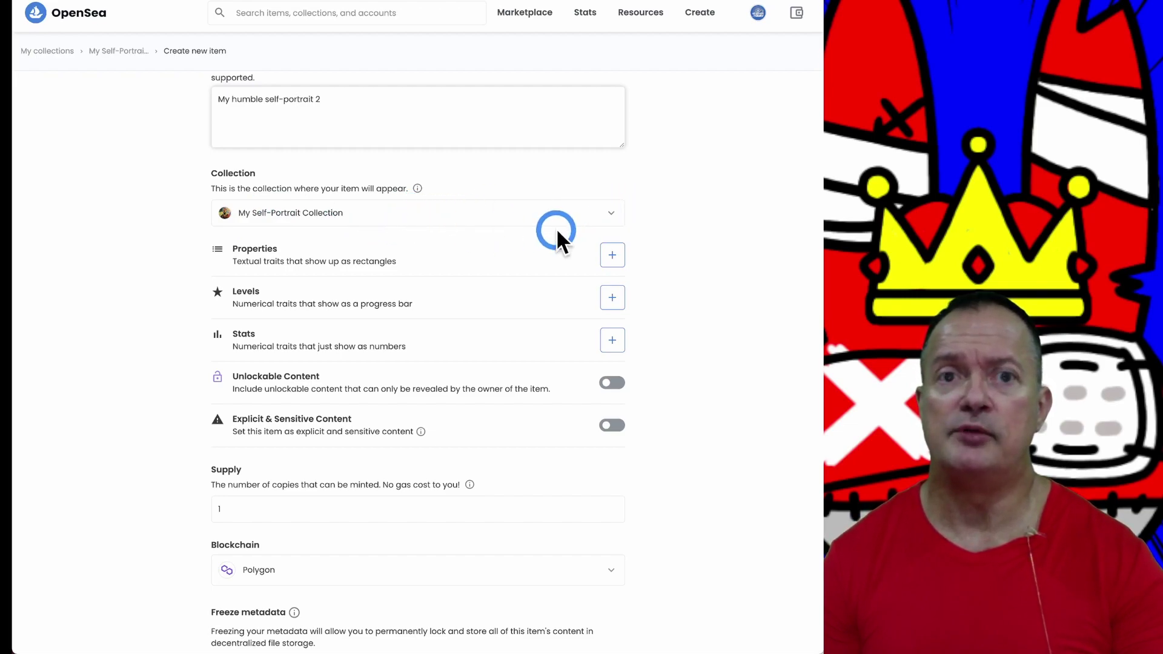
click(613, 216)
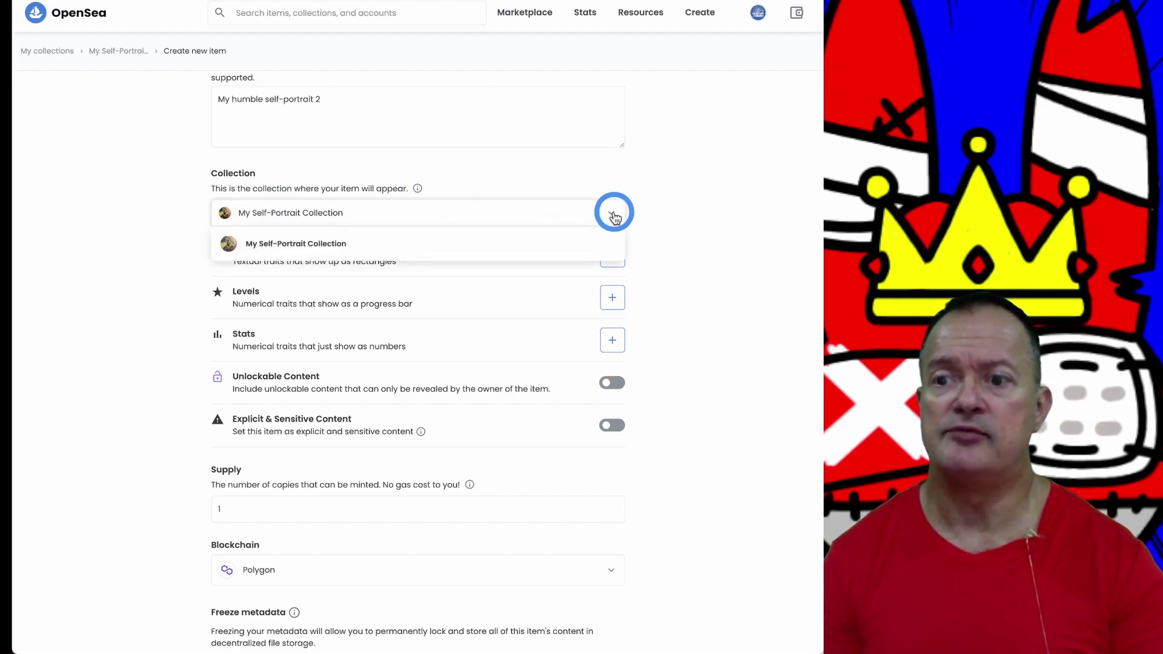
click(616, 215)
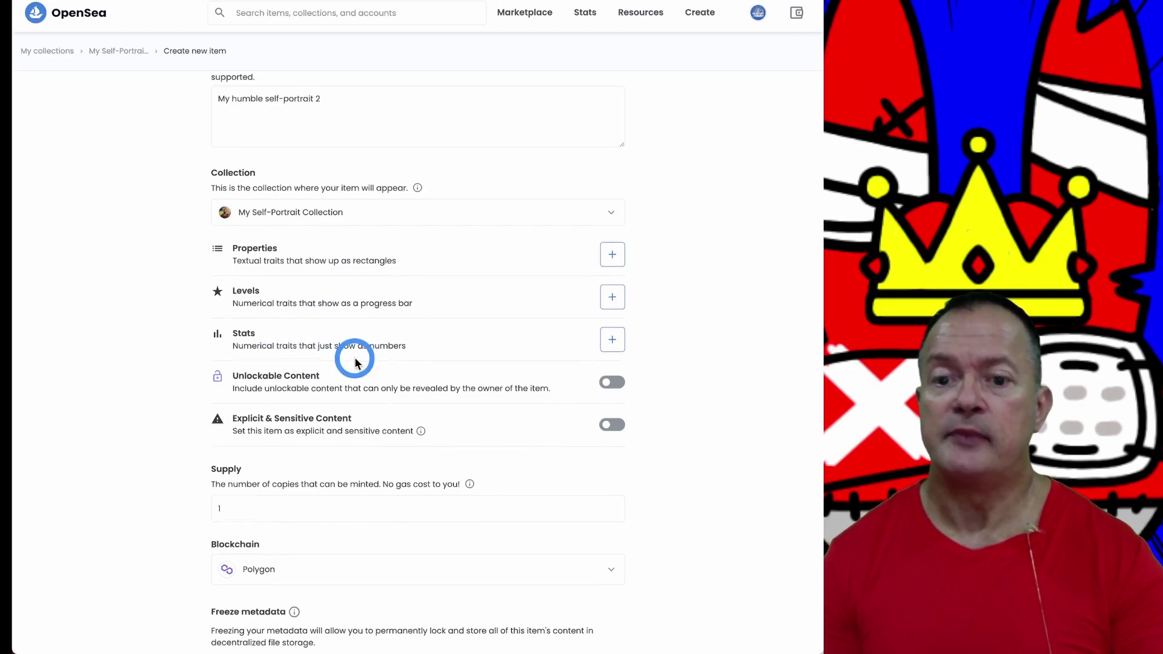
Step: Turn on Unlockable Content and paste the gateway.pinata.cloud IPFS link into it
scroll(364, 354, down, 2)
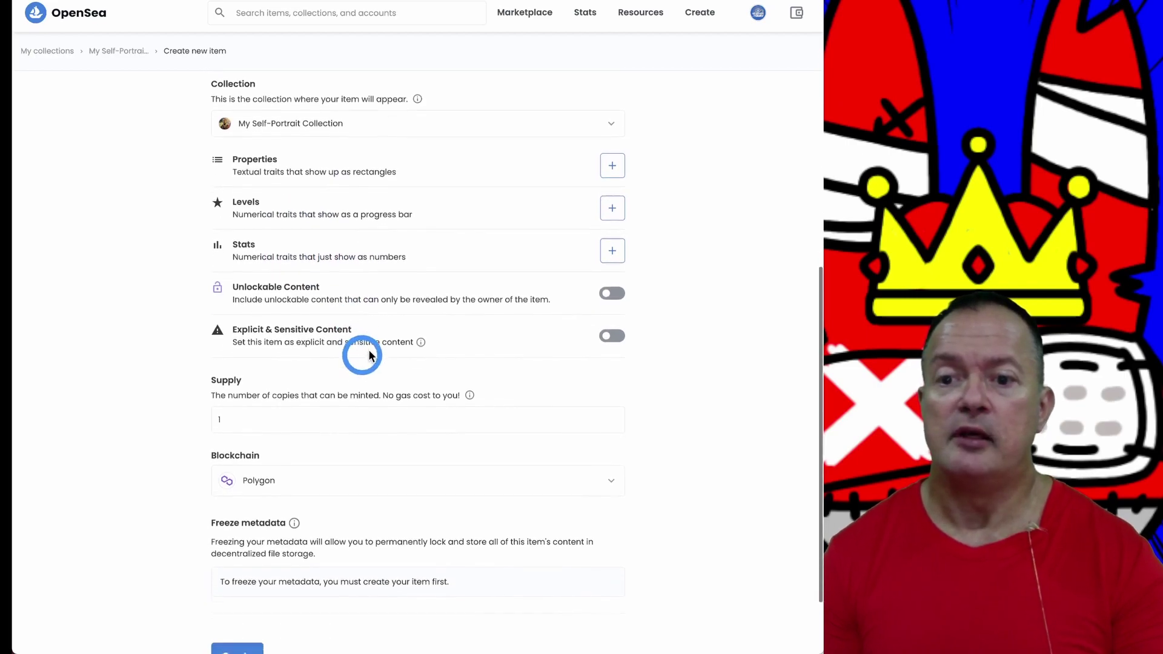
click(616, 291)
click(254, 325)
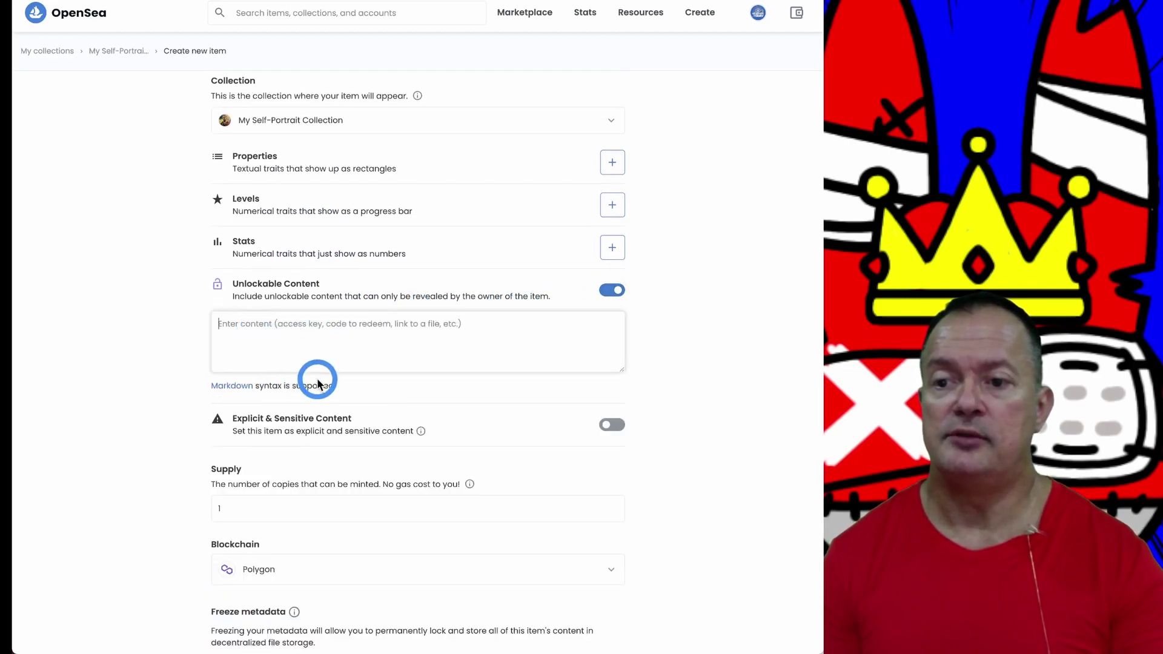
text(https://gateway.pinata.cloud/ipfs/QmSWPQfQM7euPKdww9dbgiwEN3UrcVsV4Q2K37xZp6r7bm)
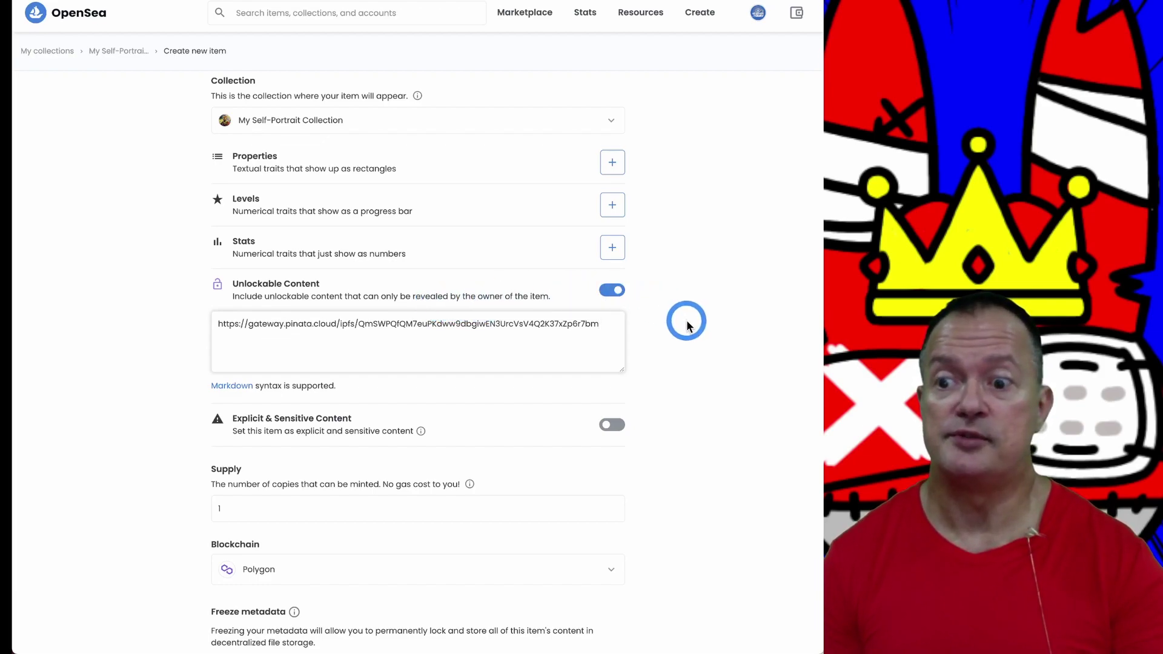
scroll(687, 326, down, 3)
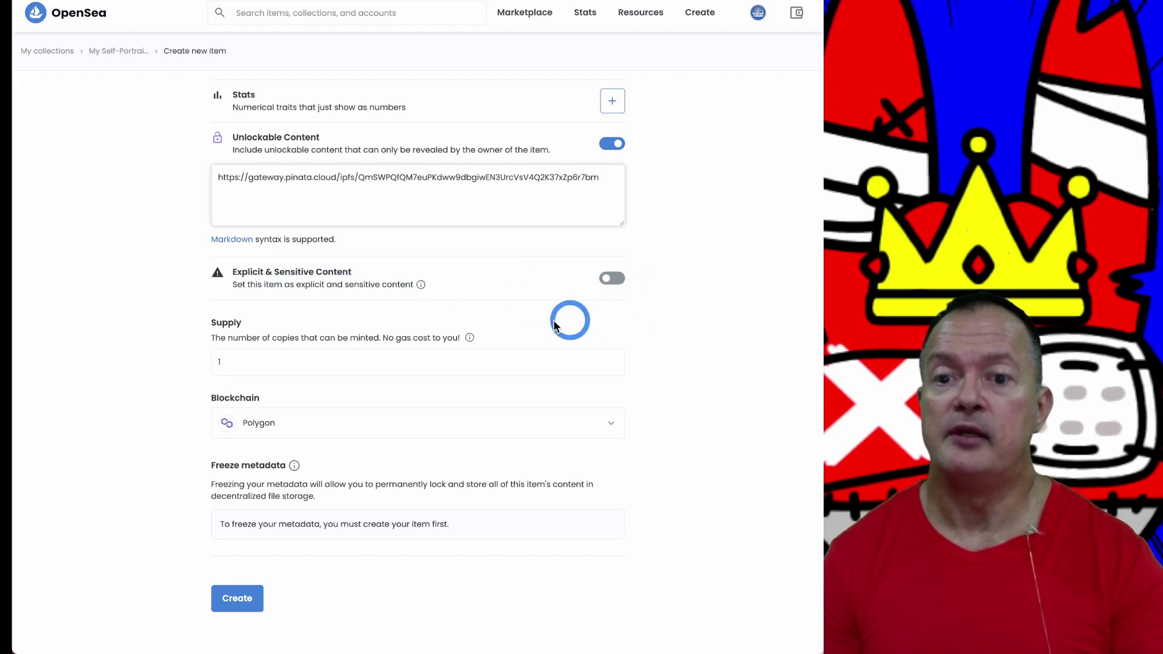
Step: Show the "How does token supply work?" explainer from the Supply section
scroll(424, 339, down, 1)
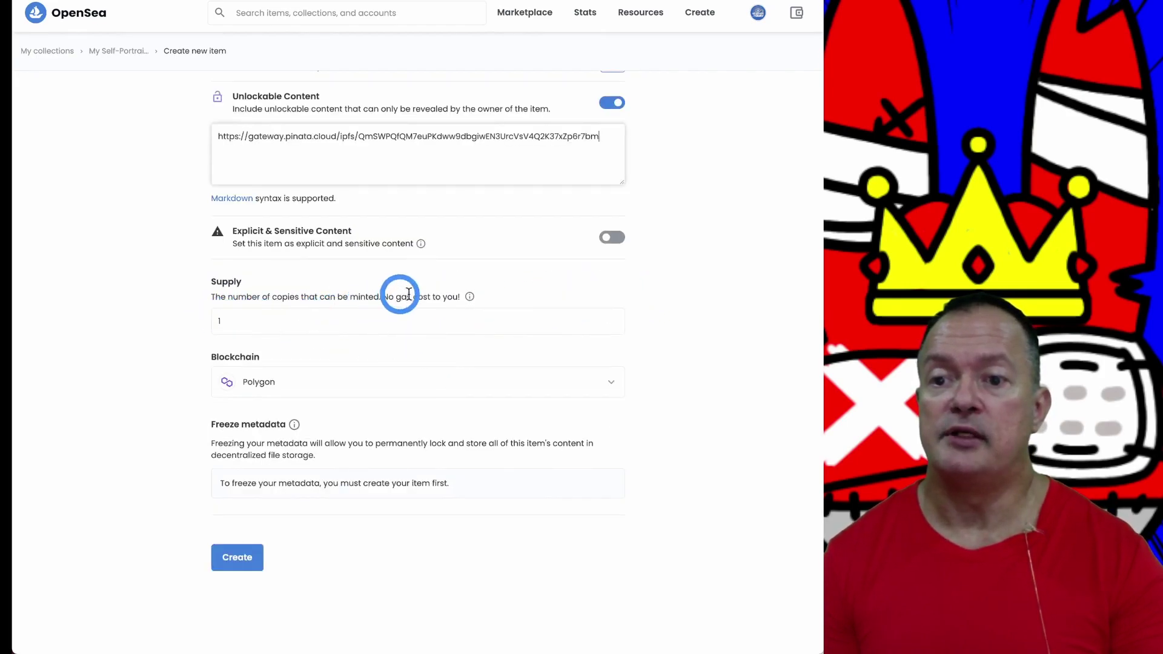
click(471, 298)
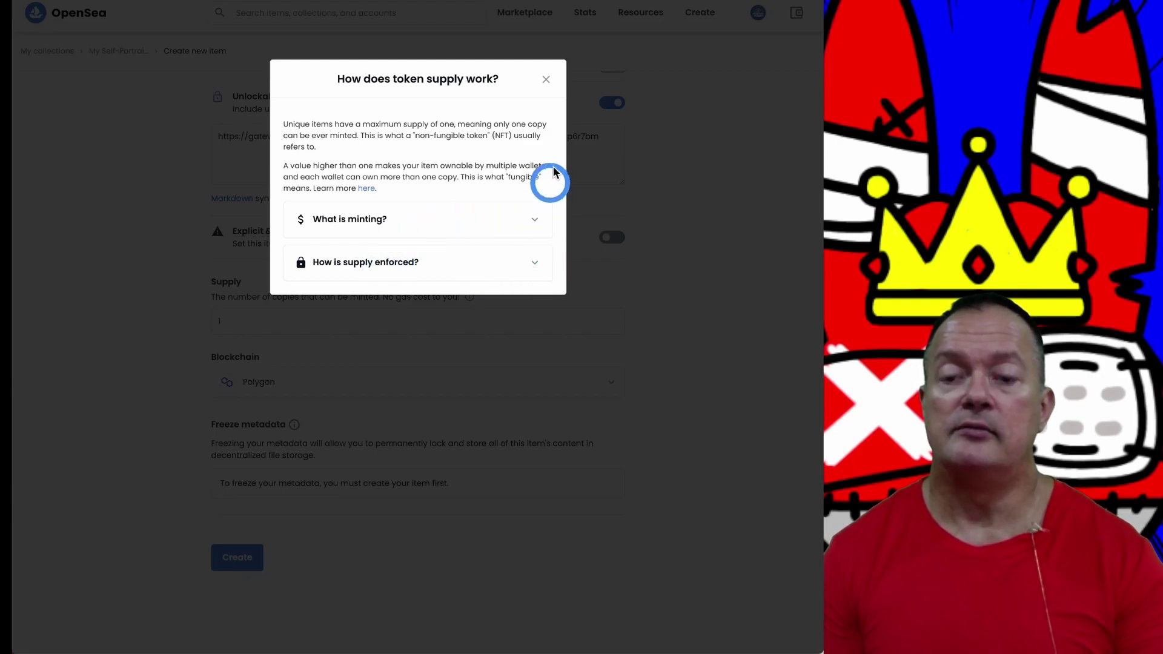
Step: Close the supply explainer and change the Supply from 1 to 100
click(546, 79)
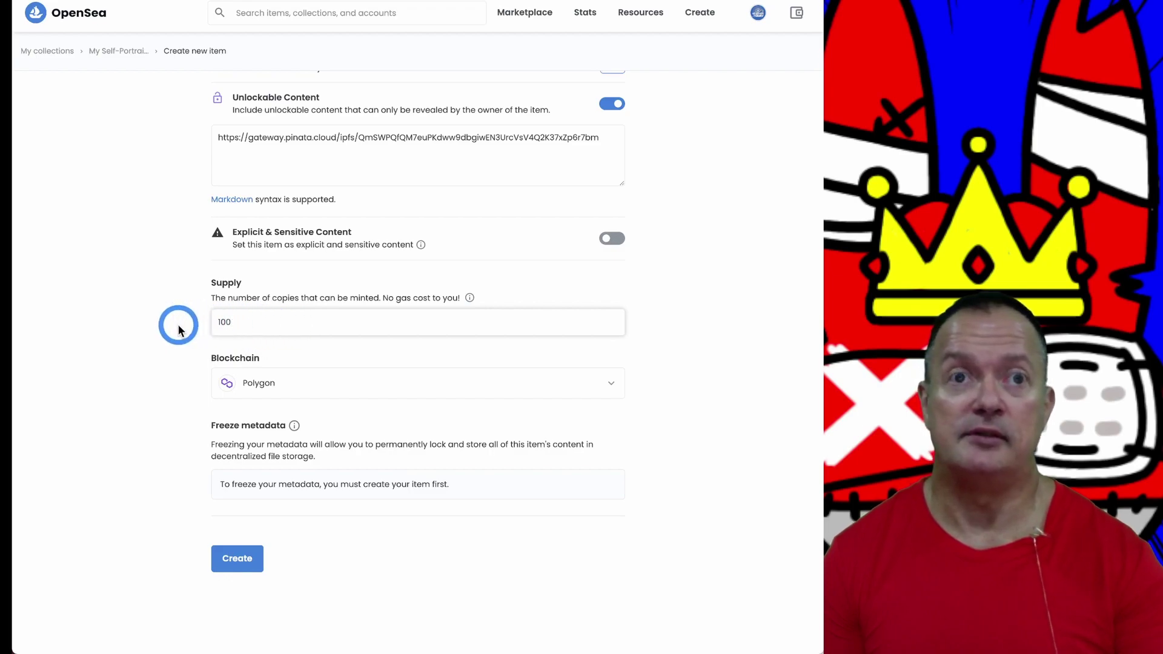
click(262, 319)
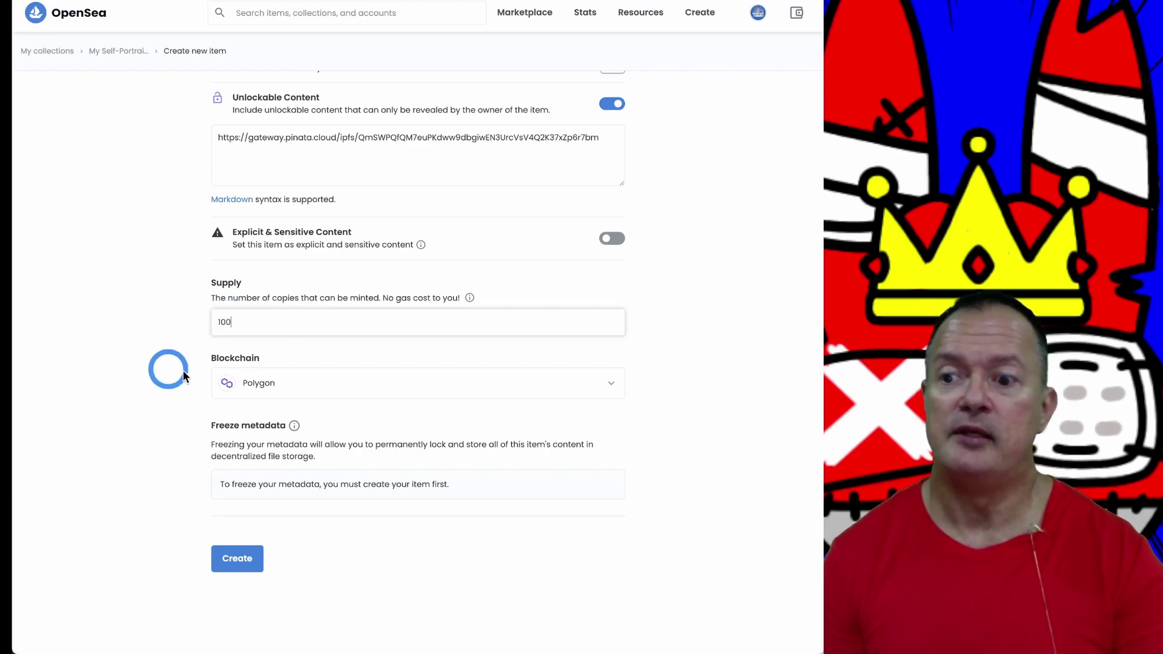
key(BackSpace)
key(BackSpace)
key(BackSpace)
text(100)
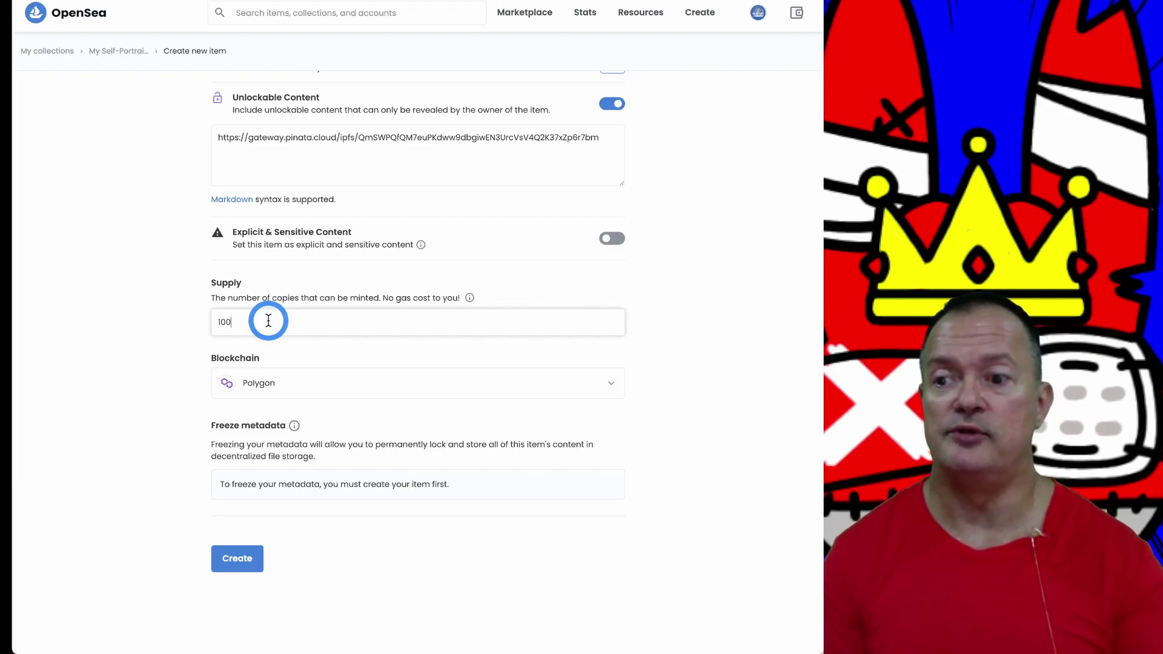
Step: Leave Polygon selected in the Blockchain dropdown
scroll(150, 415, down, 1)
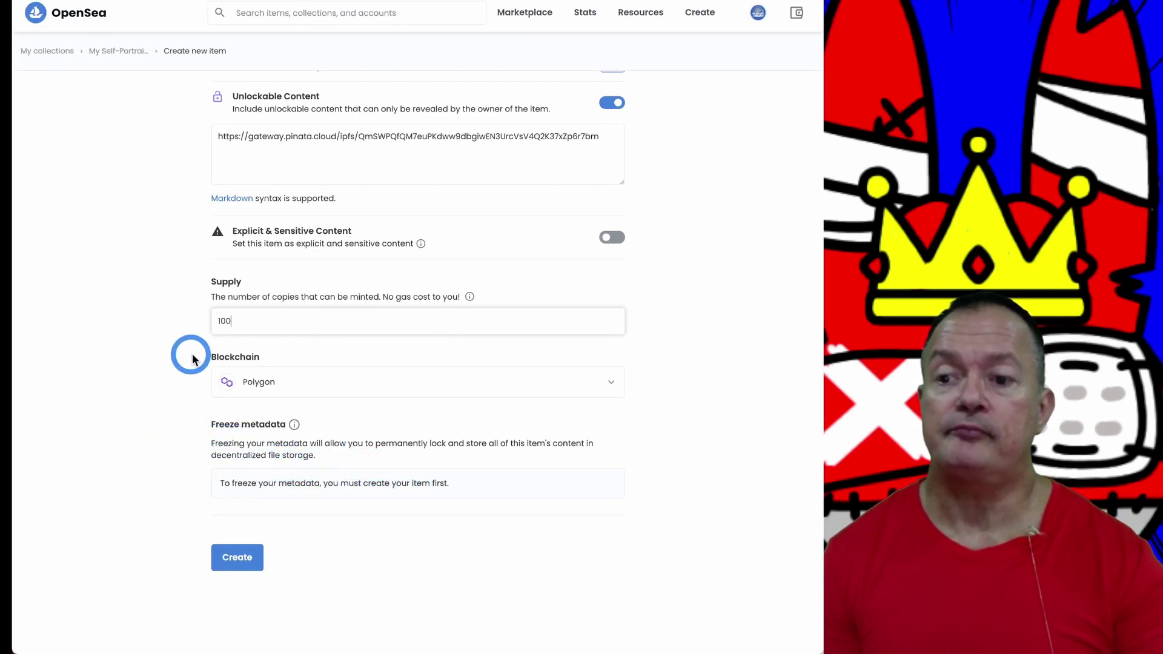
click(612, 384)
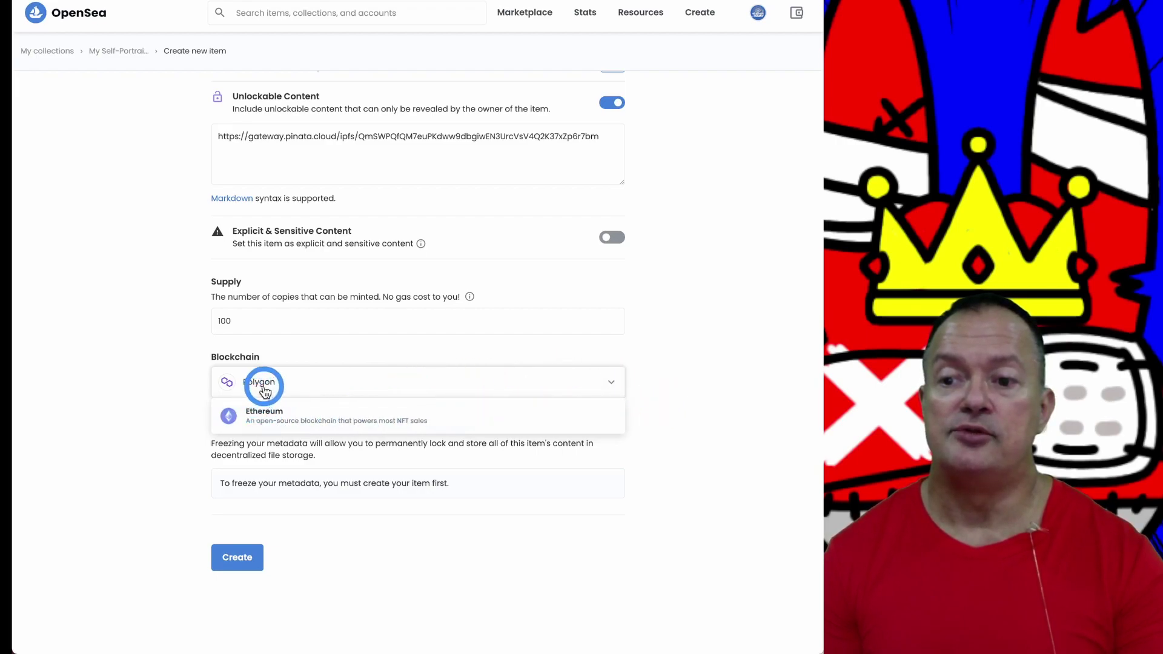
click(672, 396)
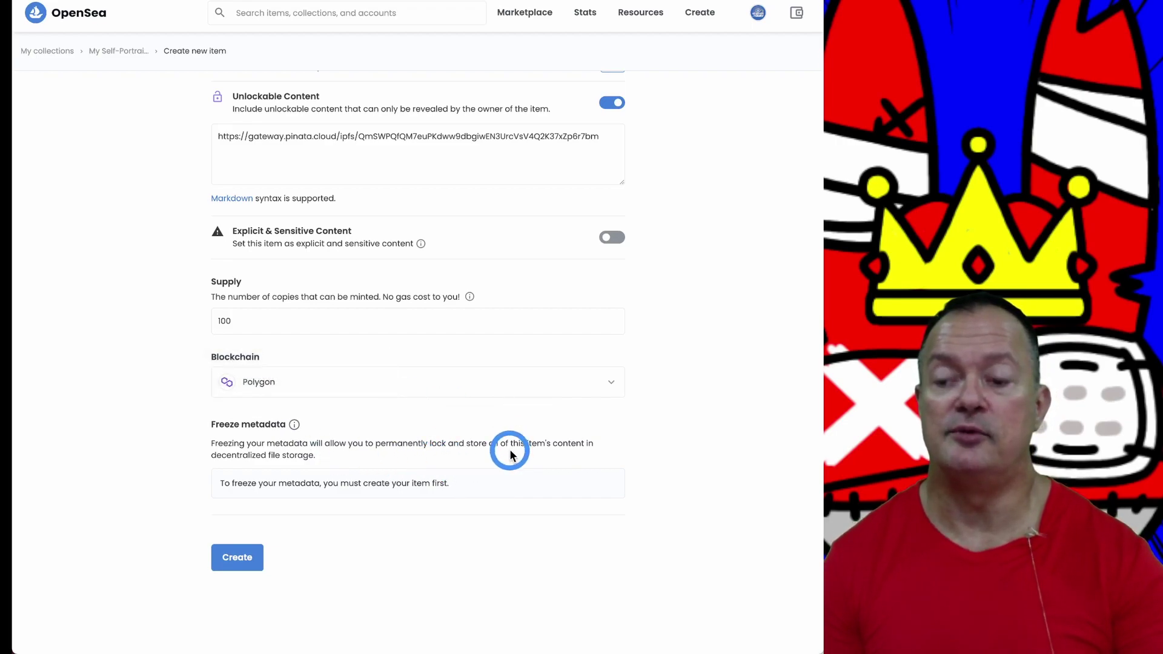
mouse_move(294, 424)
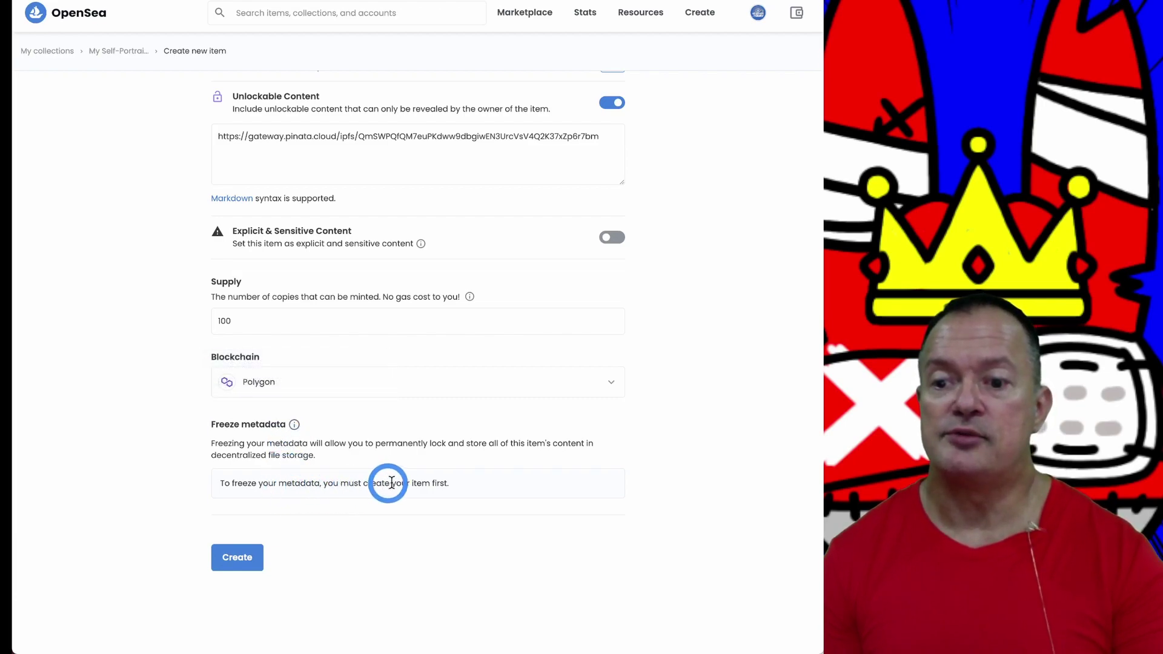
Step: Create Self-Portrait 2, dismiss the creation notice and scroll to its empty Listings
click(236, 563)
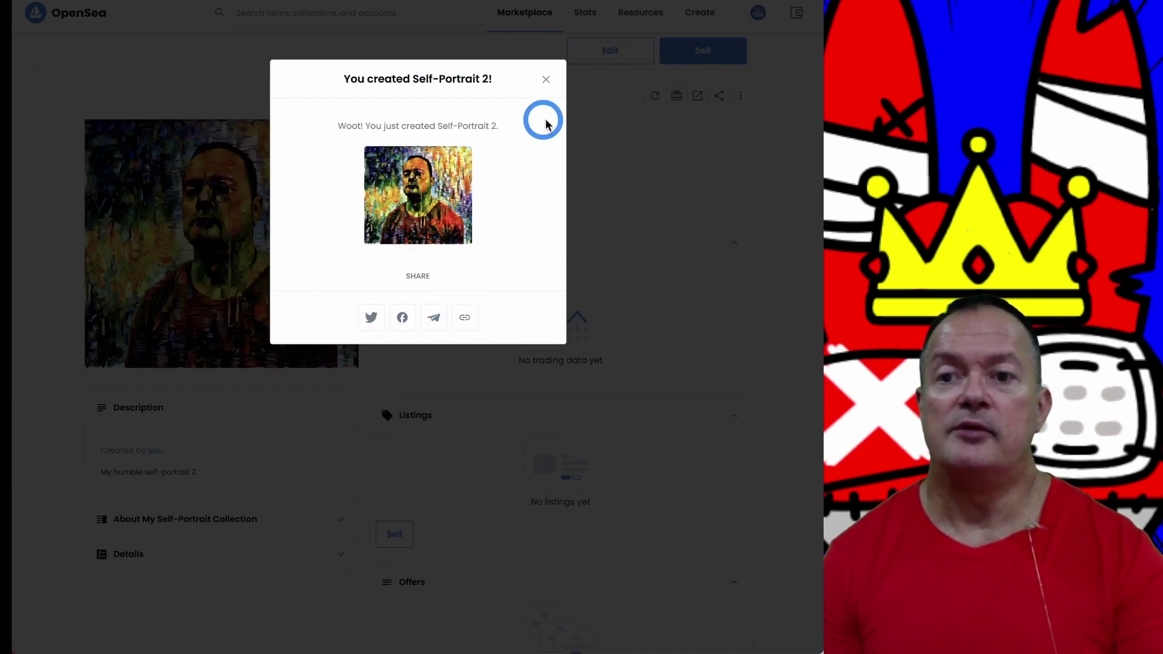
click(546, 78)
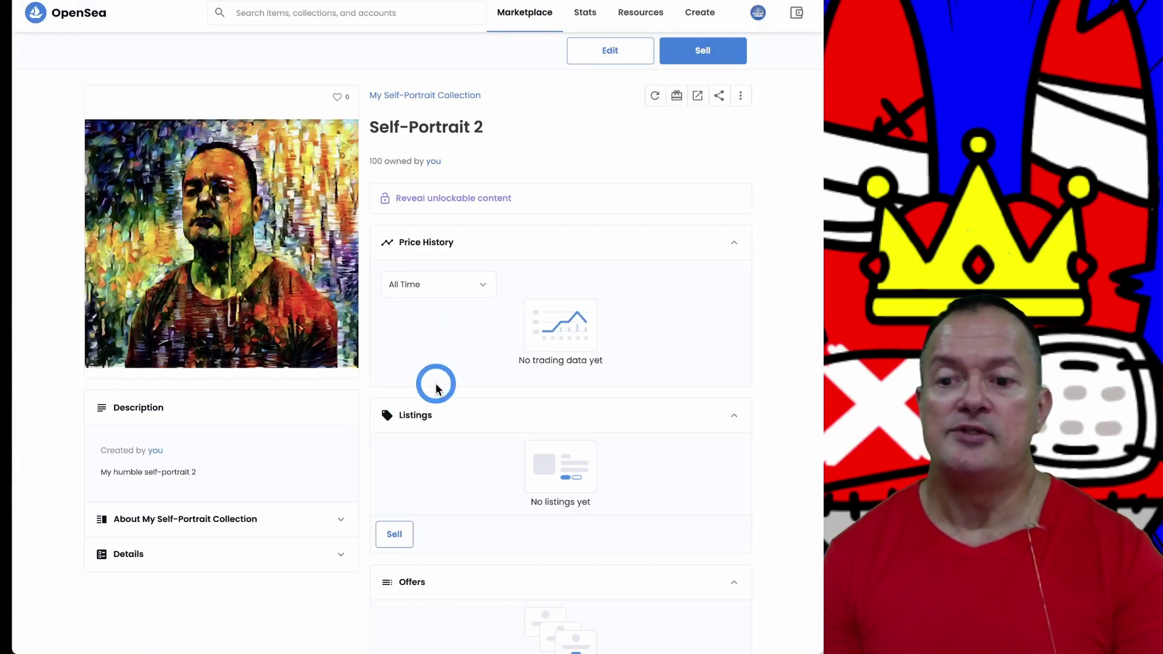
scroll(436, 385, down, 3)
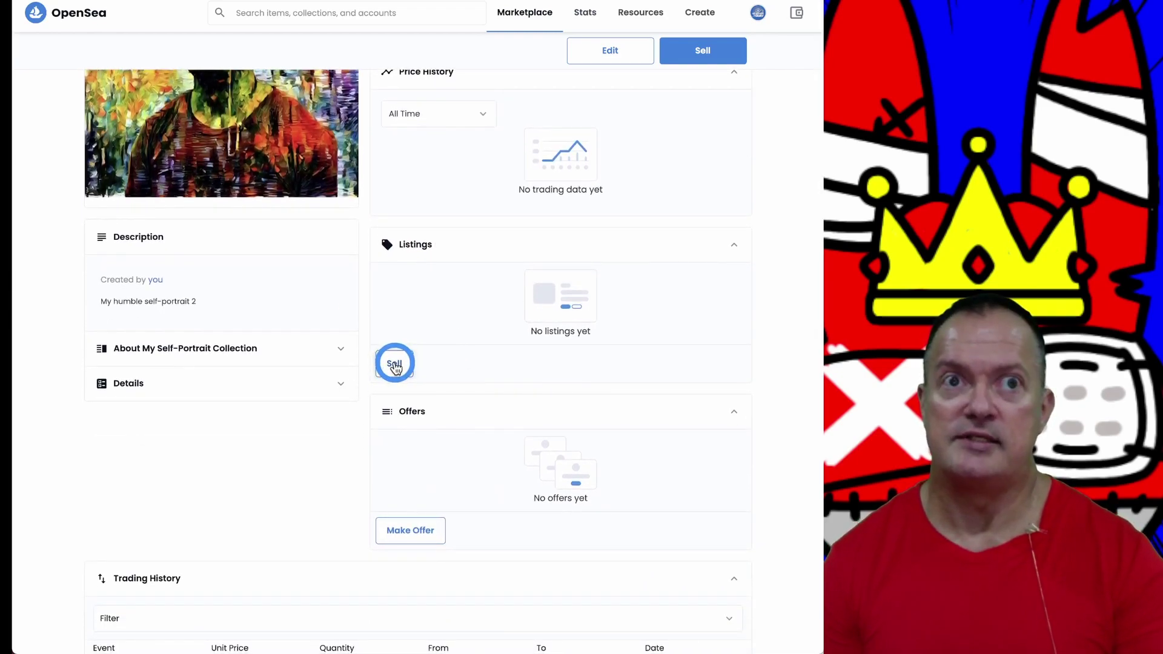
Step: Start selling Self-Portrait 2 with quantity 1, keeping ETH as the currency
click(394, 365)
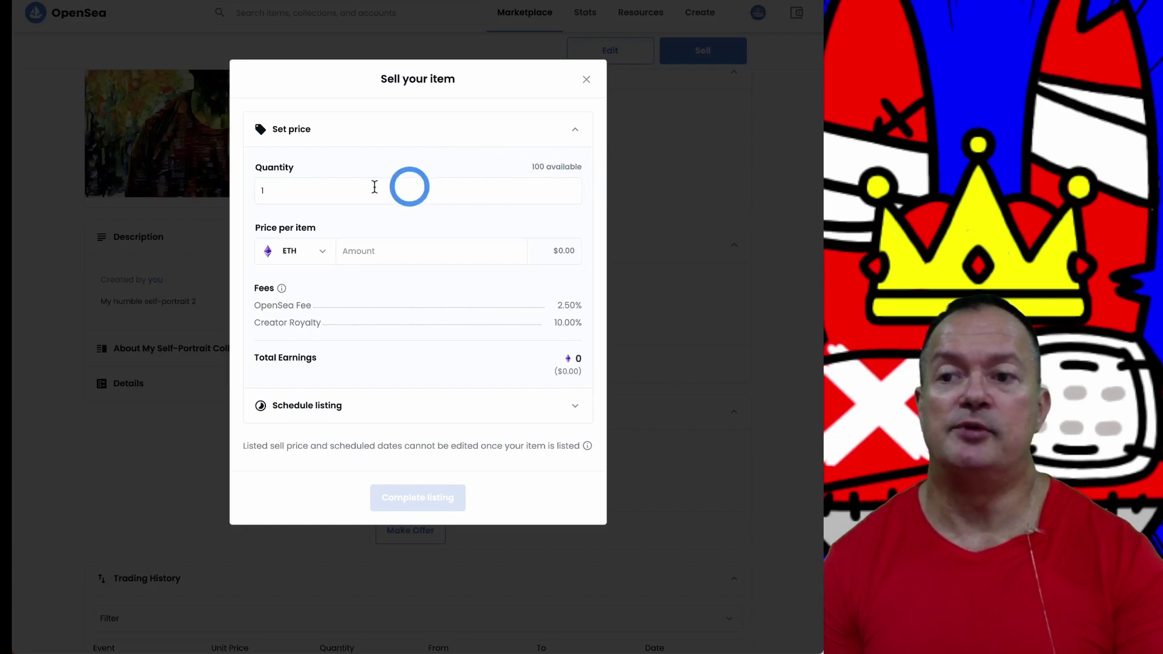
click(278, 190)
key(BackSpace)
click(278, 190)
text(1)
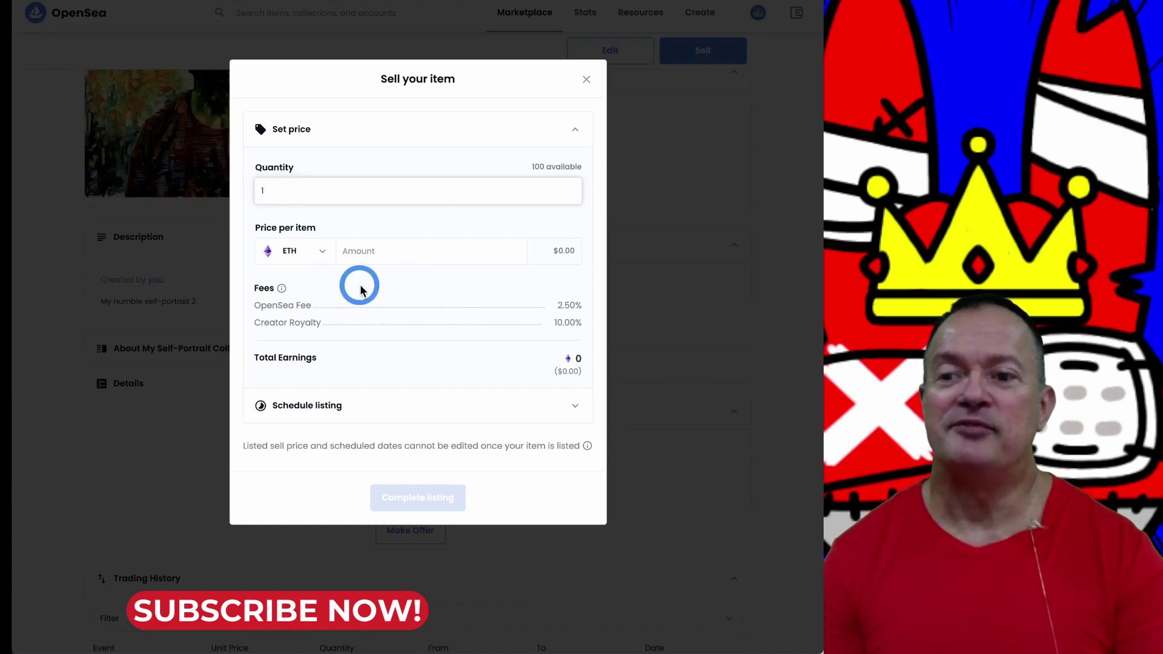
click(323, 252)
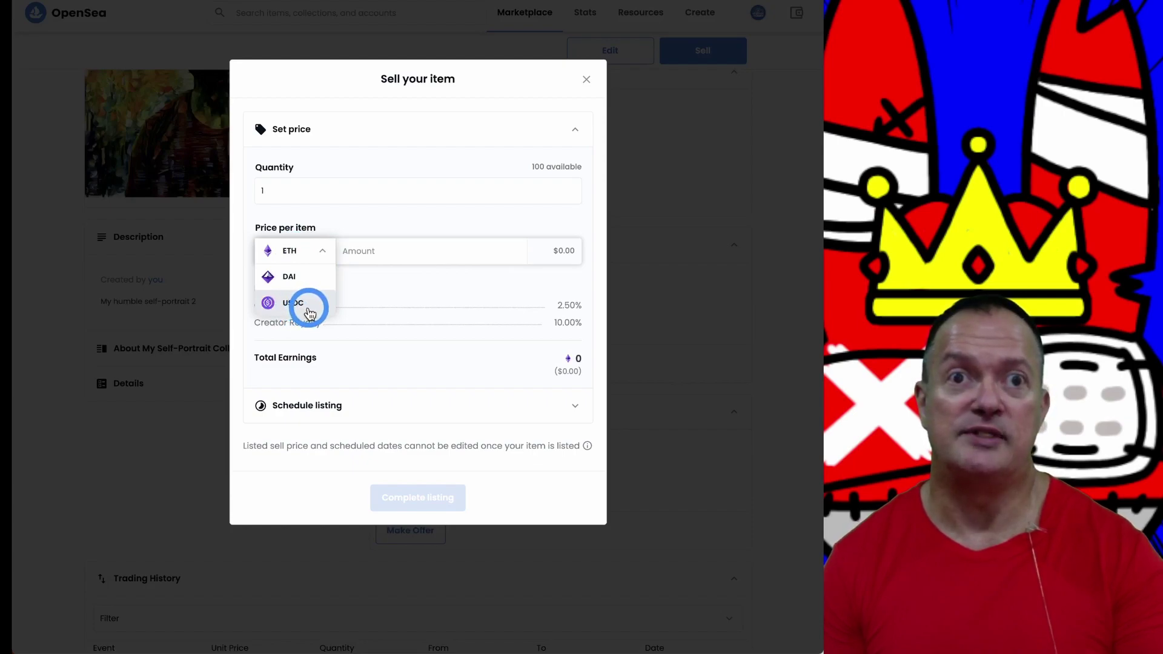
click(371, 281)
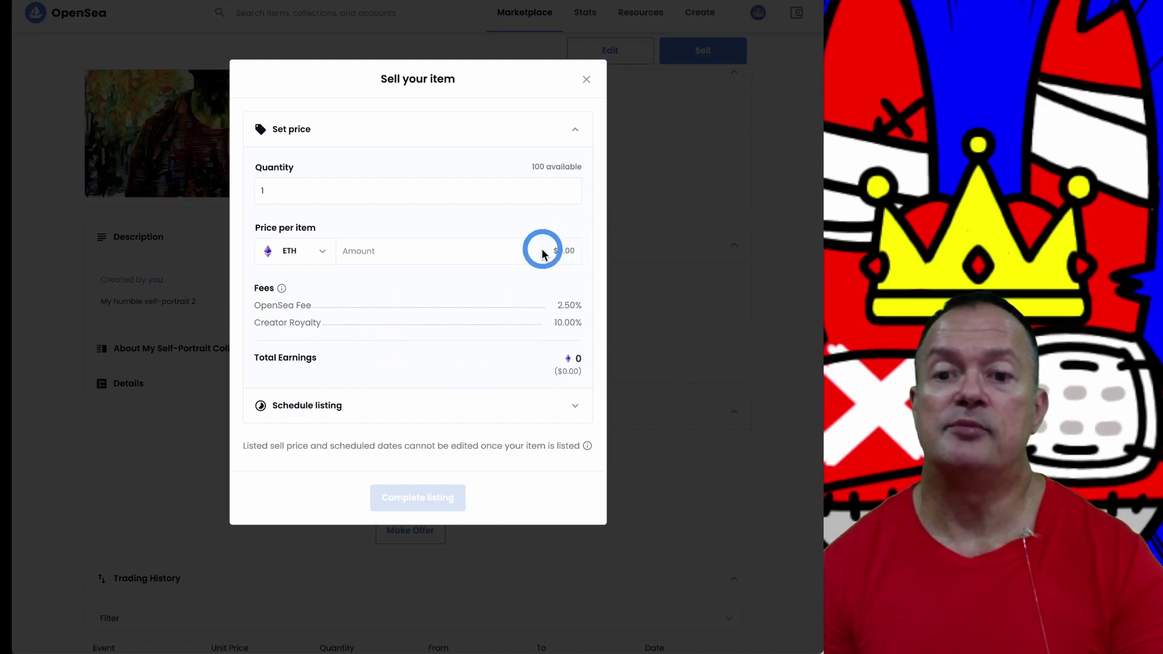
Step: Enter .001 as the price per item, for 0.0009 ETH earnings
click(357, 252)
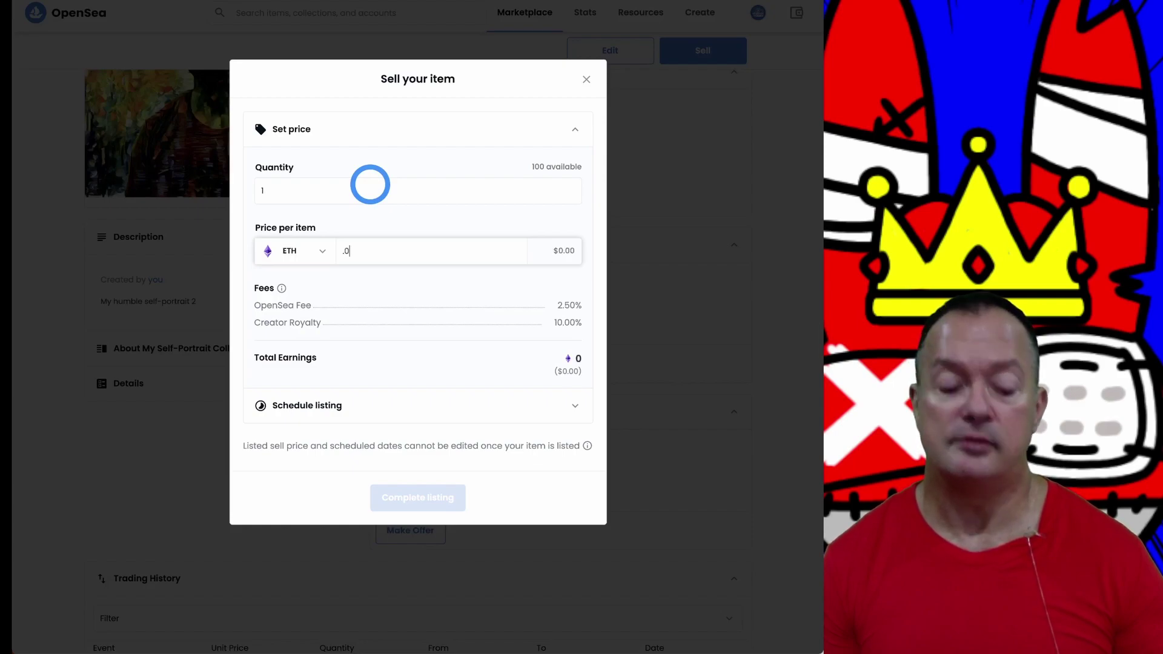
text(.001)
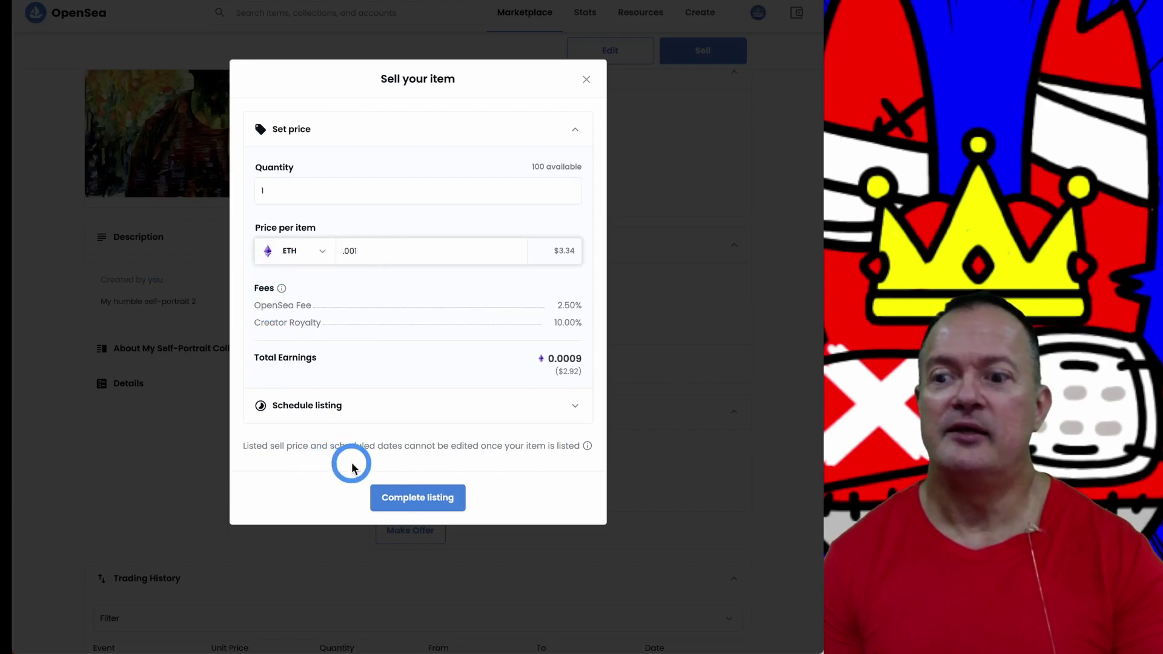
Step: Complete the listing and approve the currency unlock in MetaMask
click(413, 501)
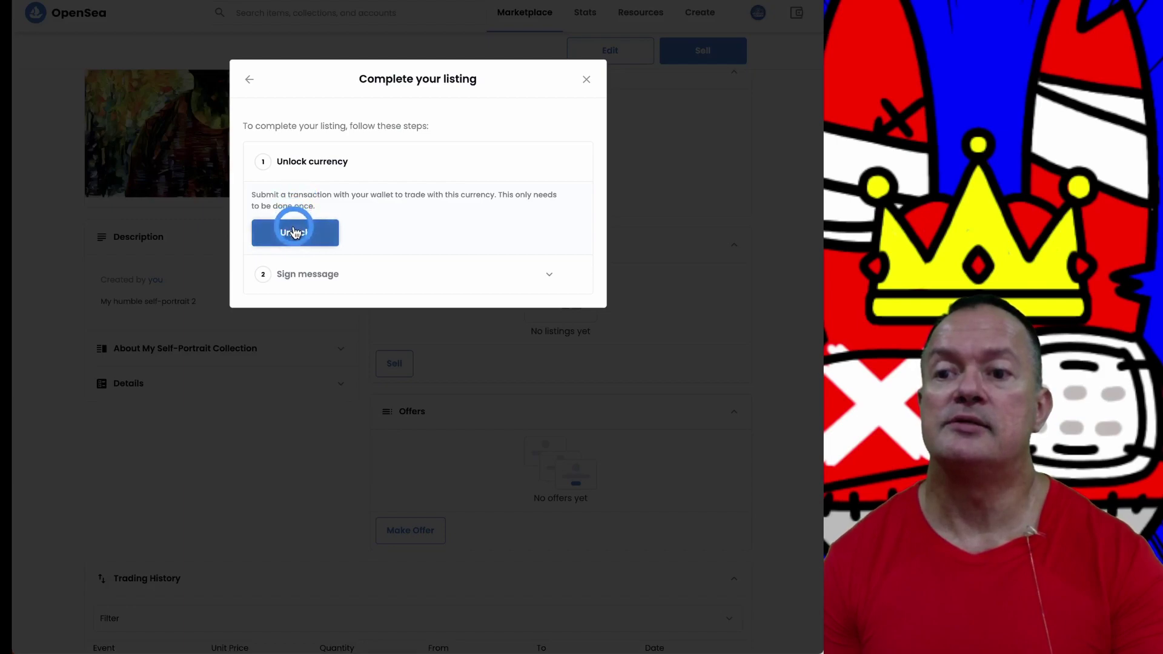
click(295, 235)
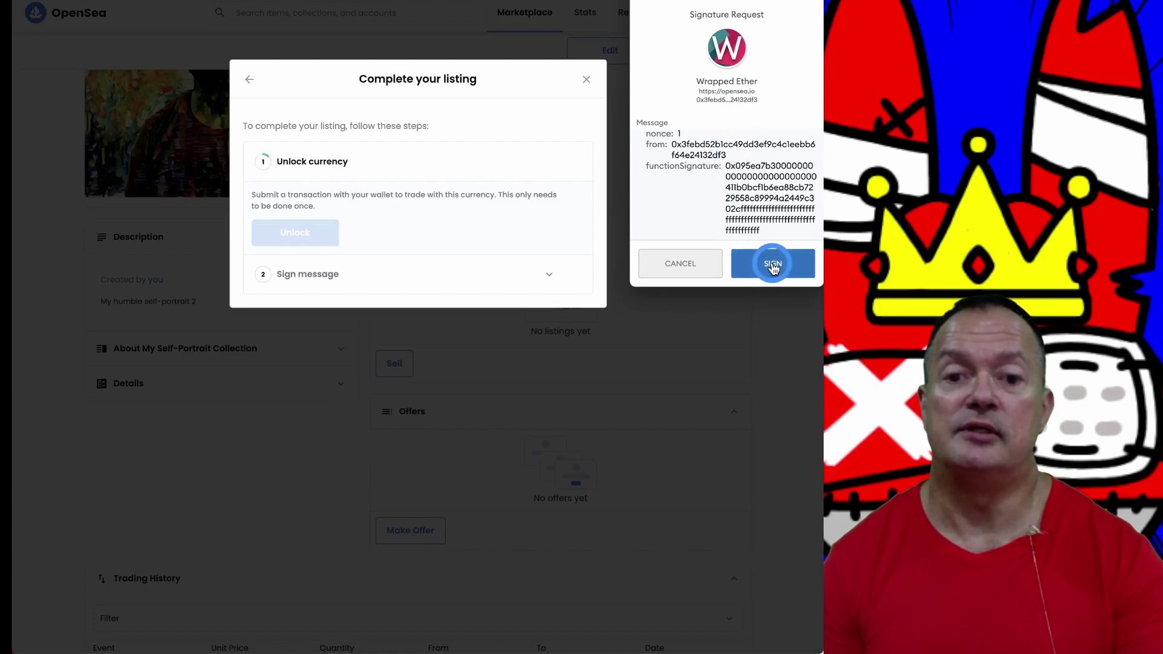
click(773, 264)
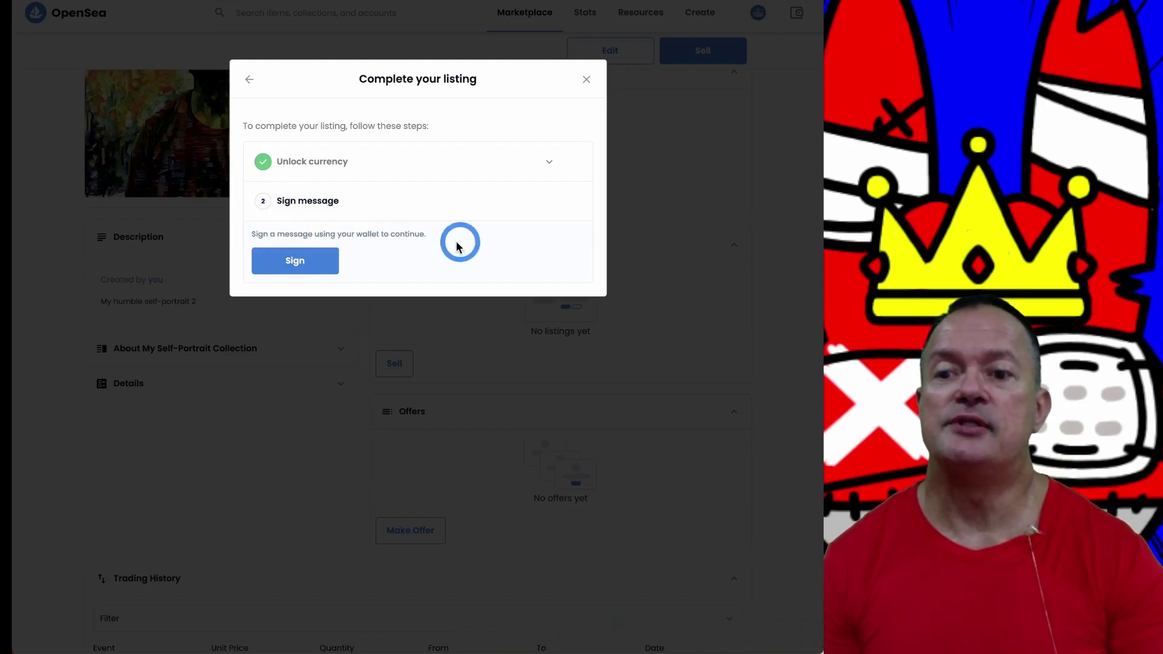
Step: Sign the listing message in MetaMask to list 1 copy at 0.001 ETH
click(294, 262)
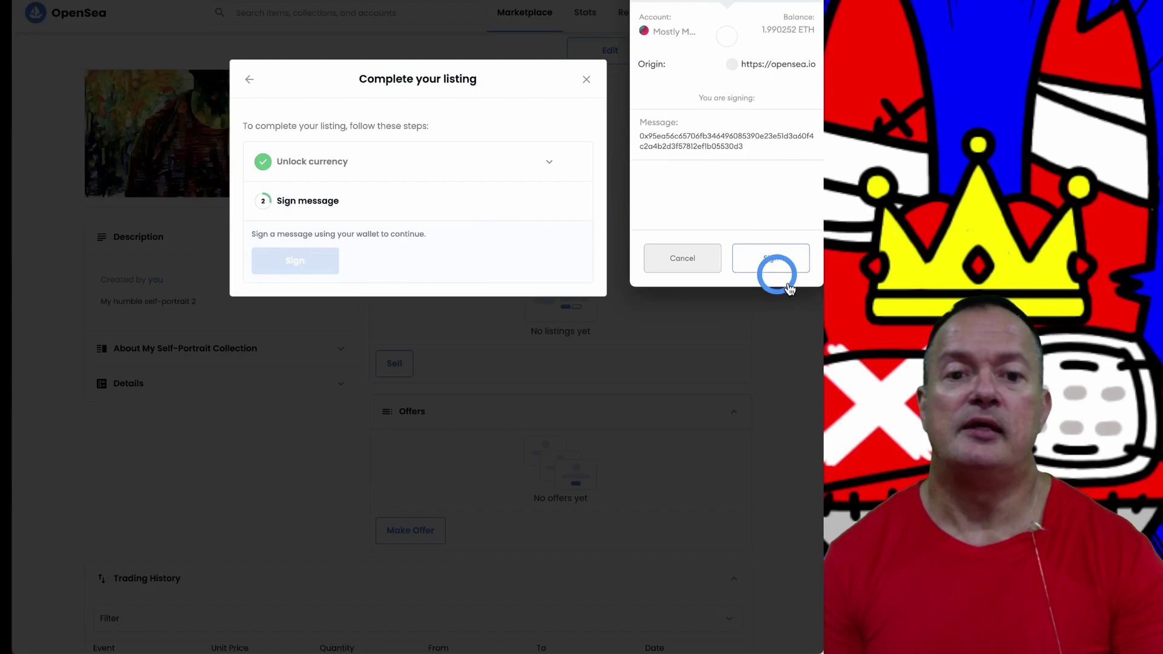
click(771, 260)
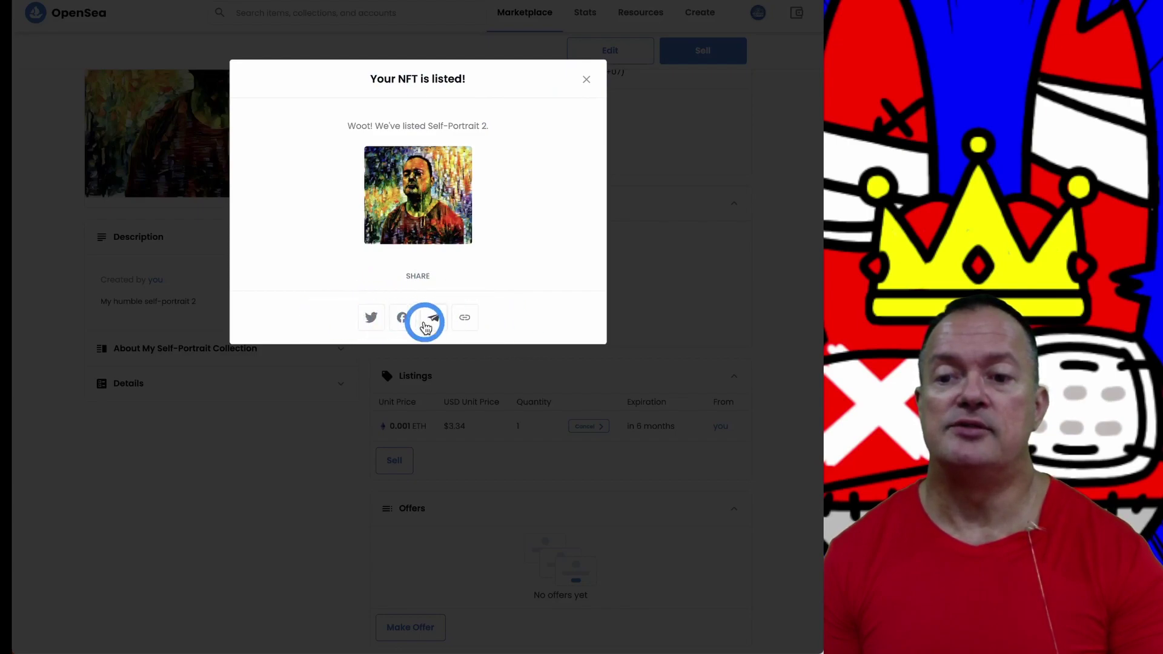
Step: Dismiss the 'Your NFT is listed!' popup and review the 0.001 ETH listing and List event
click(585, 79)
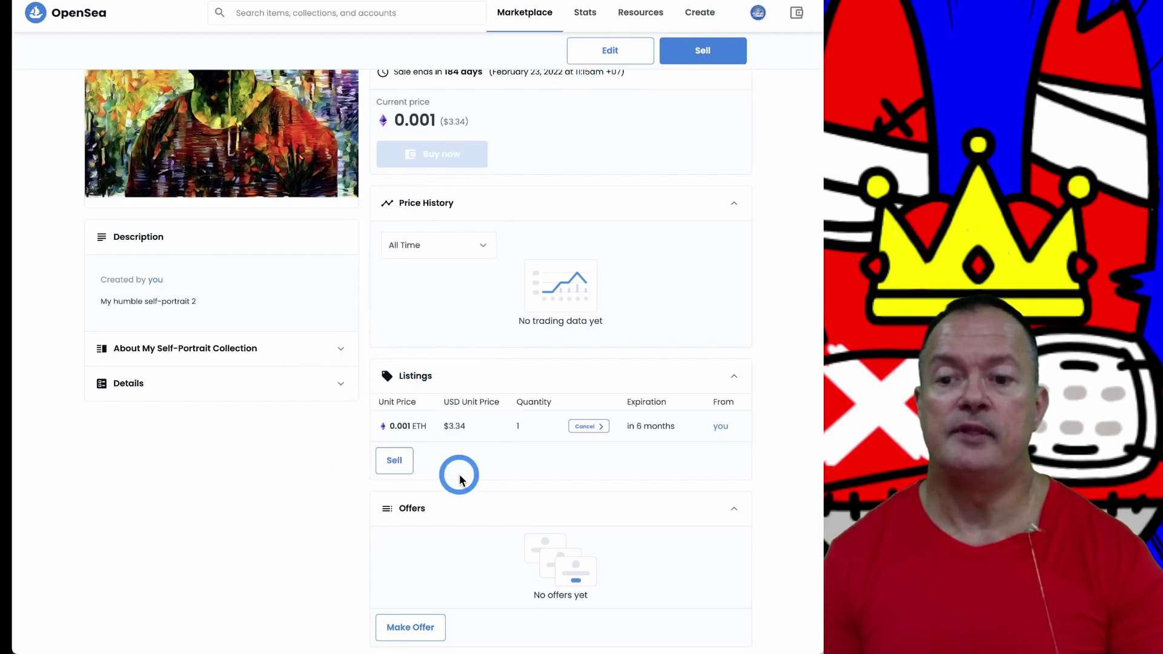
scroll(458, 475, down, 1)
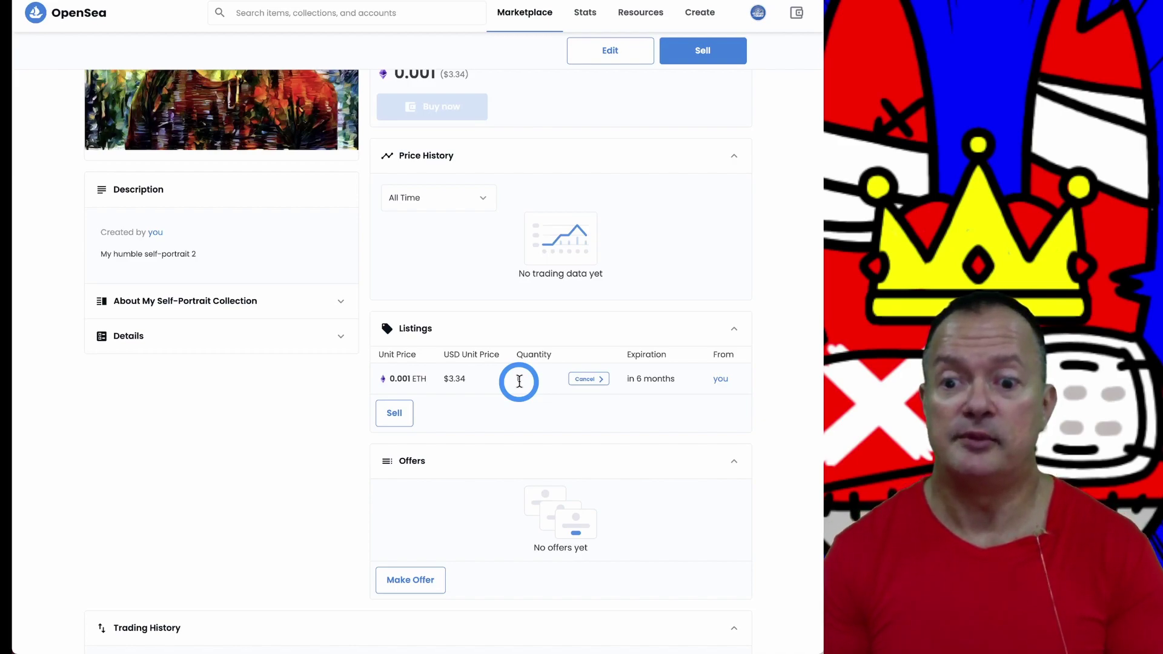
scroll(509, 498, down, 2)
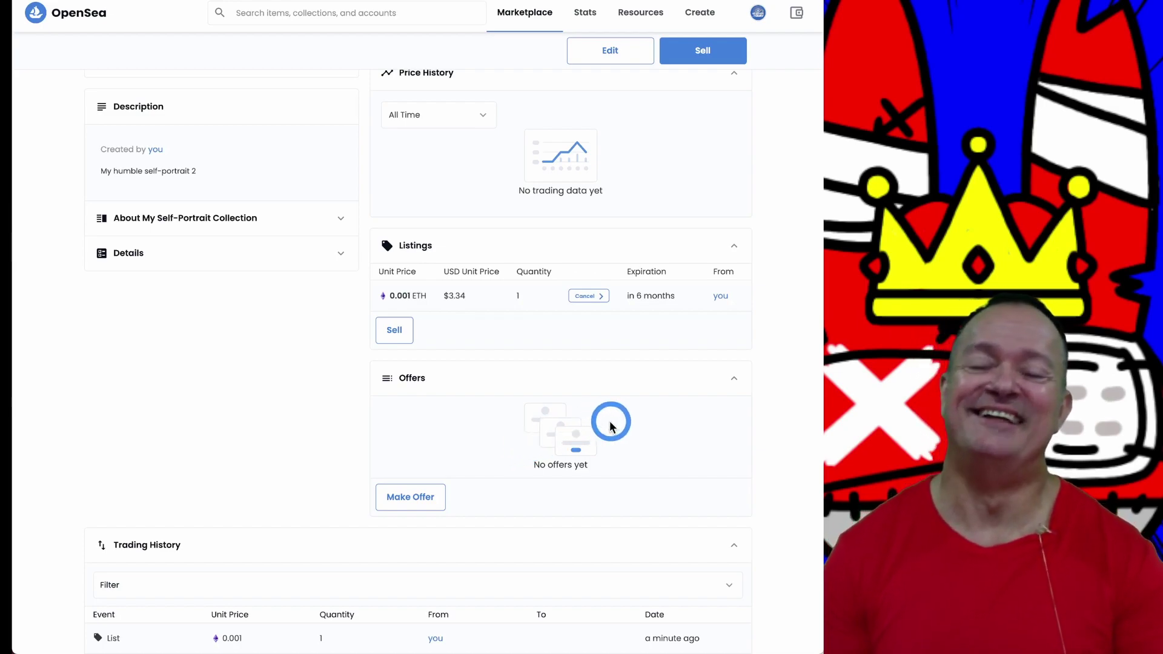
scroll(472, 430, down, 3)
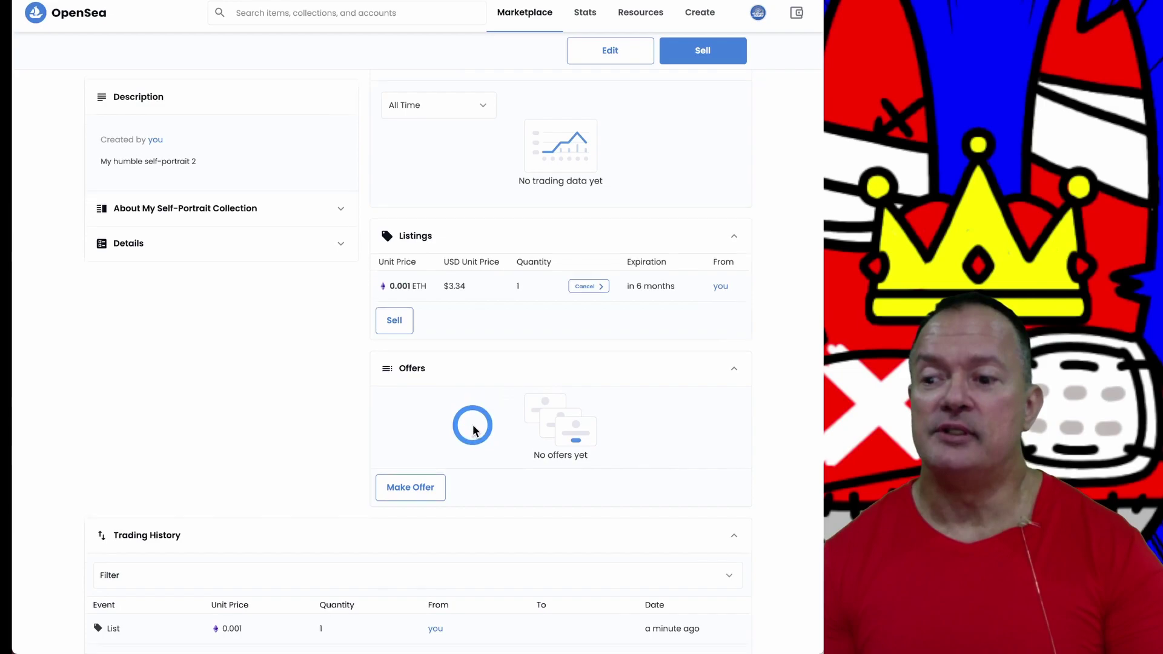
scroll(473, 430, down, 5)
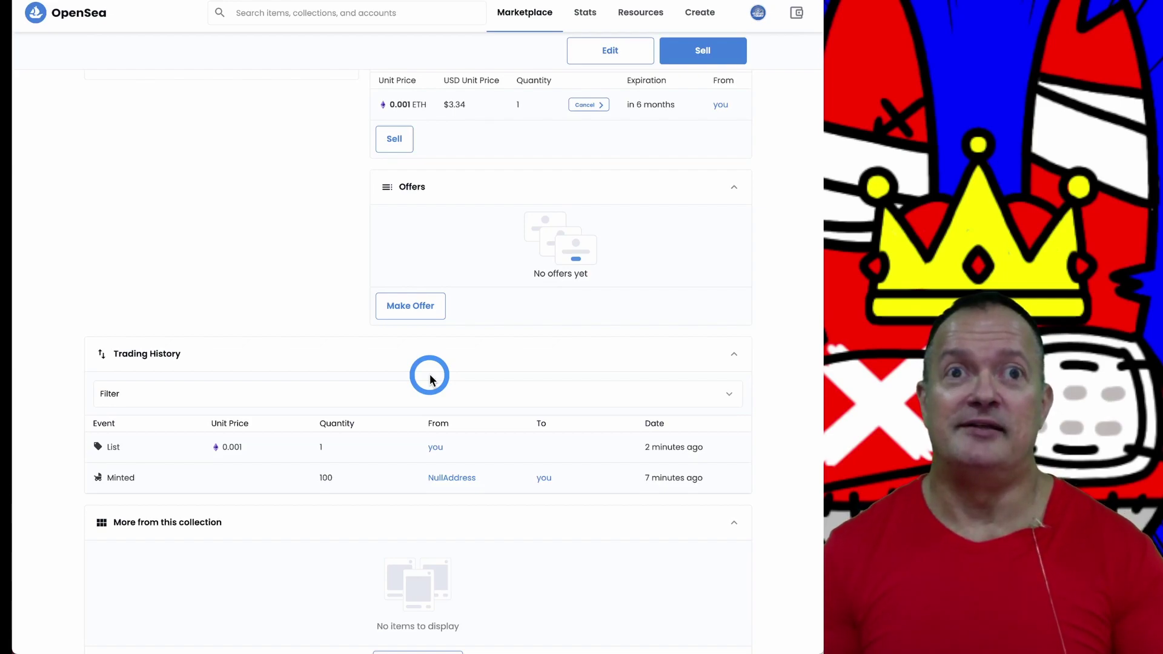
scroll(469, 337, up, 4)
scroll(470, 337, up, 4)
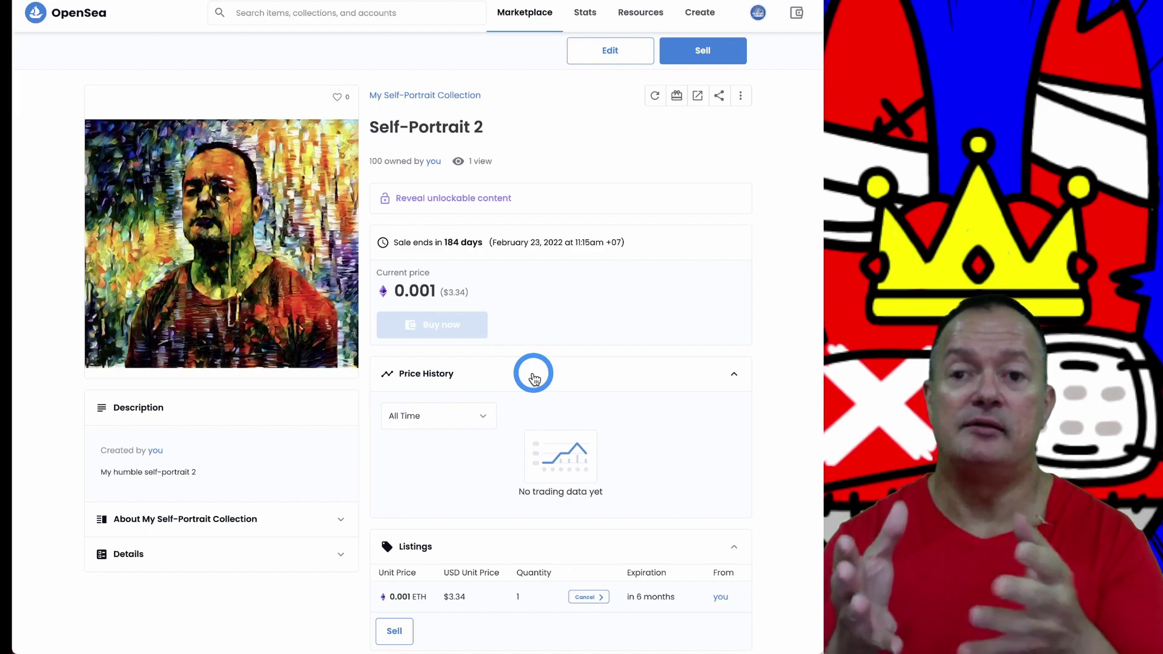
Step: Show Self-Portrait 2's share options: copy link, Facebook, Twitter and embed
click(720, 97)
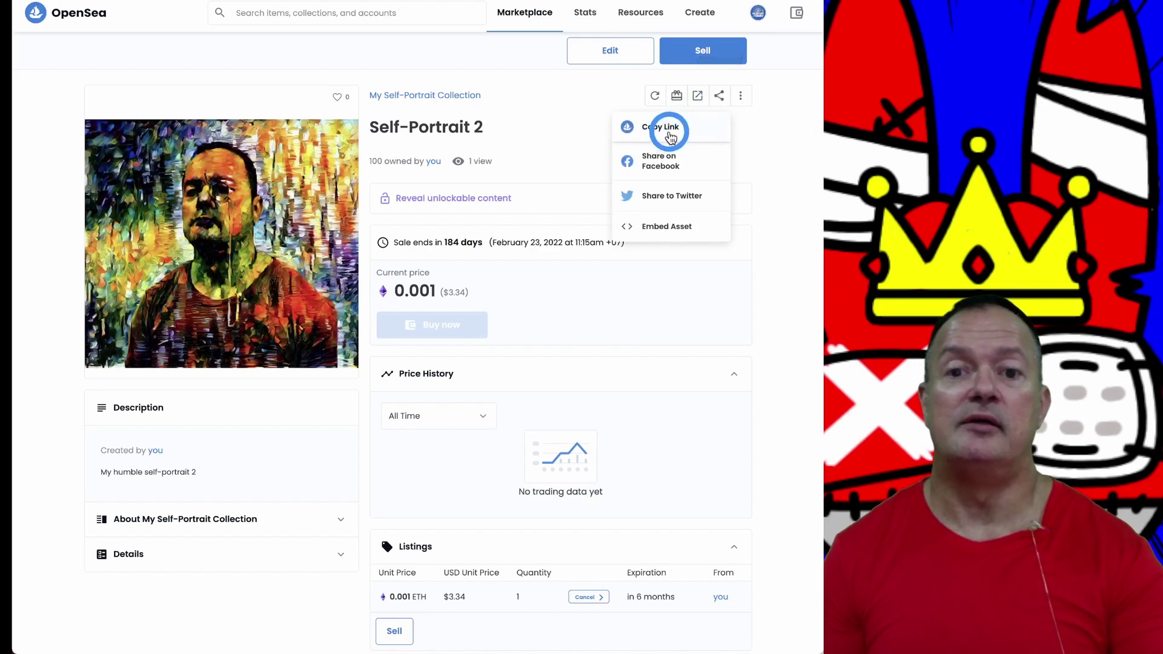